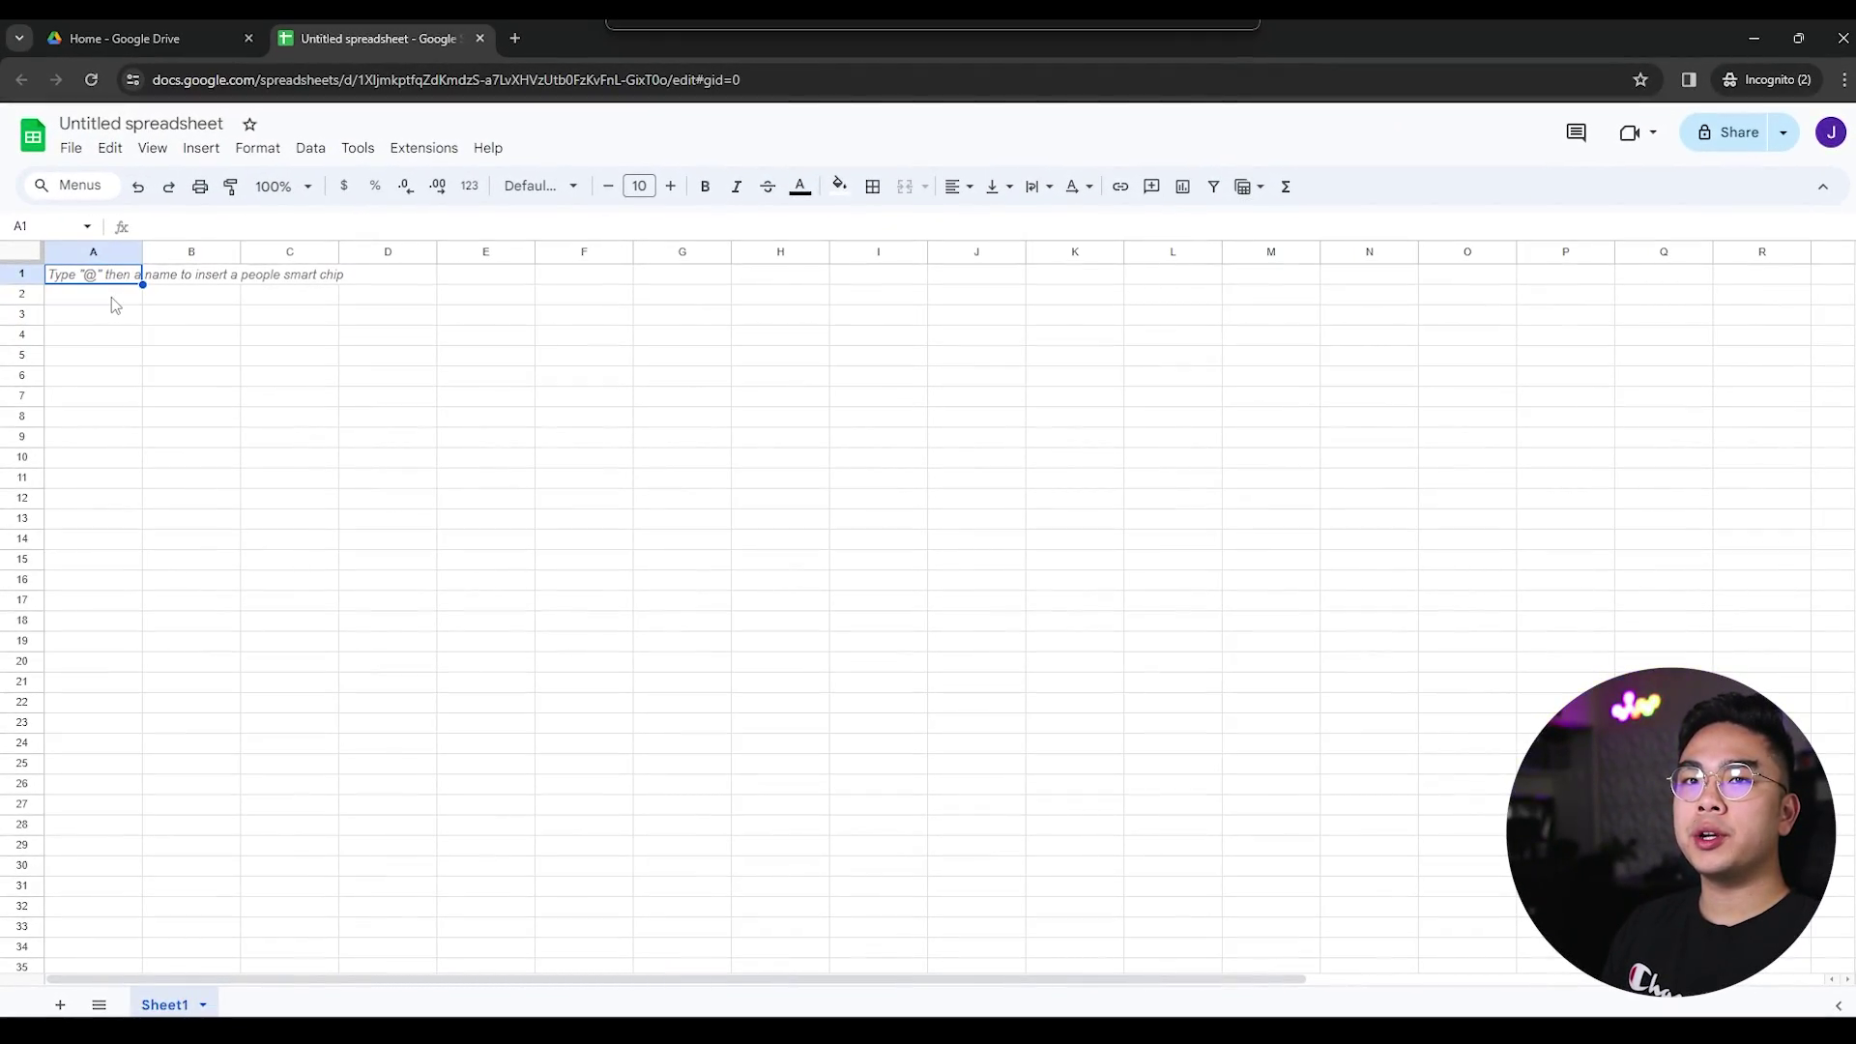
Enter headers Task, Due, Important, Urgent and Category in A1:E1, and widen columns A and B
type("Task")
key("Tab")
type("Due")
key("Tab")
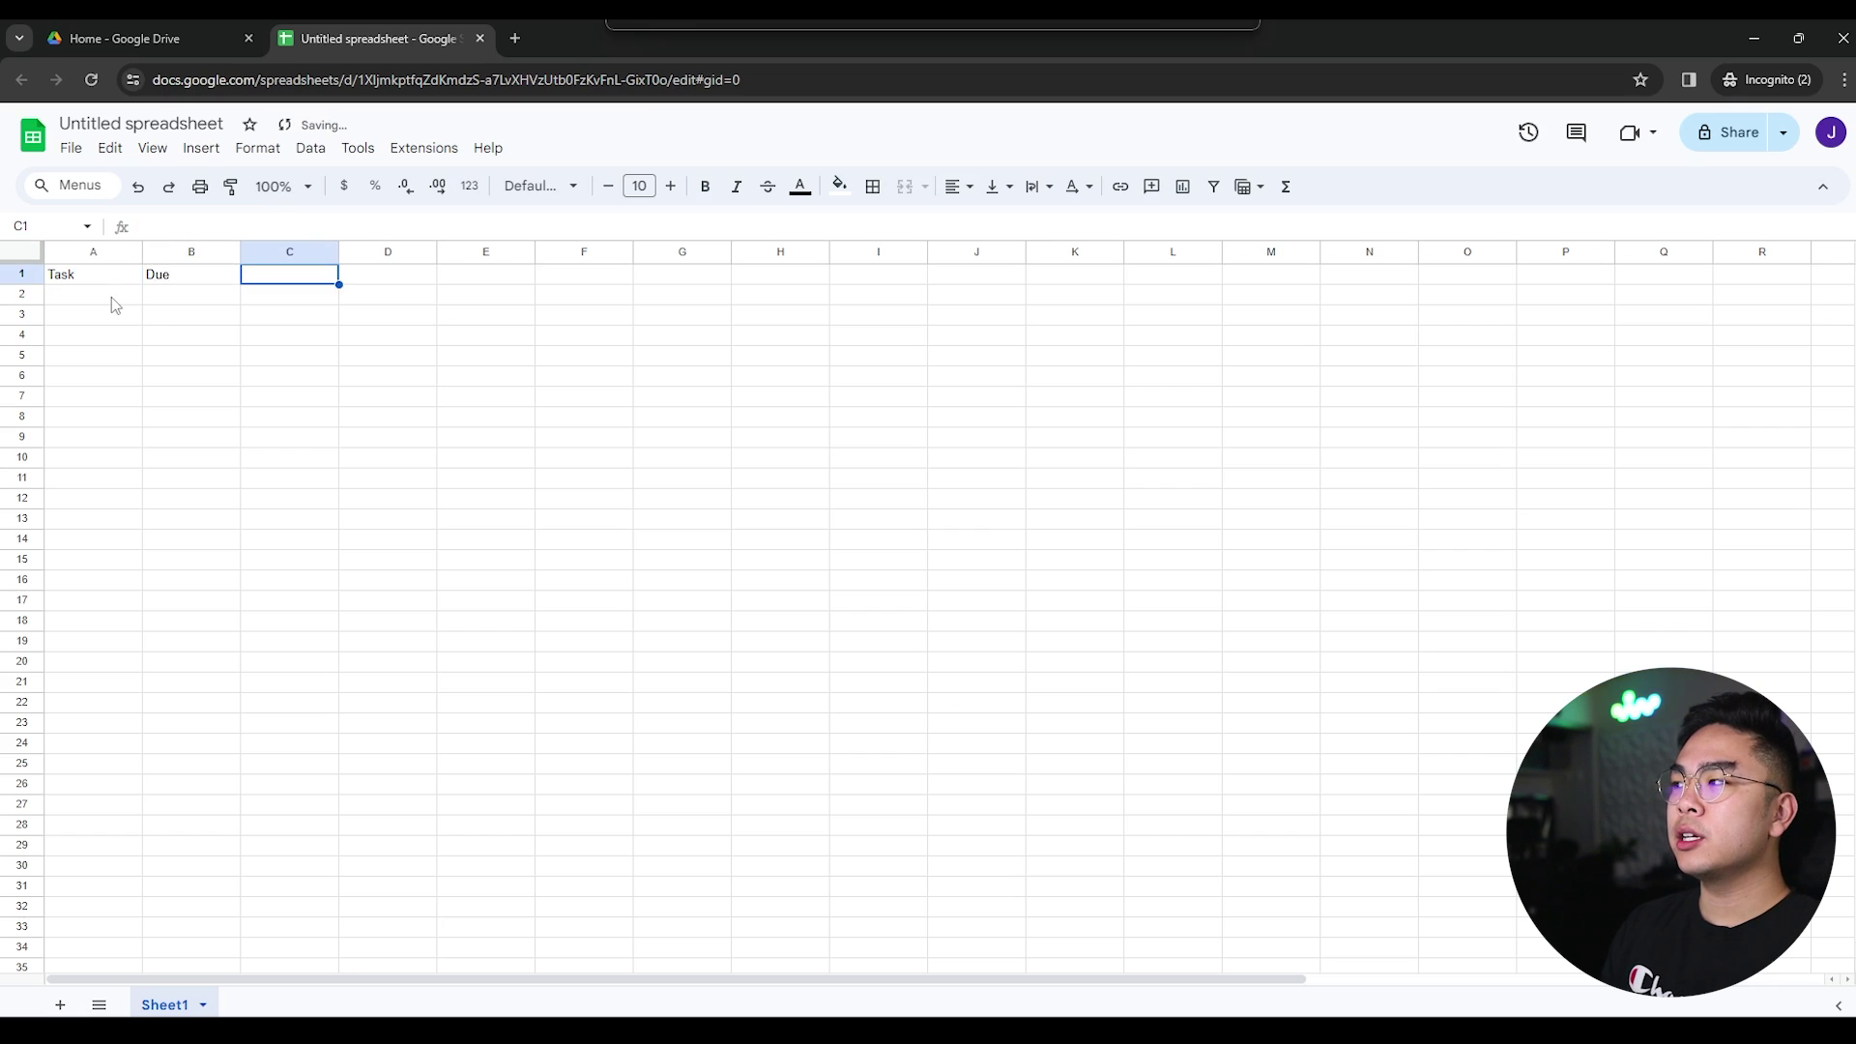
type("Important")
key("Tab")
type("Urgent")
key("Tab")
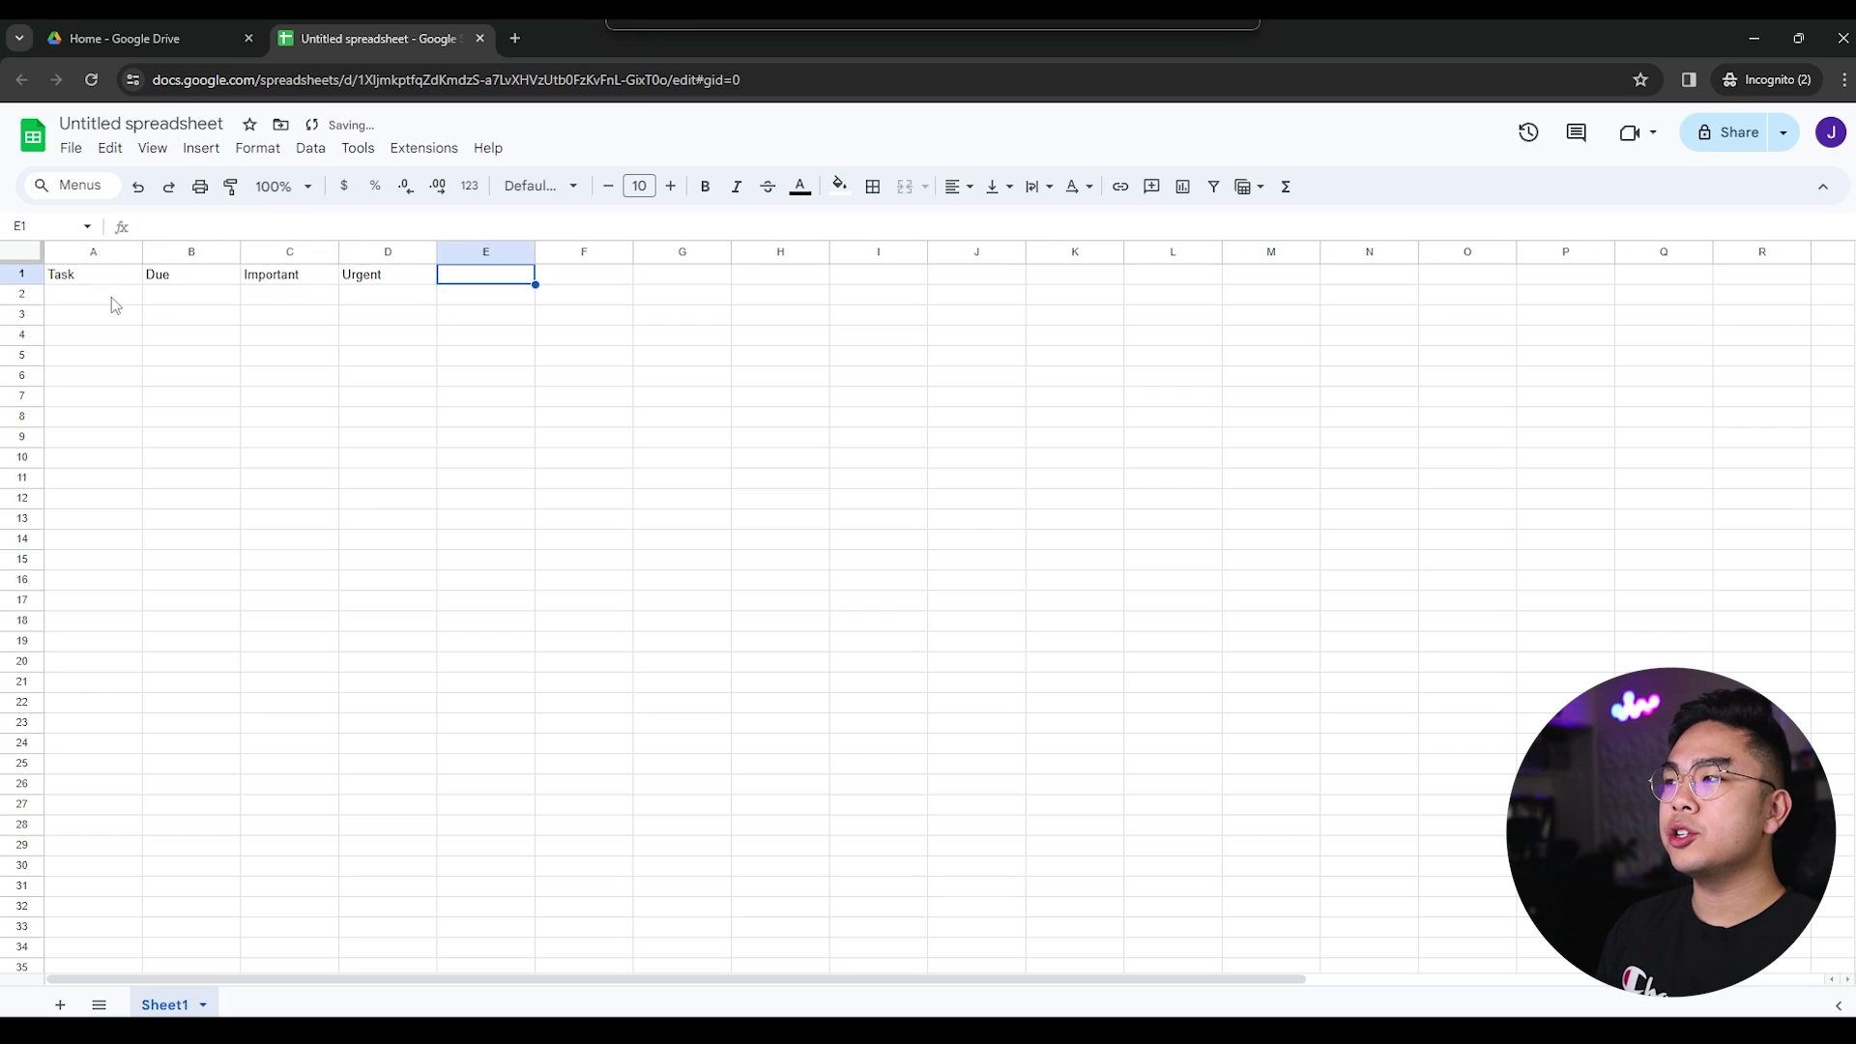
type("Catggory")
key("Return")
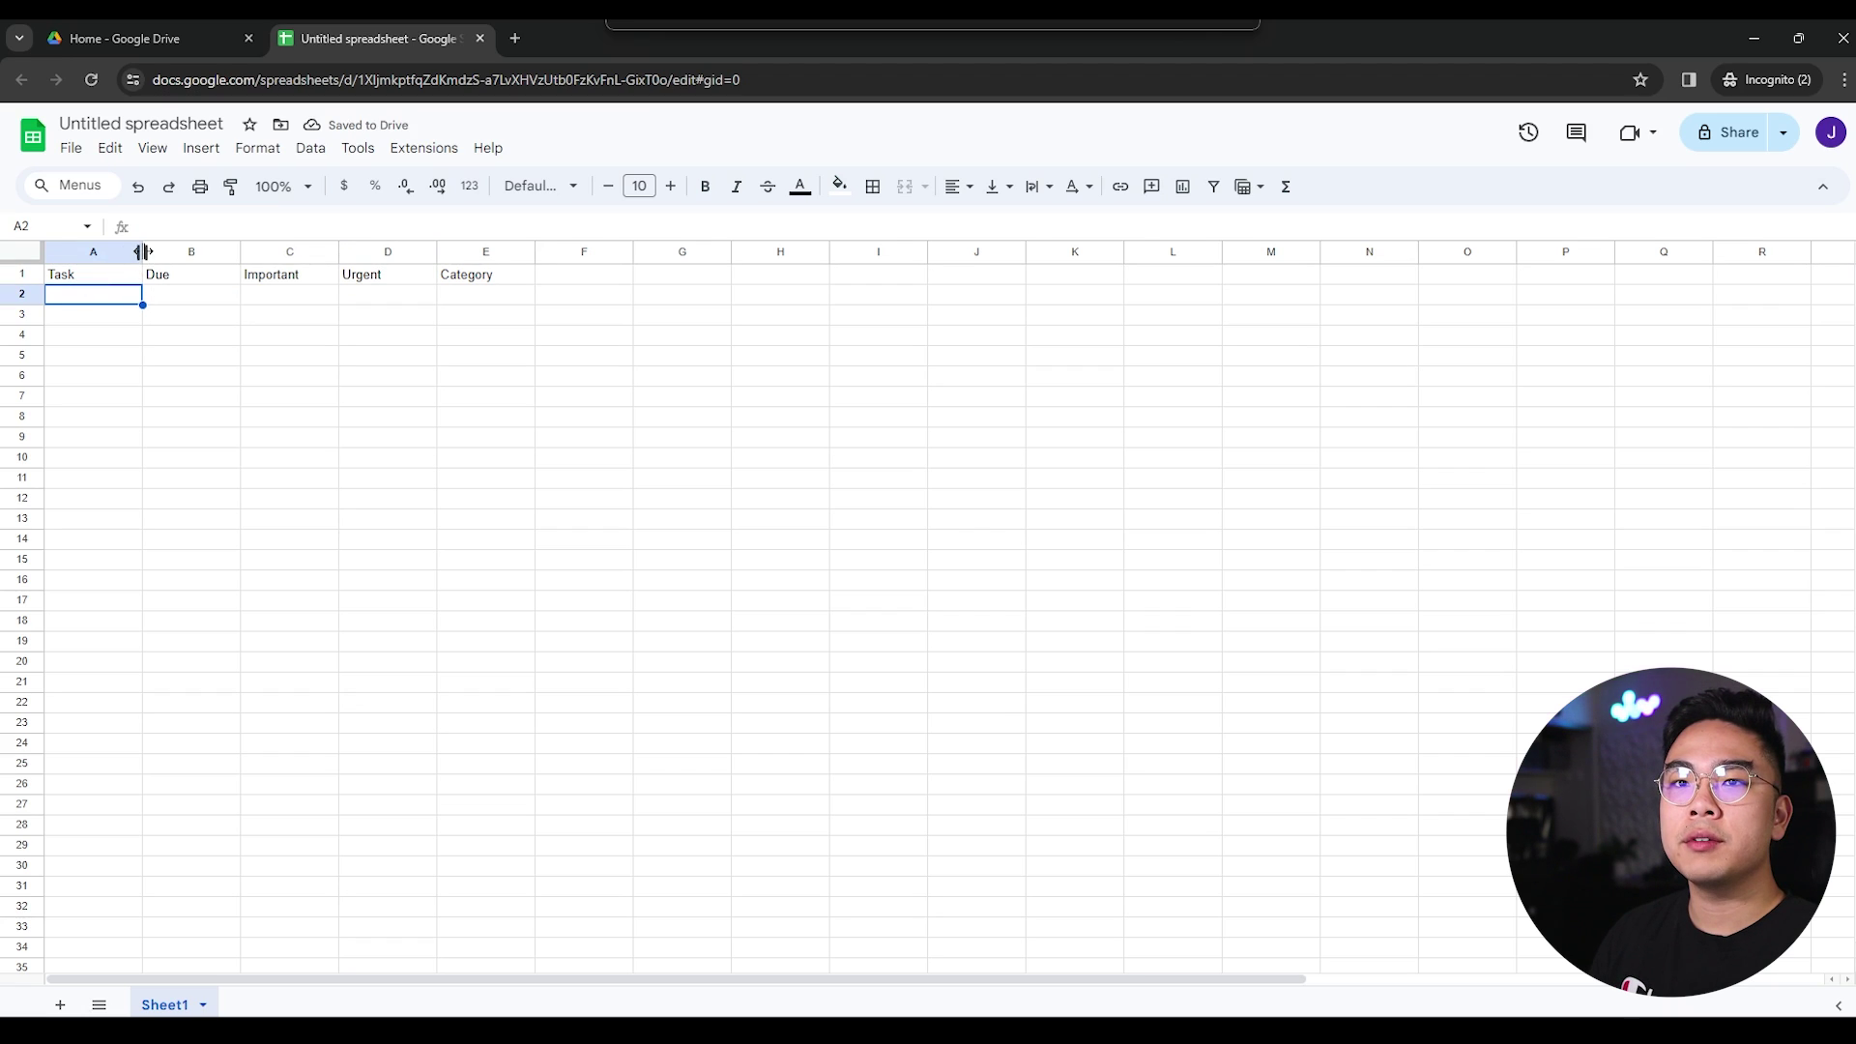
left_click_drag(142, 252, 242, 252)
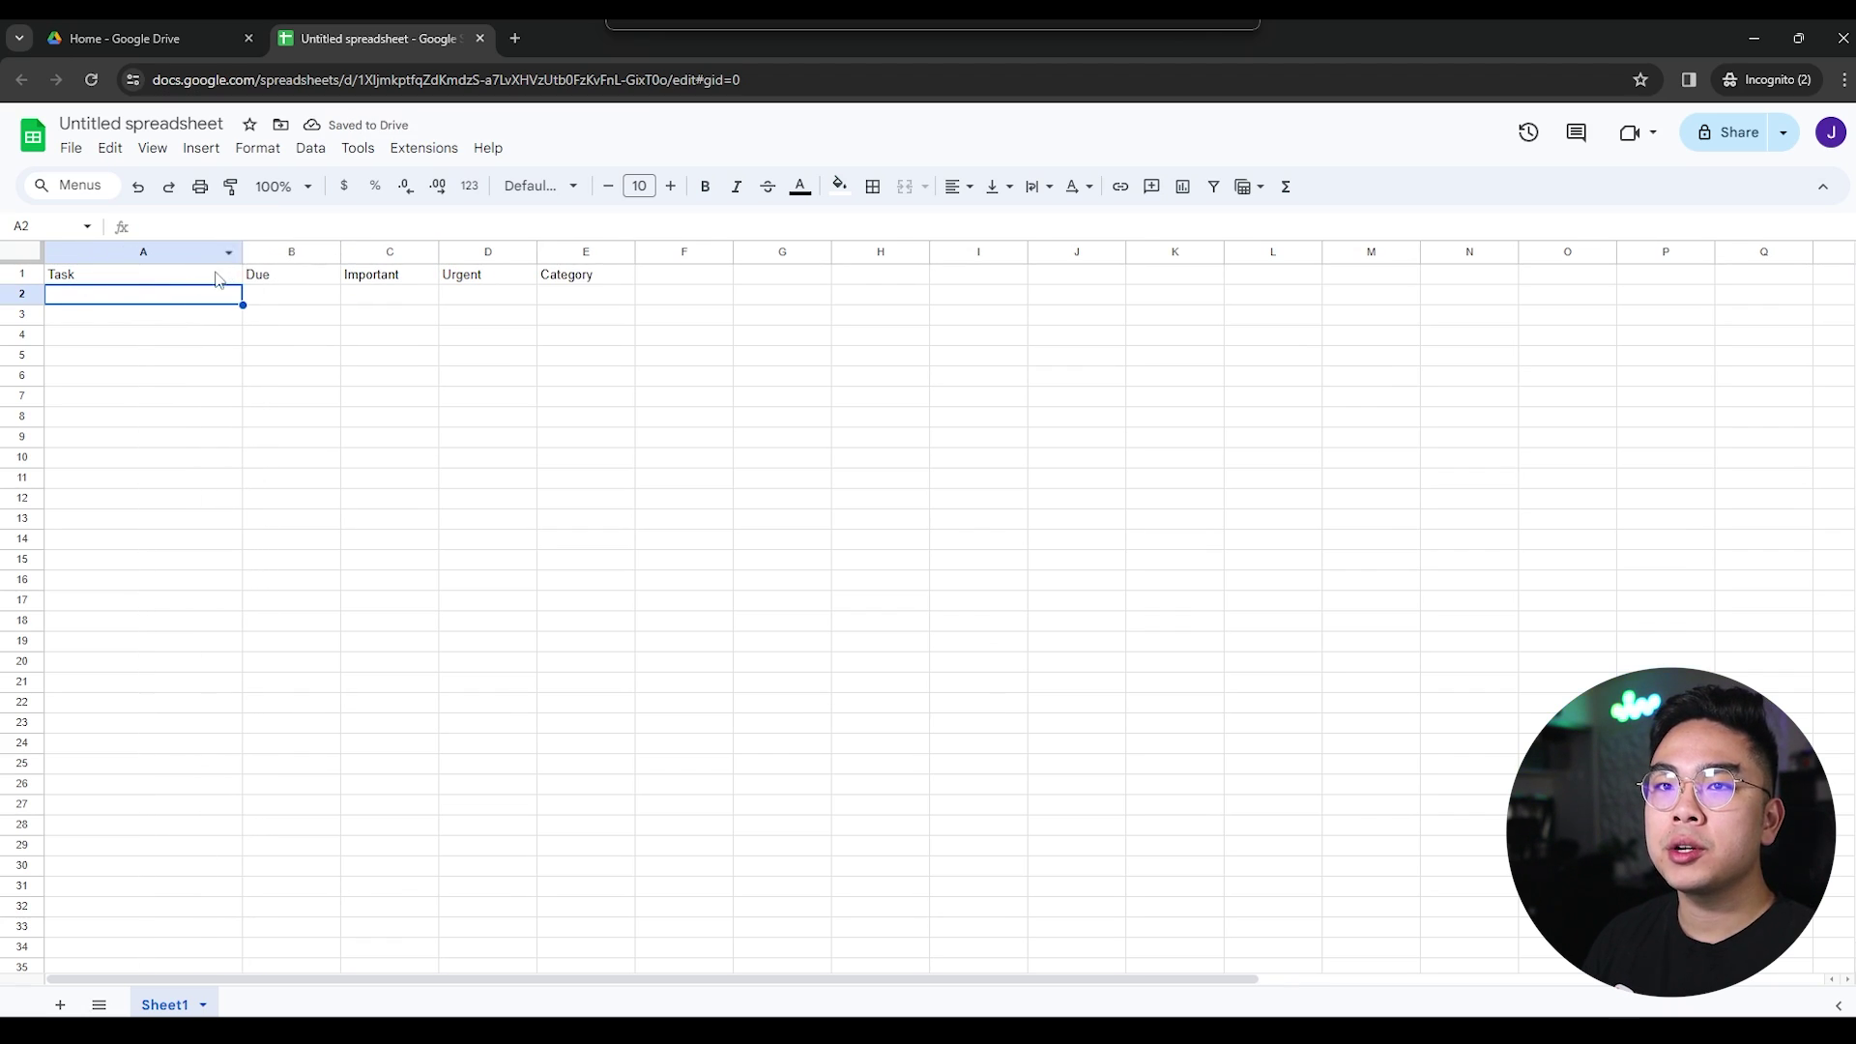
left_click_drag(340, 251, 391, 252)
Make the header row bold, taller, 12-point and centre-aligned
left_click(350, 278)
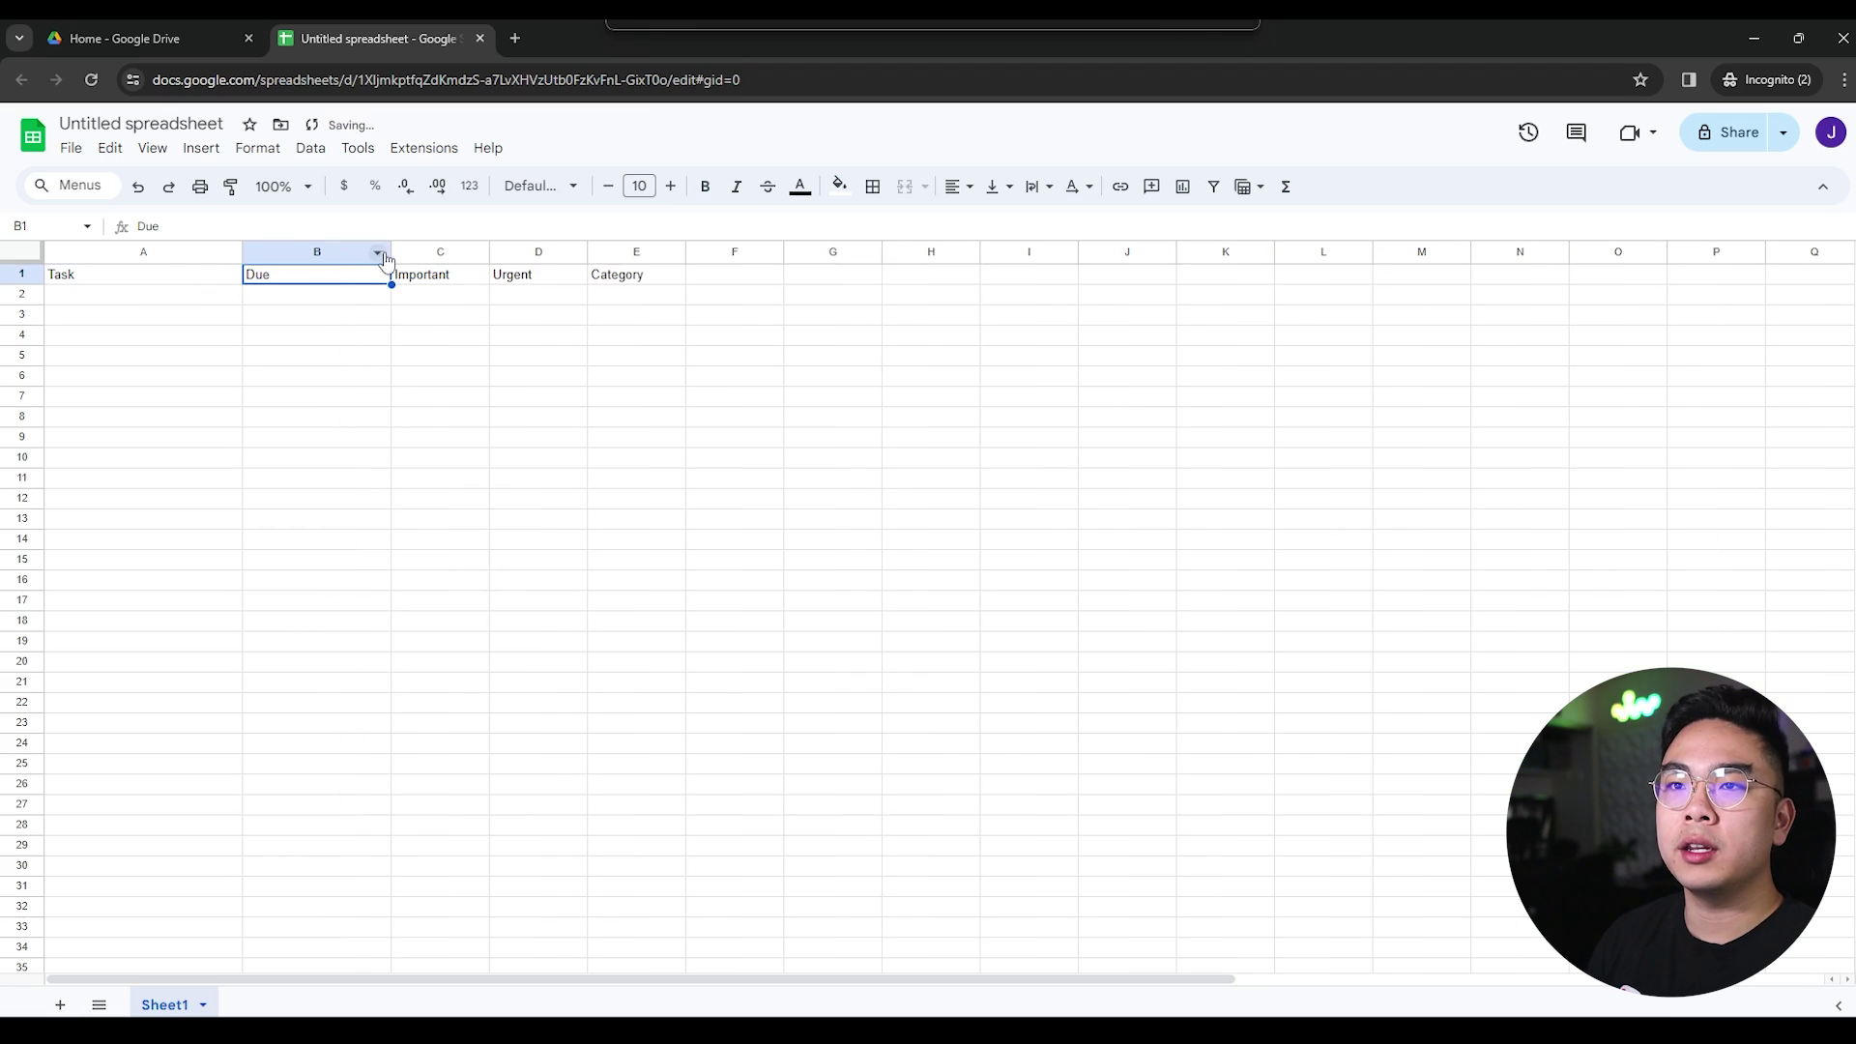
left_click_drag(190, 281, 613, 275)
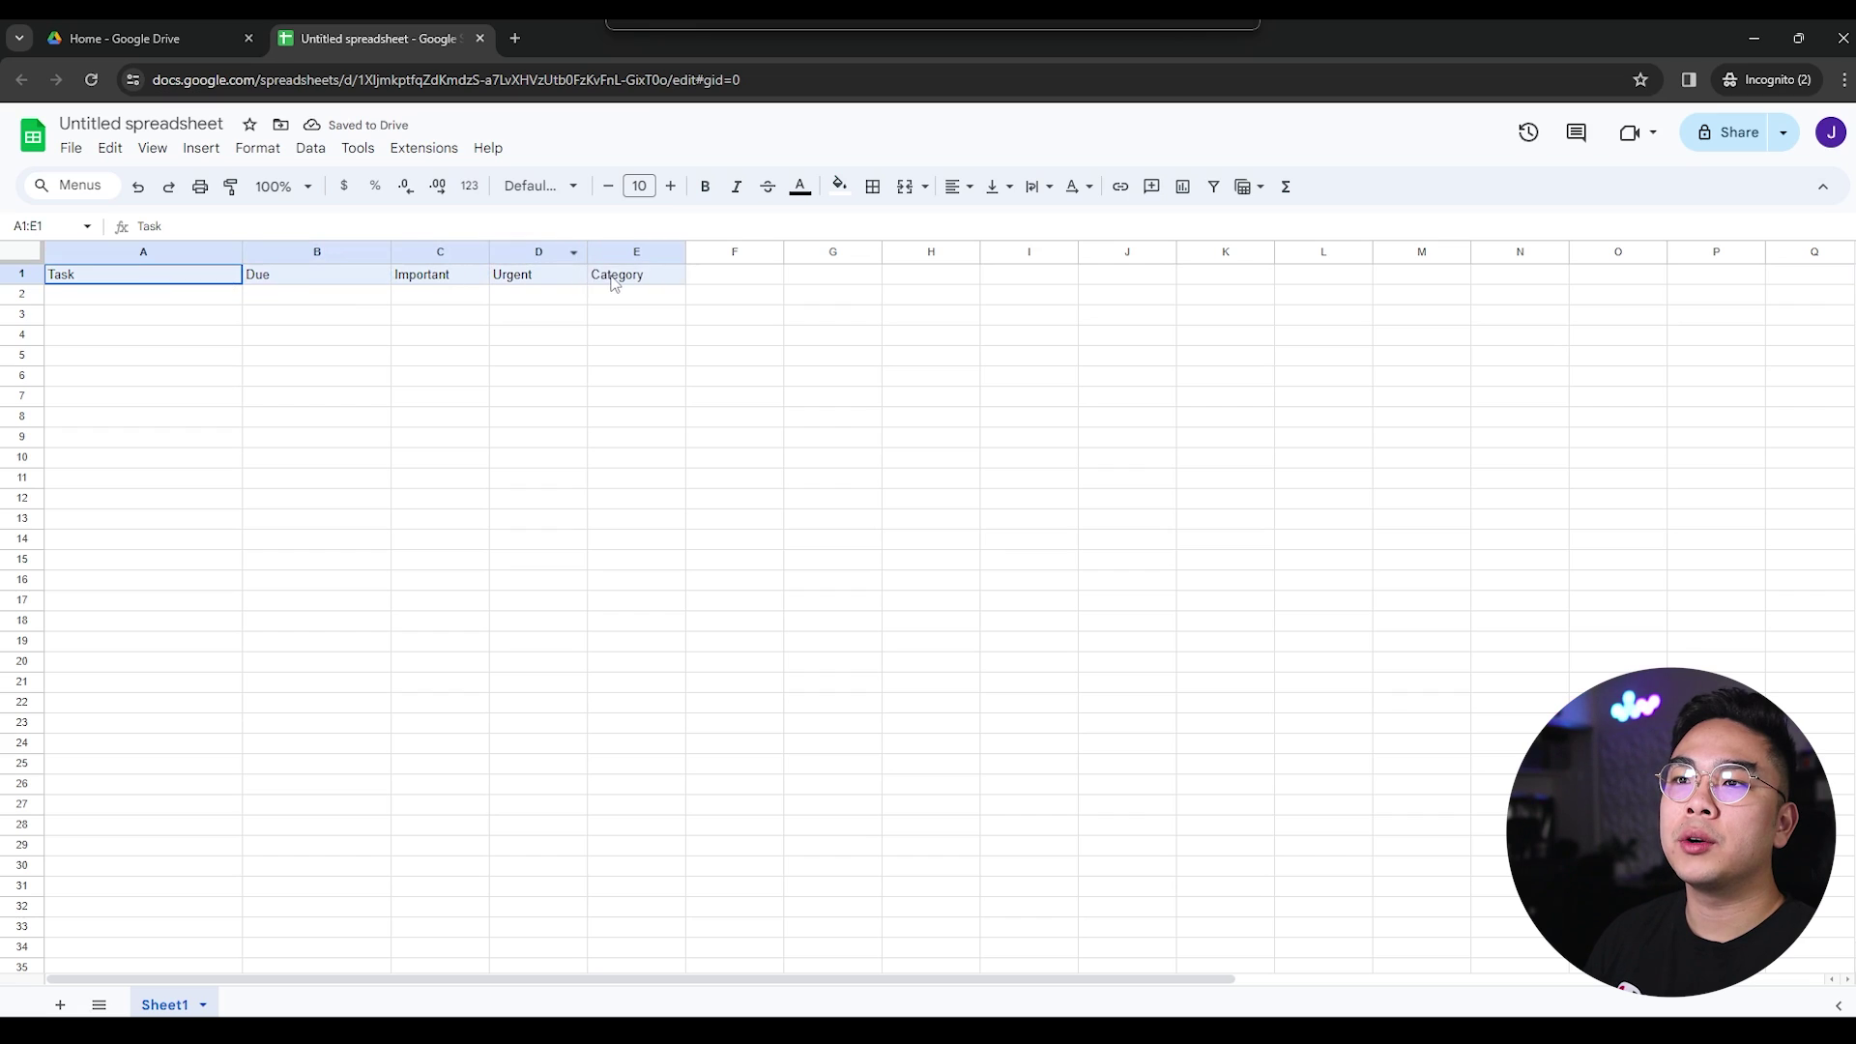
key("ctrl+b")
left_click_drag(22, 281, 22, 300)
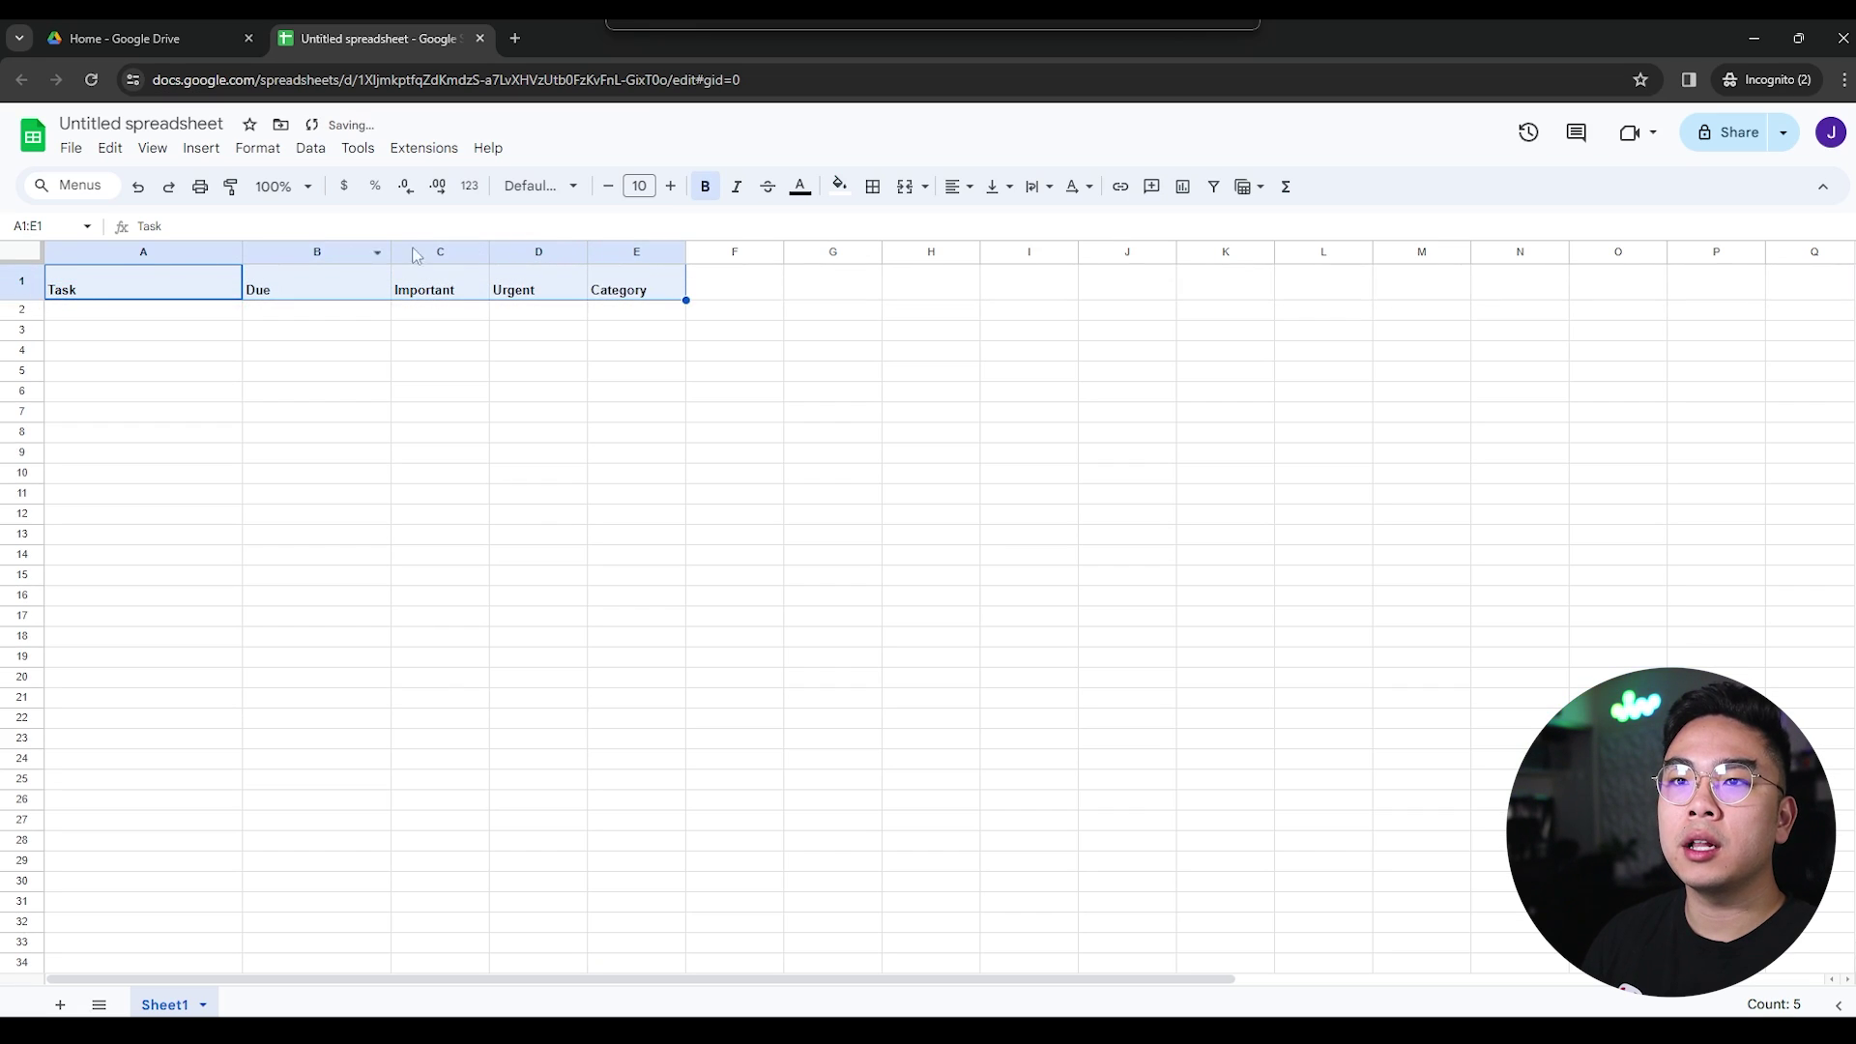
left_click(670, 186)
left_click(669, 186)
left_click(954, 187)
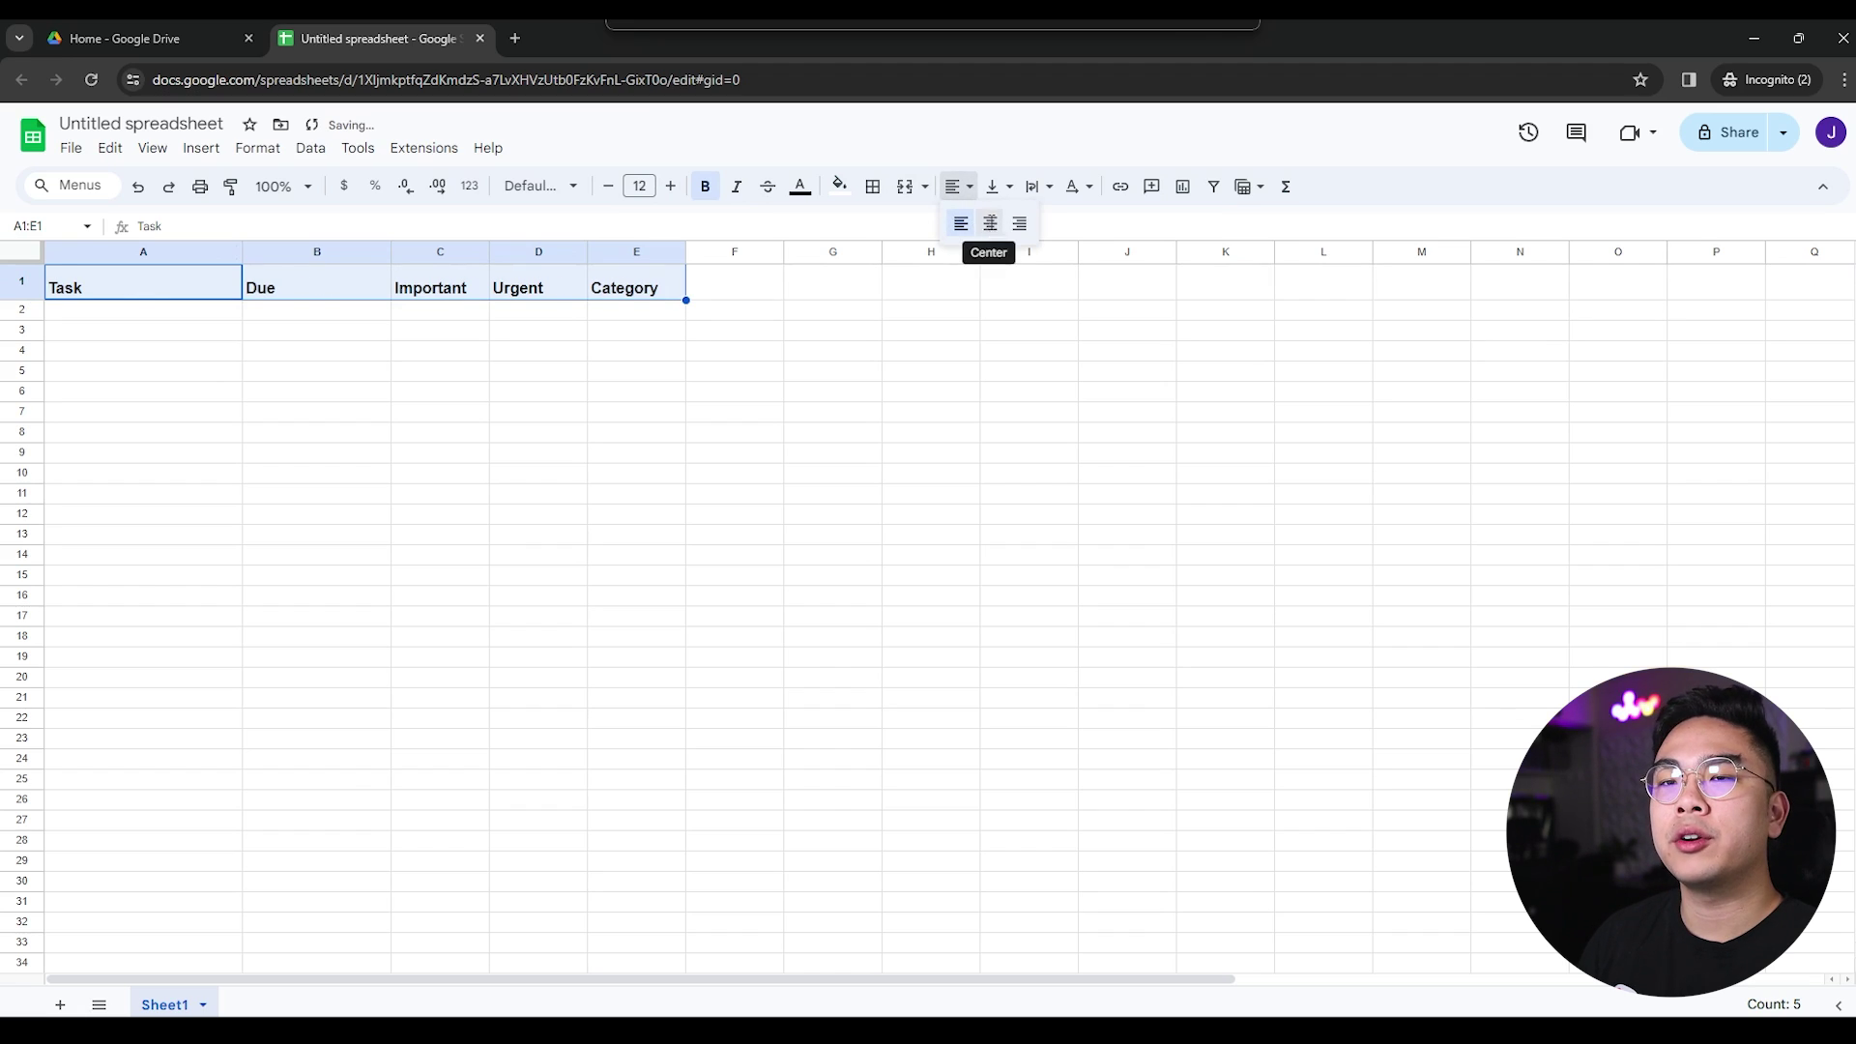
left_click(990, 223)
left_click(731, 333)
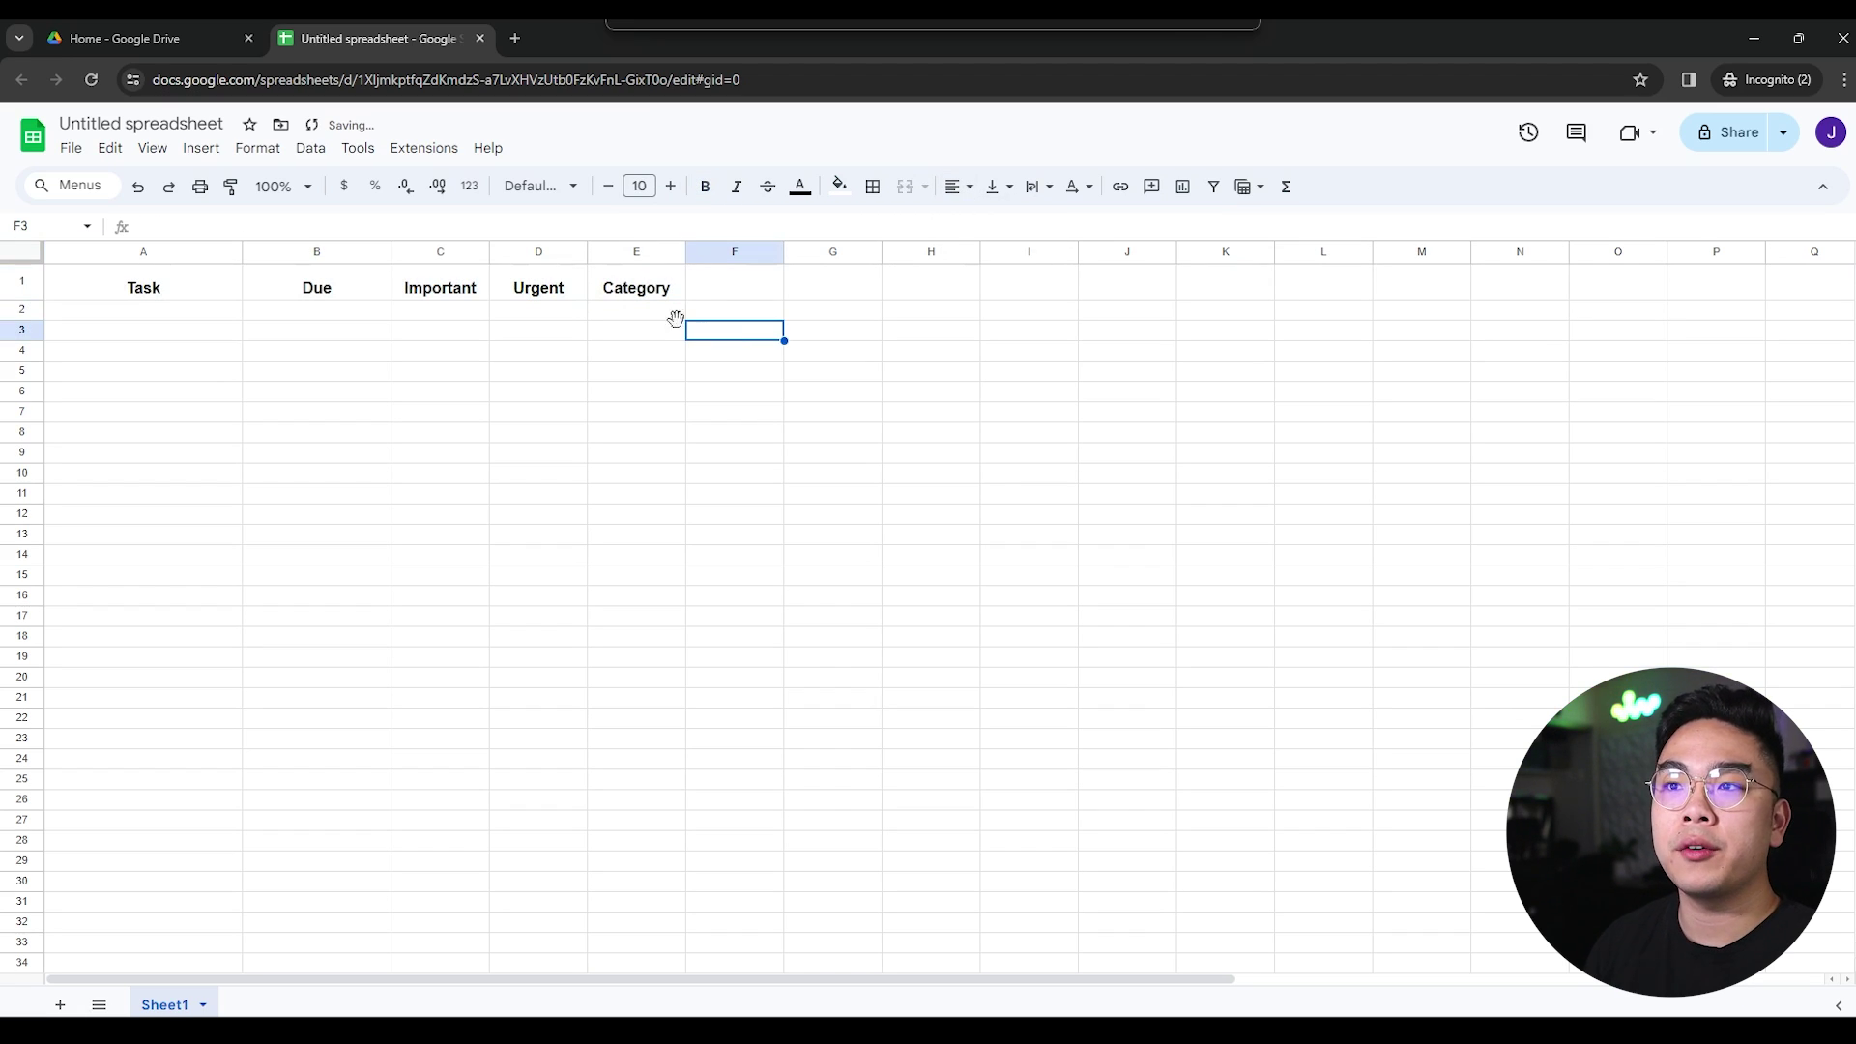
Widen the Category column slightly and format the Due column as date time
left_click_drag(685, 251, 702, 251)
left_click(644, 309)
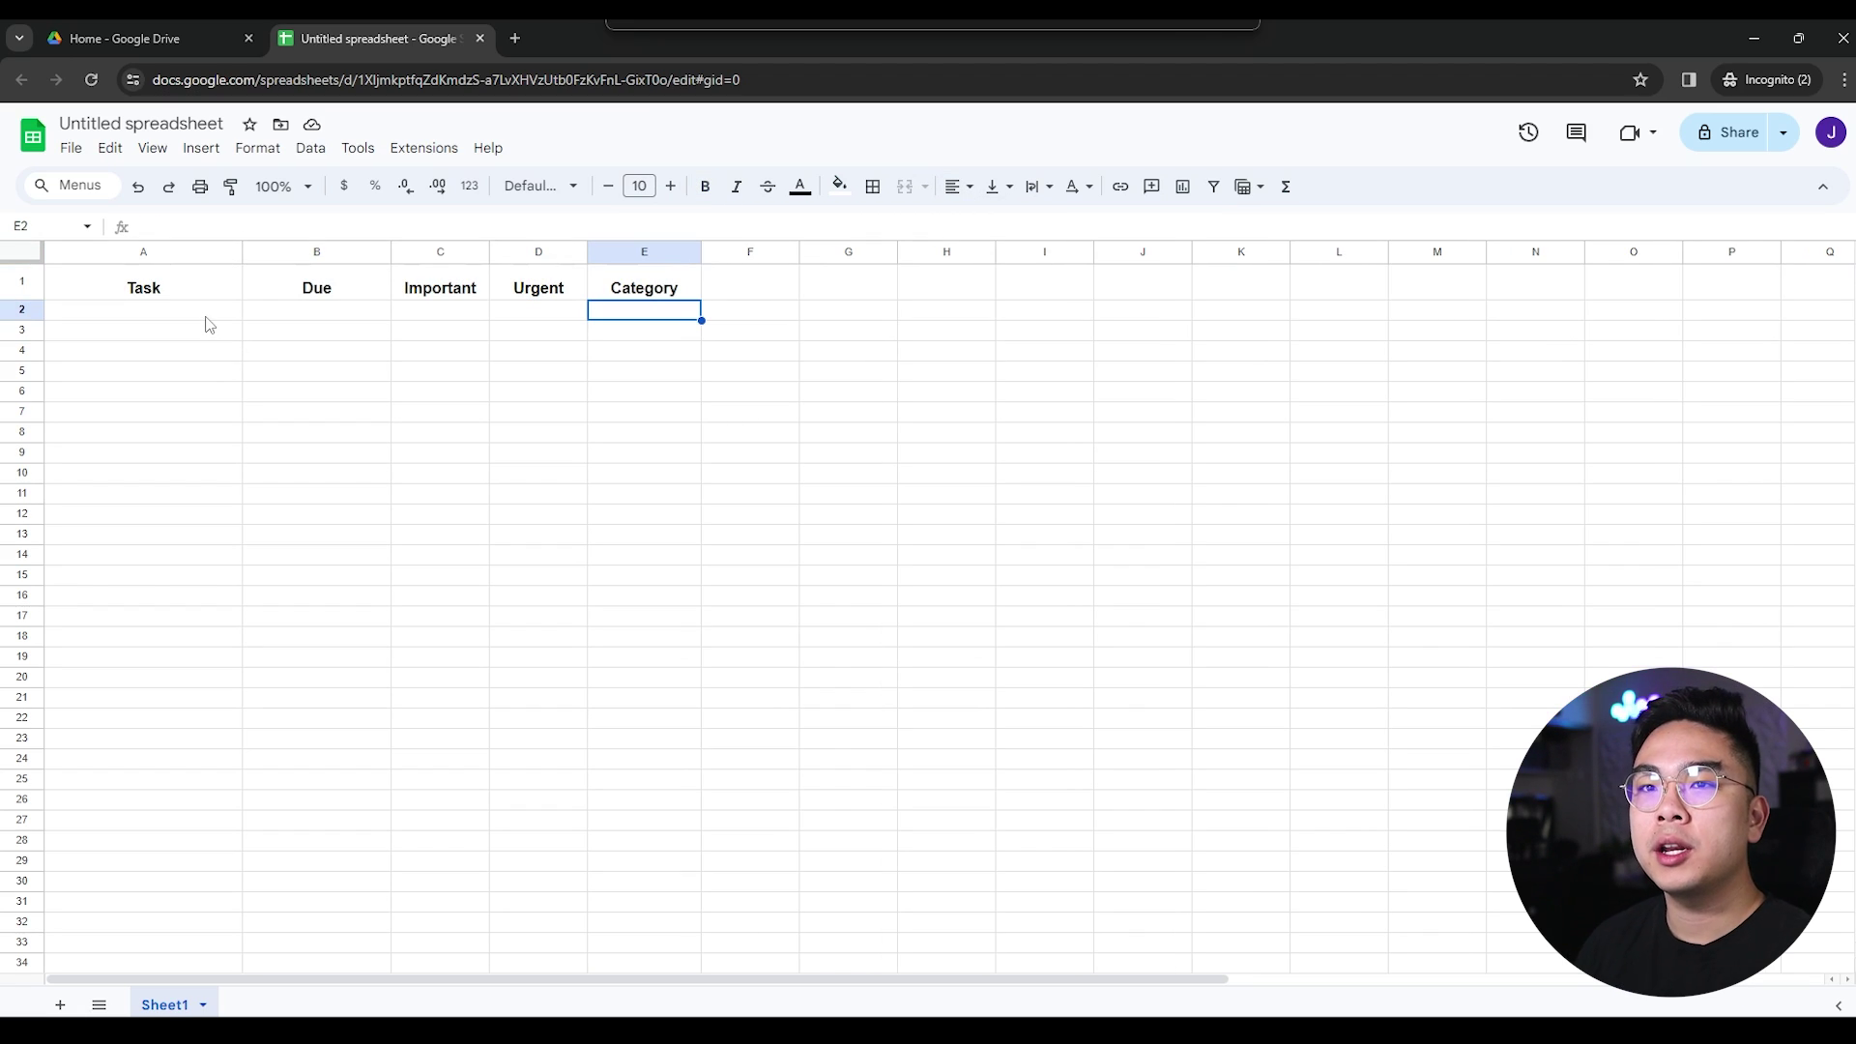
left_click(282, 315)
left_click(309, 252)
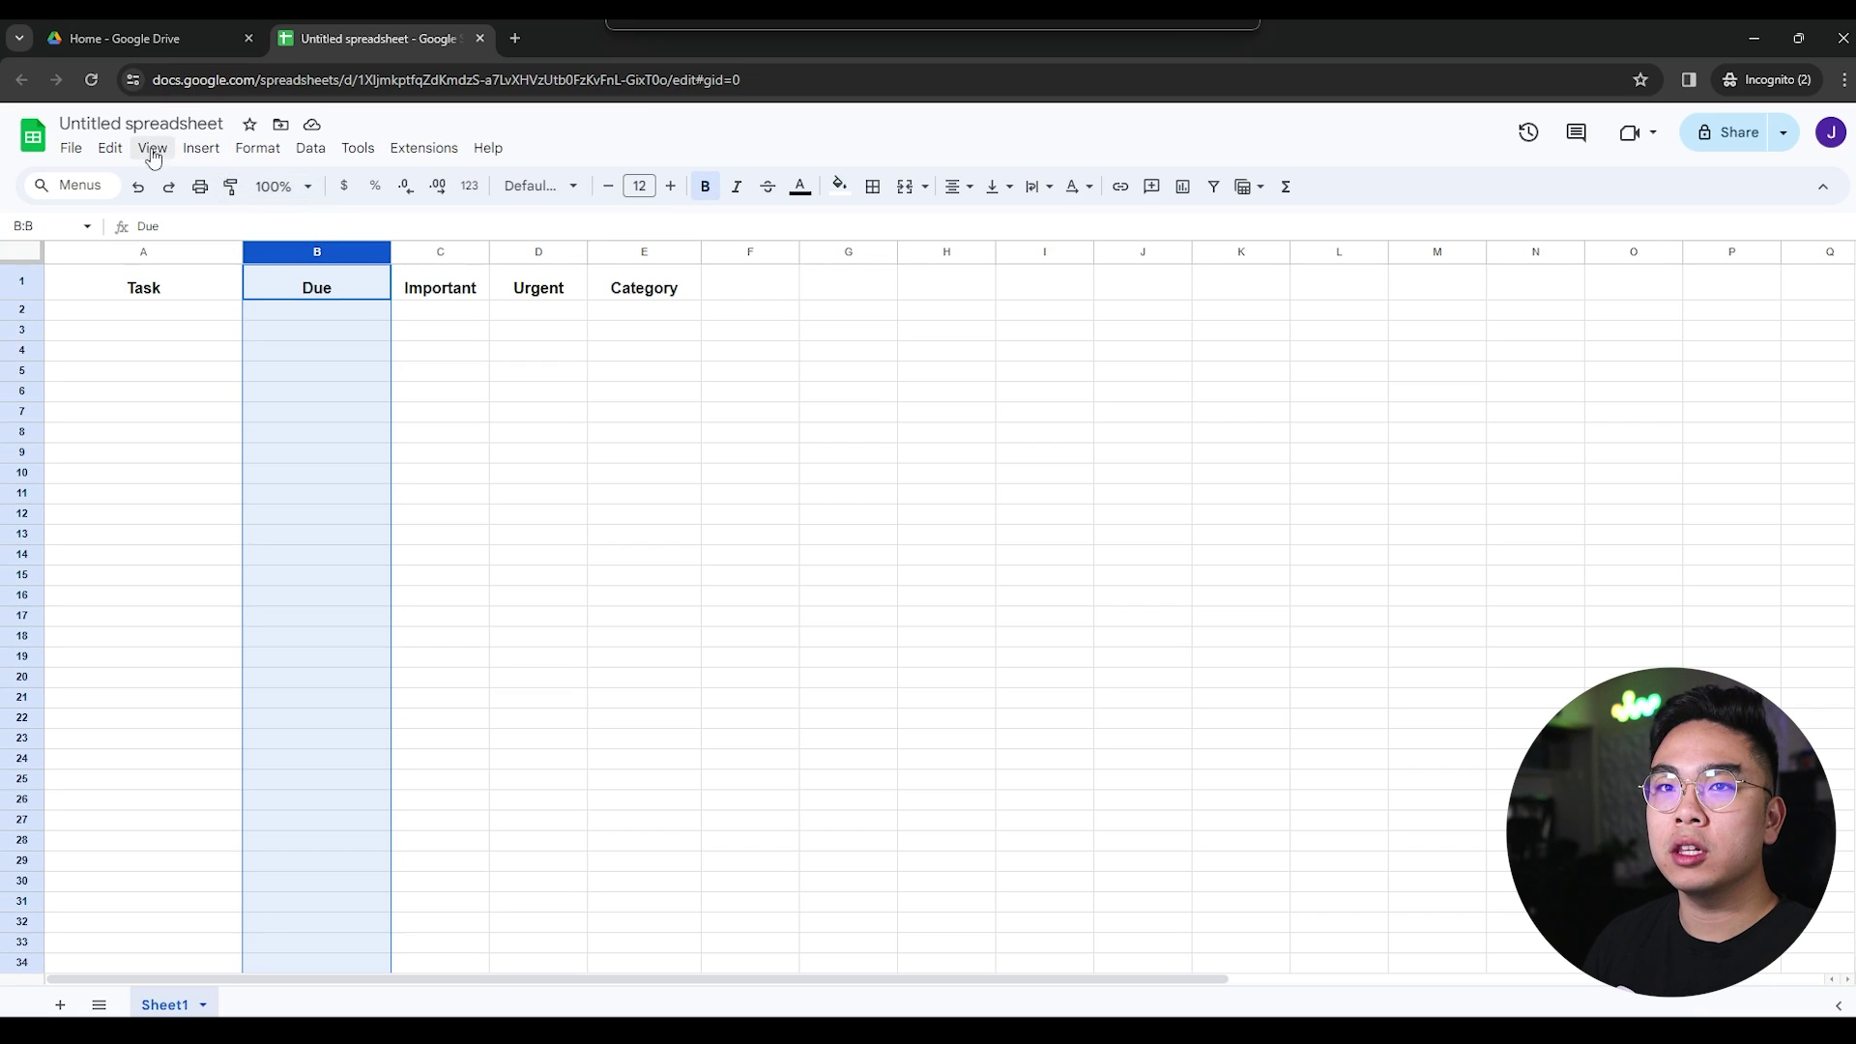
left_click(257, 148)
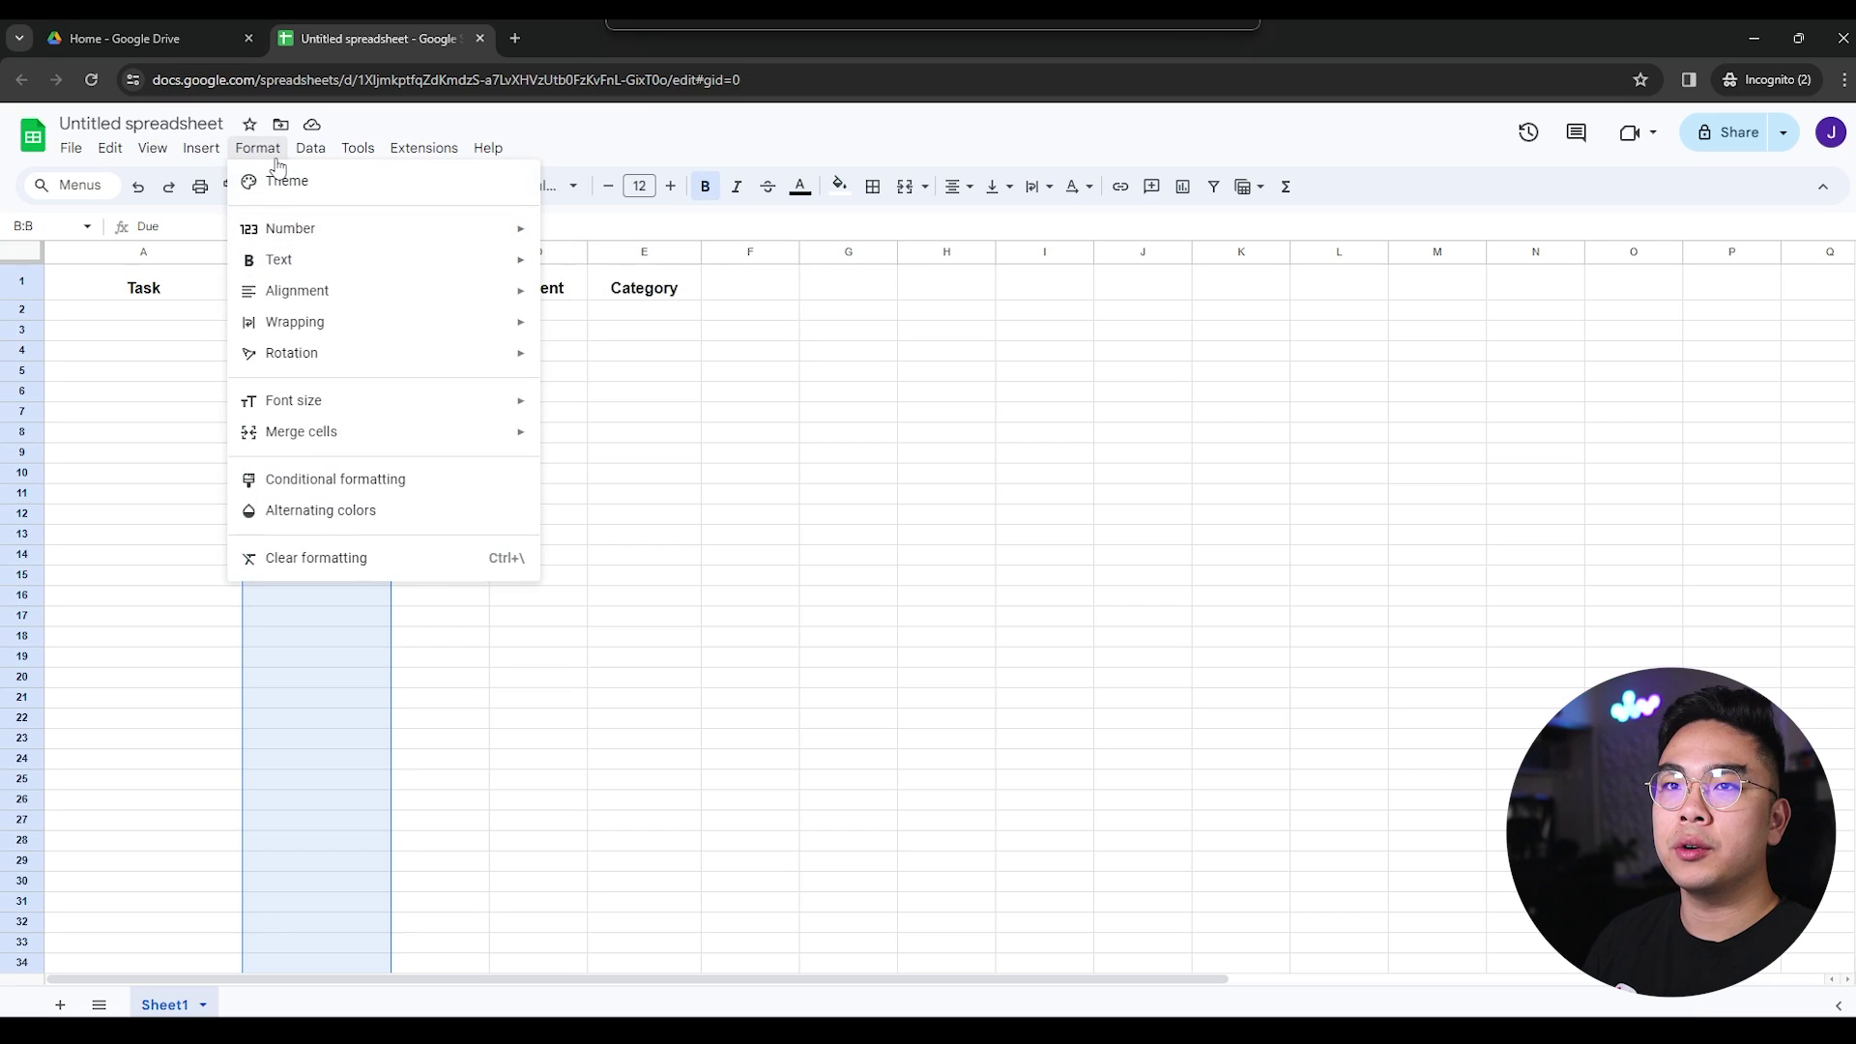
mouse_move(297, 249)
left_click(642, 633)
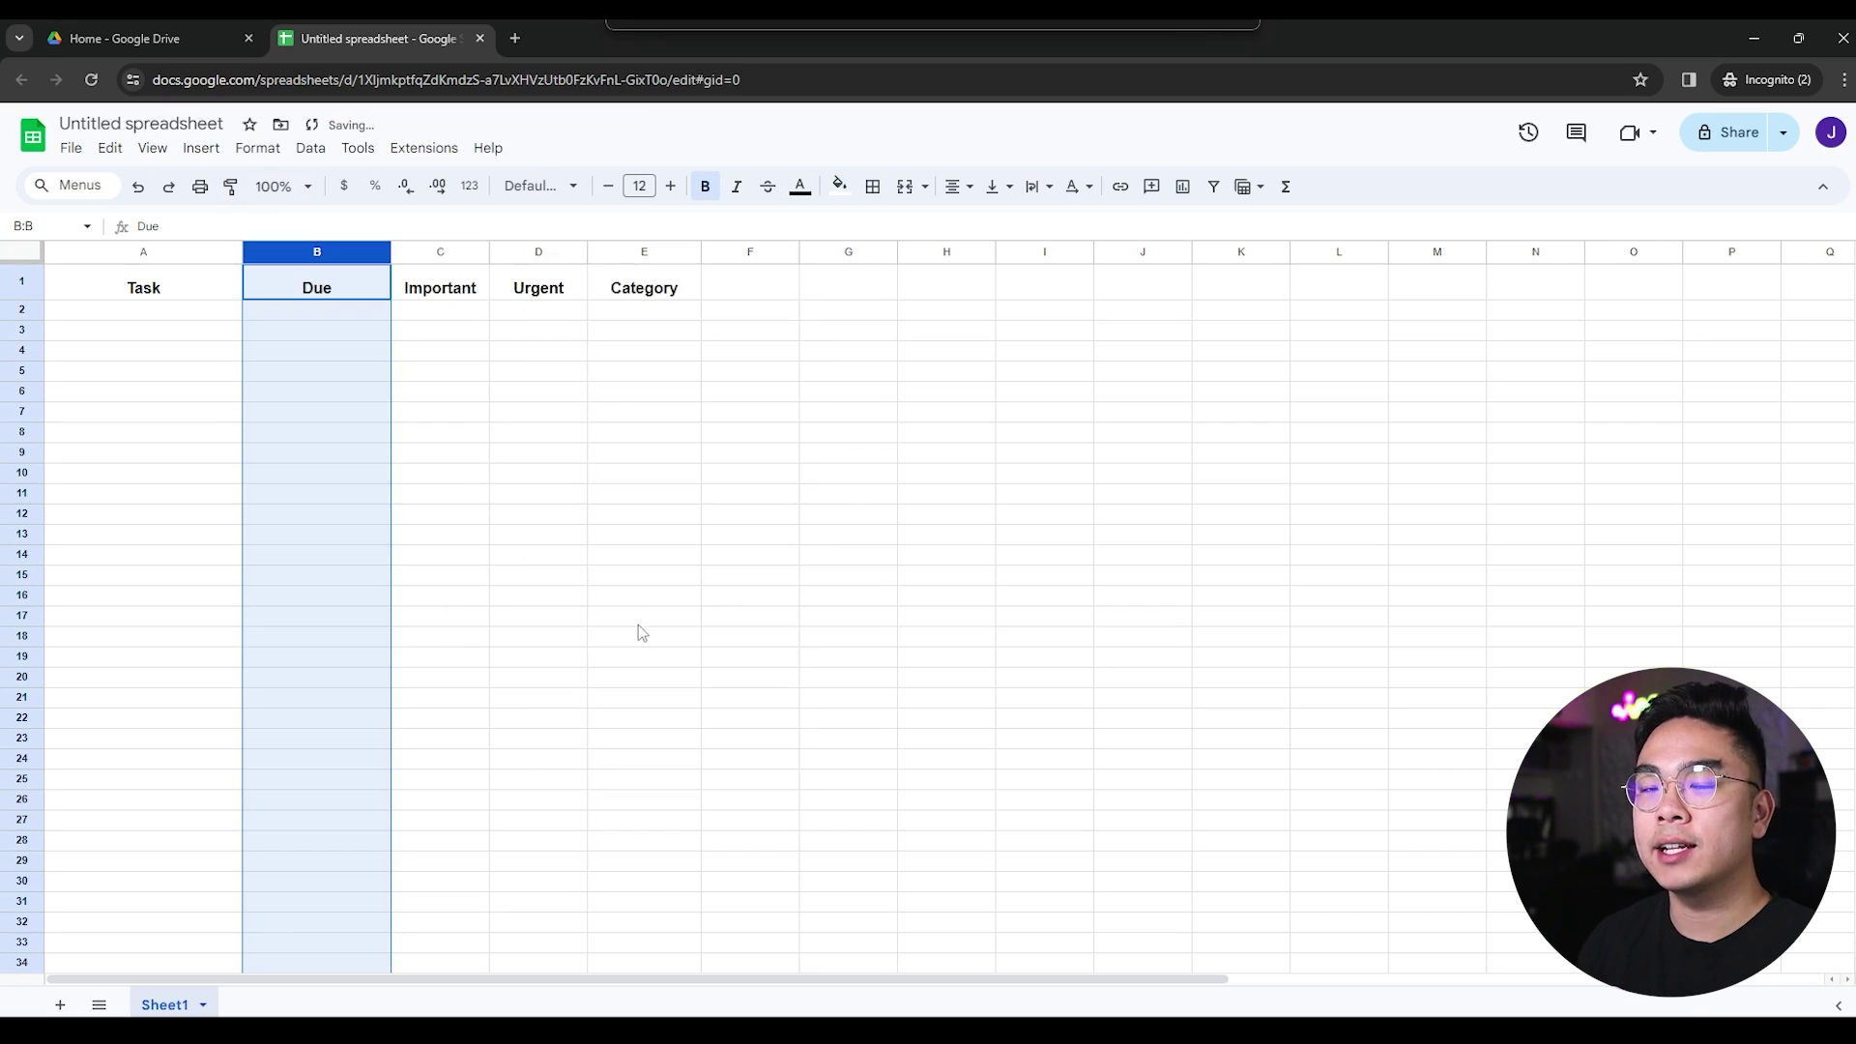
left_click(641, 633)
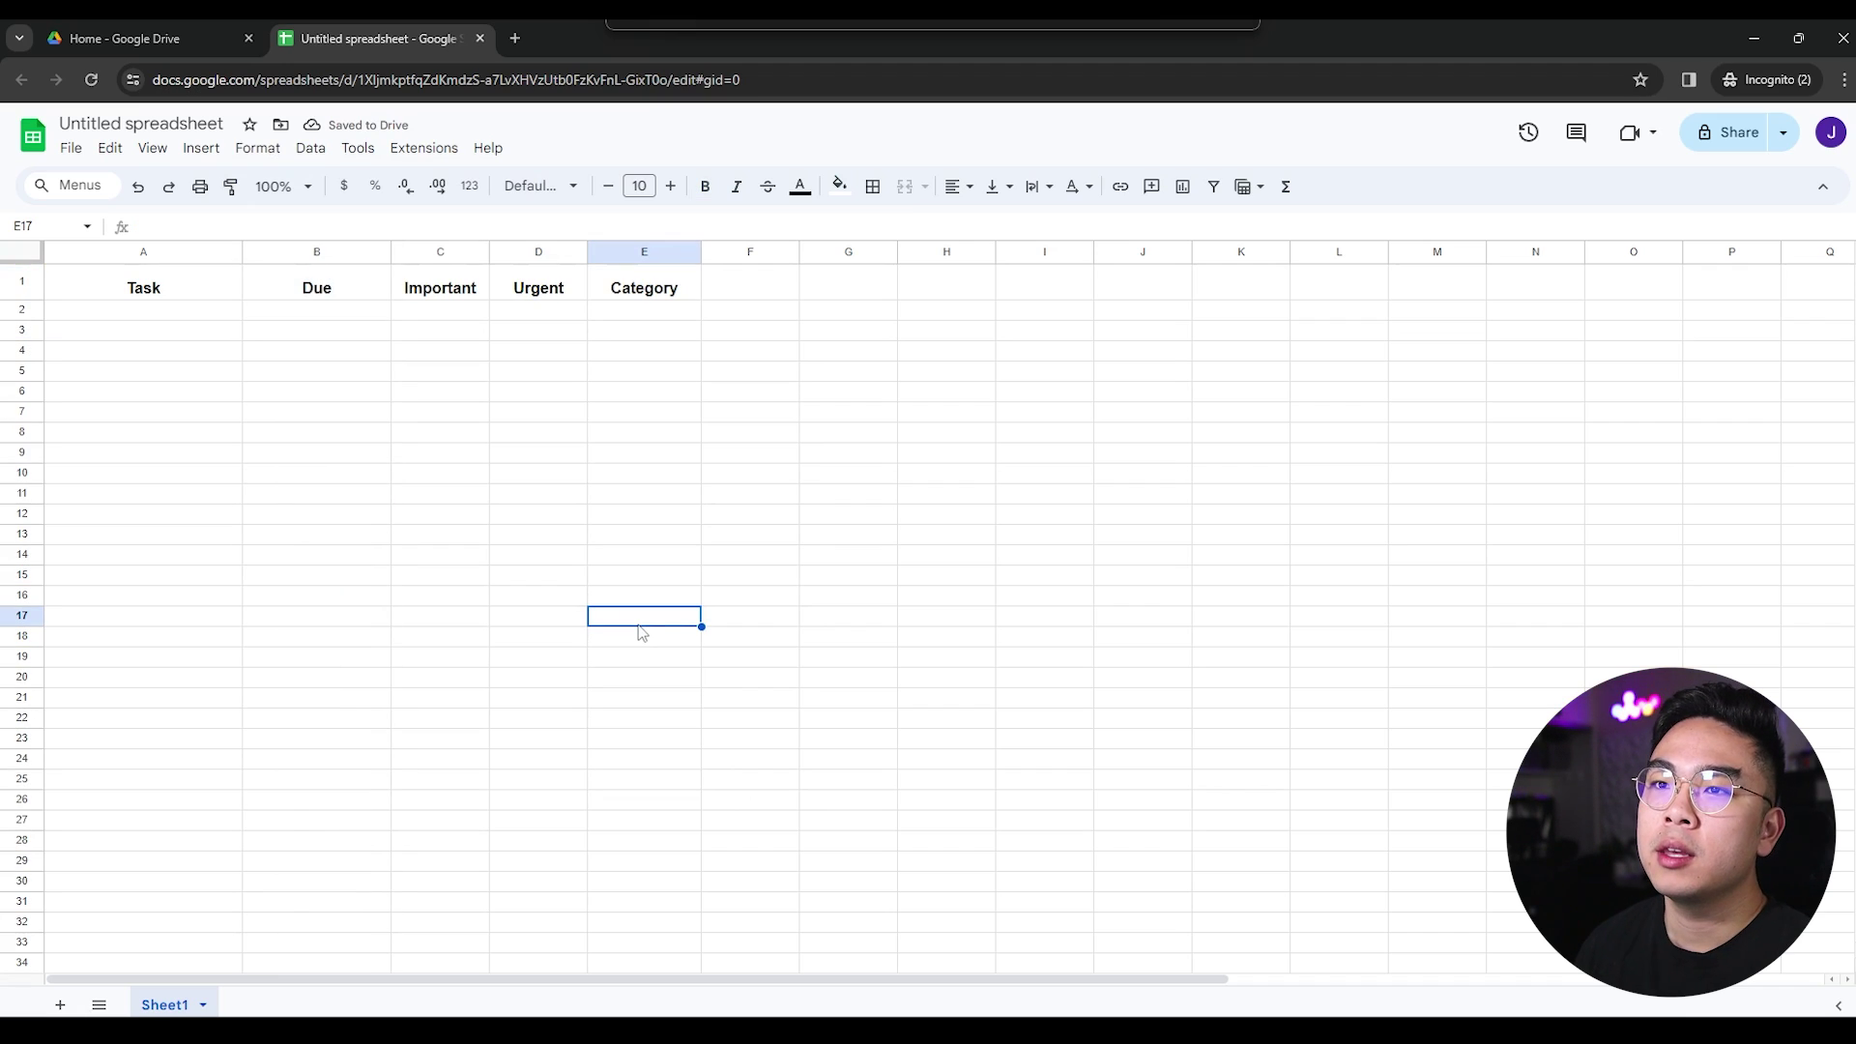
Insert checkboxes into C2:C25 and D2:D25, then test the row 2 checkboxes
left_click(462, 283)
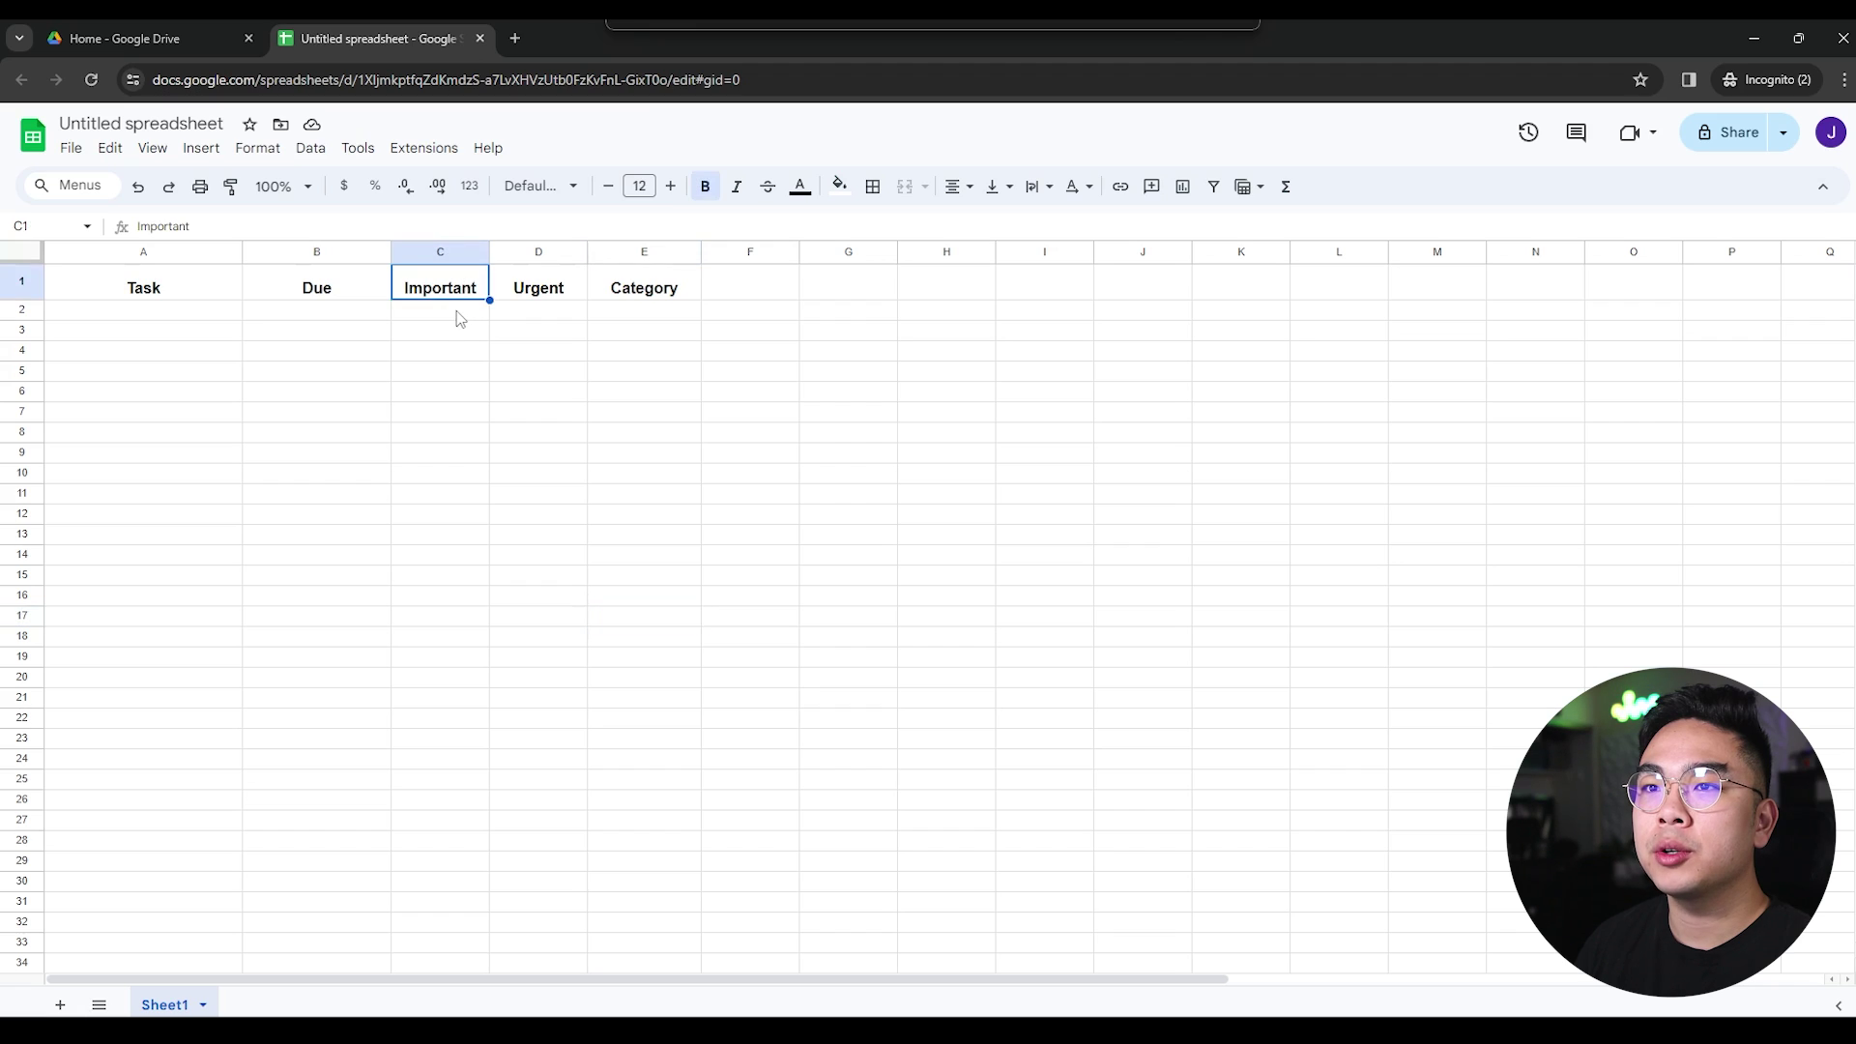
left_click_drag(456, 312, 447, 781)
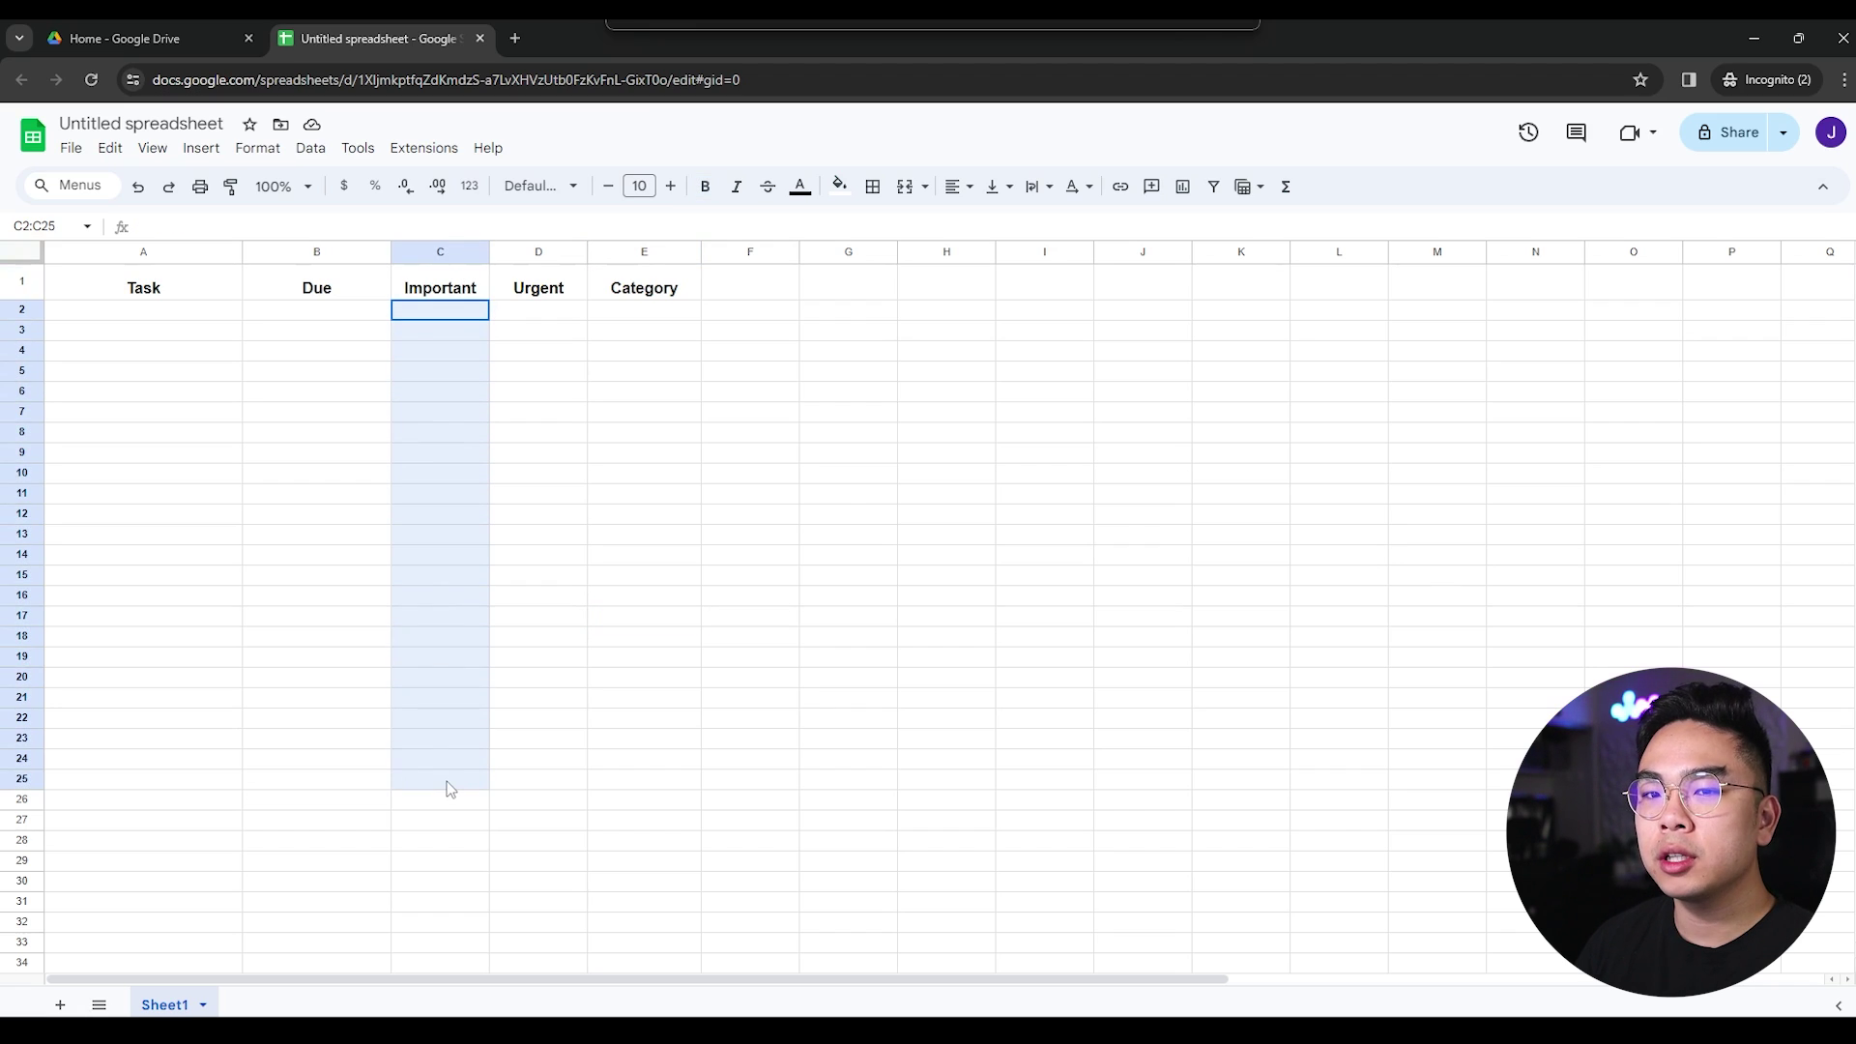
left_click(207, 152)
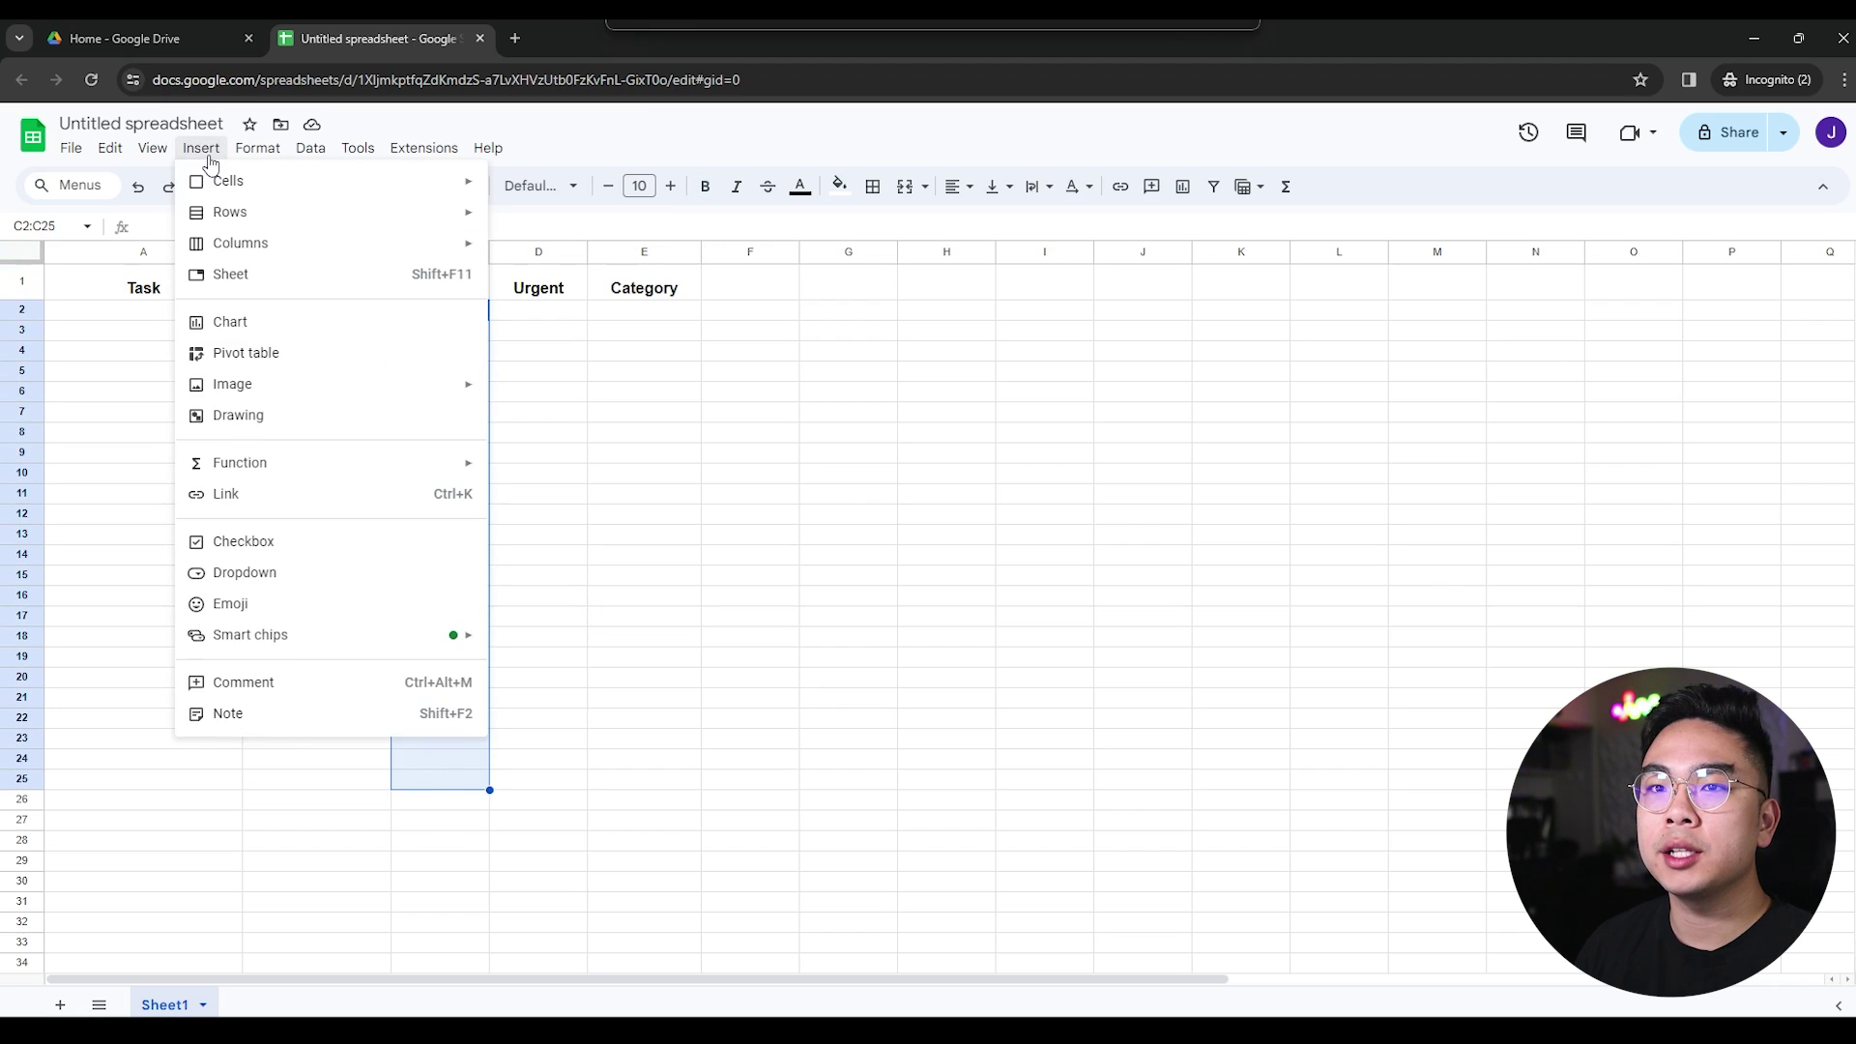
left_click(244, 541)
left_click_drag(526, 311, 522, 779)
left_click(201, 148)
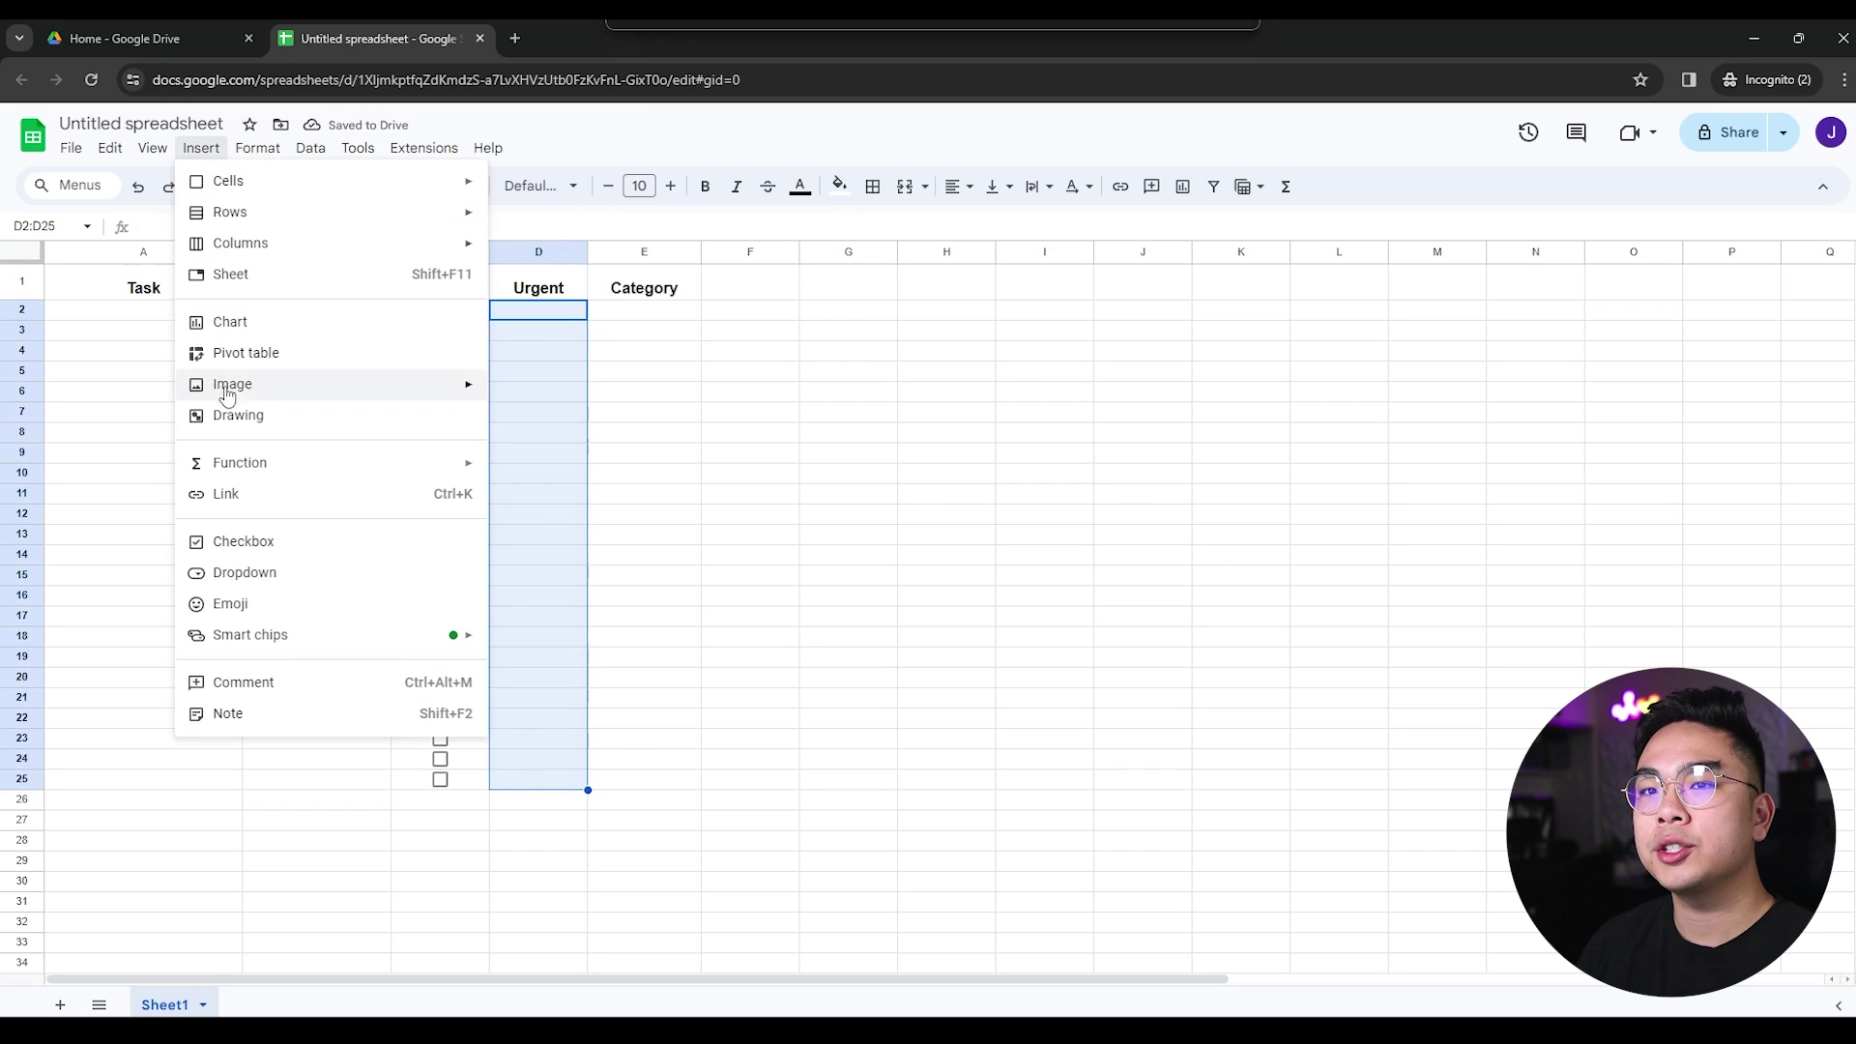
left_click(244, 549)
left_click(643, 596)
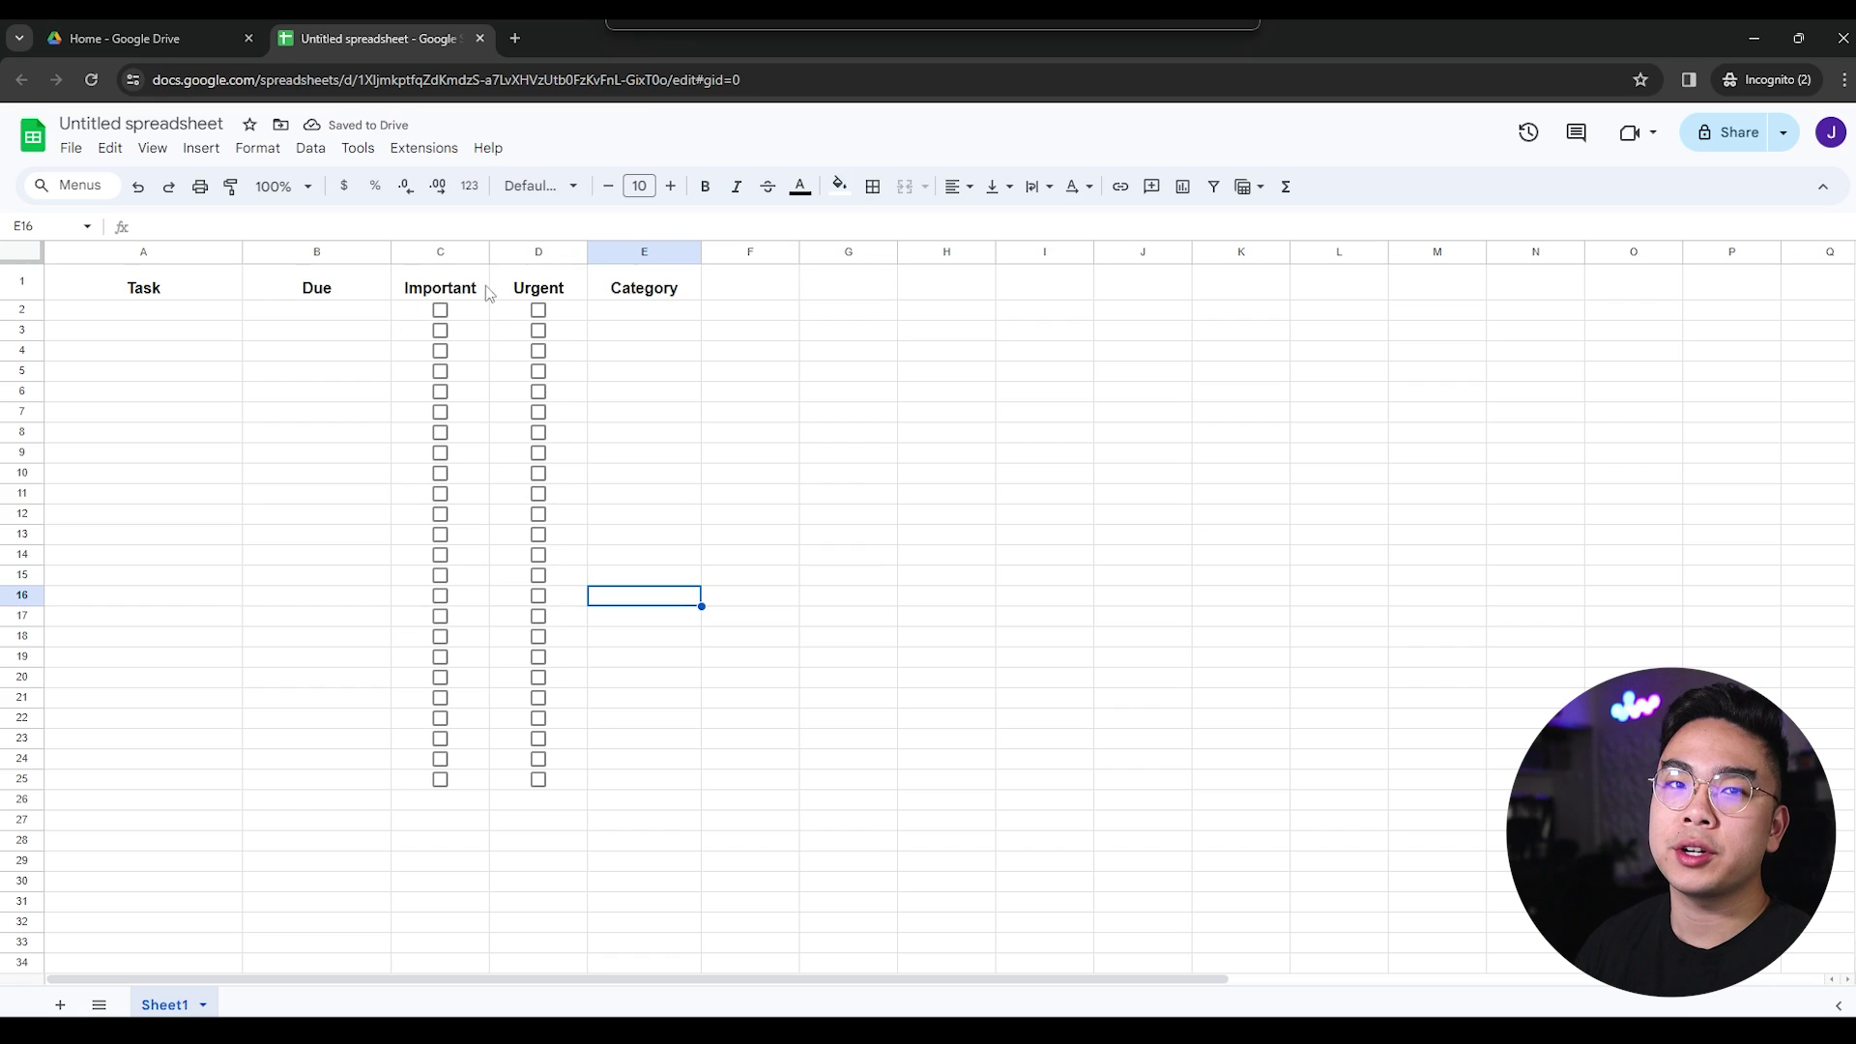
left_click(441, 315)
left_click(535, 314)
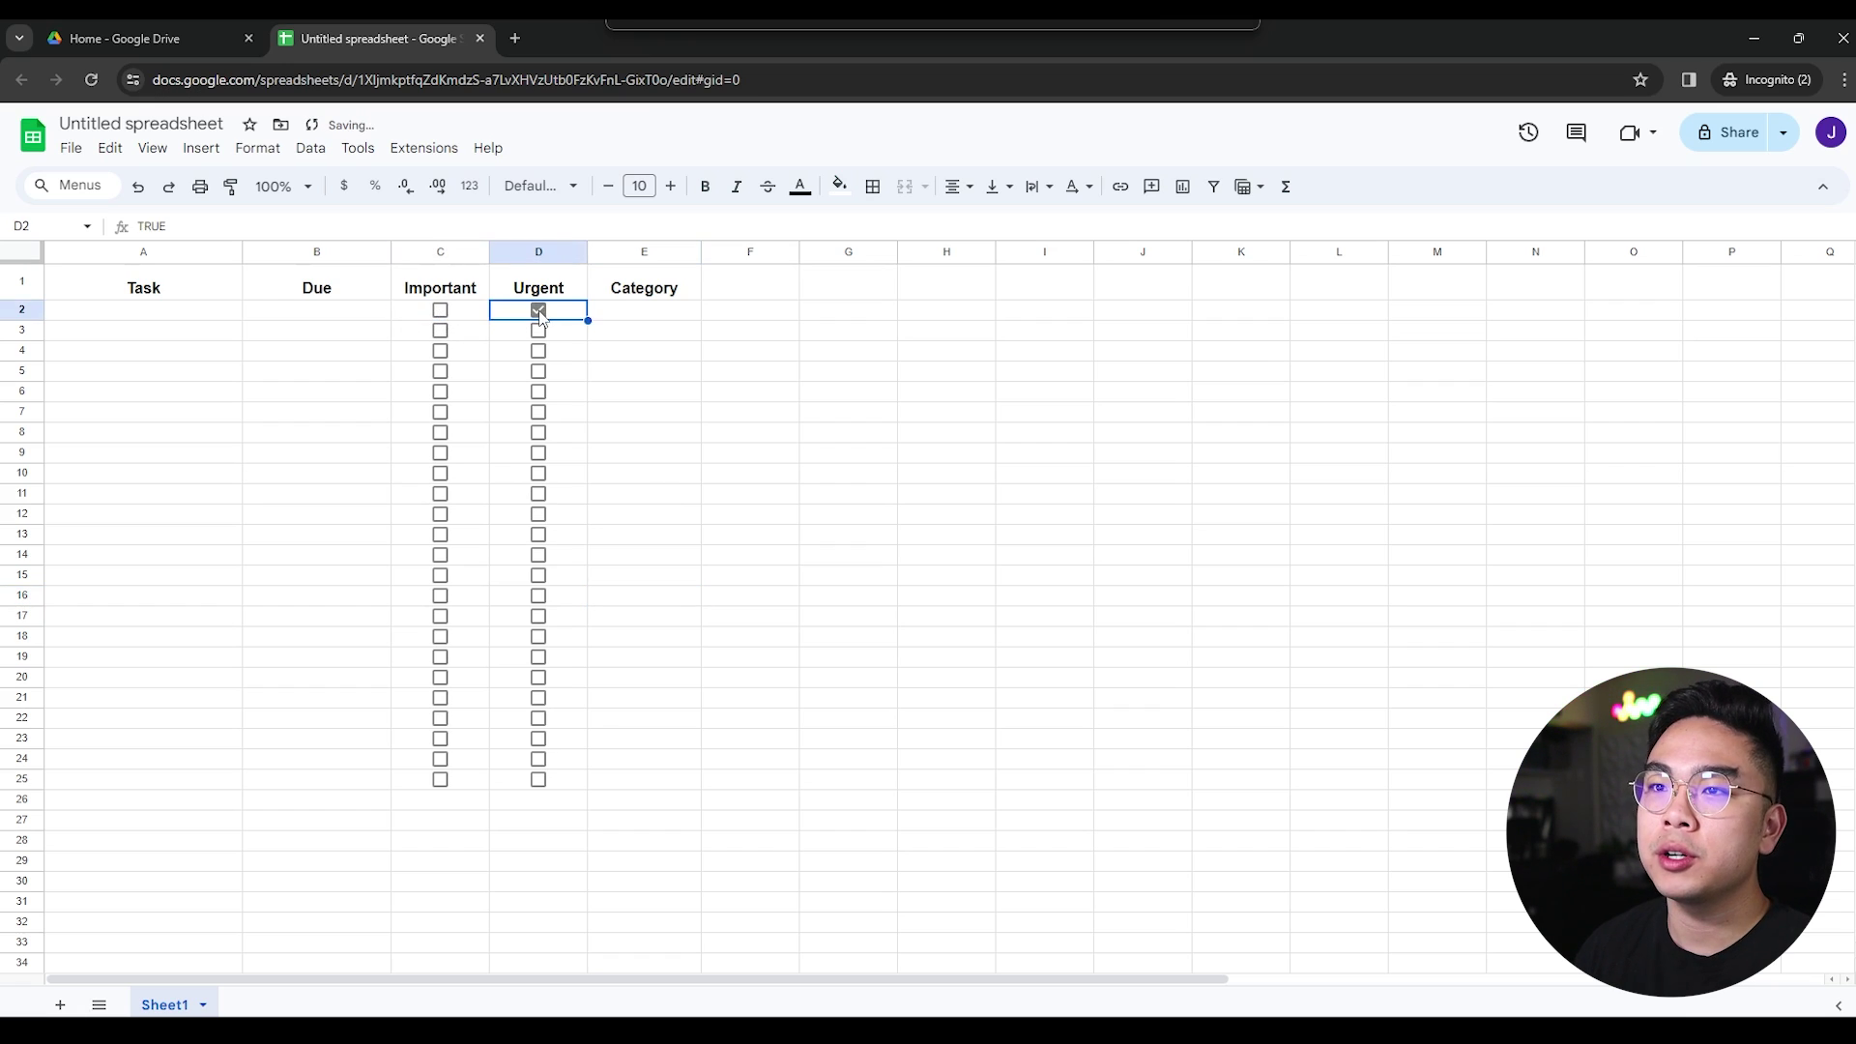
left_click(633, 316)
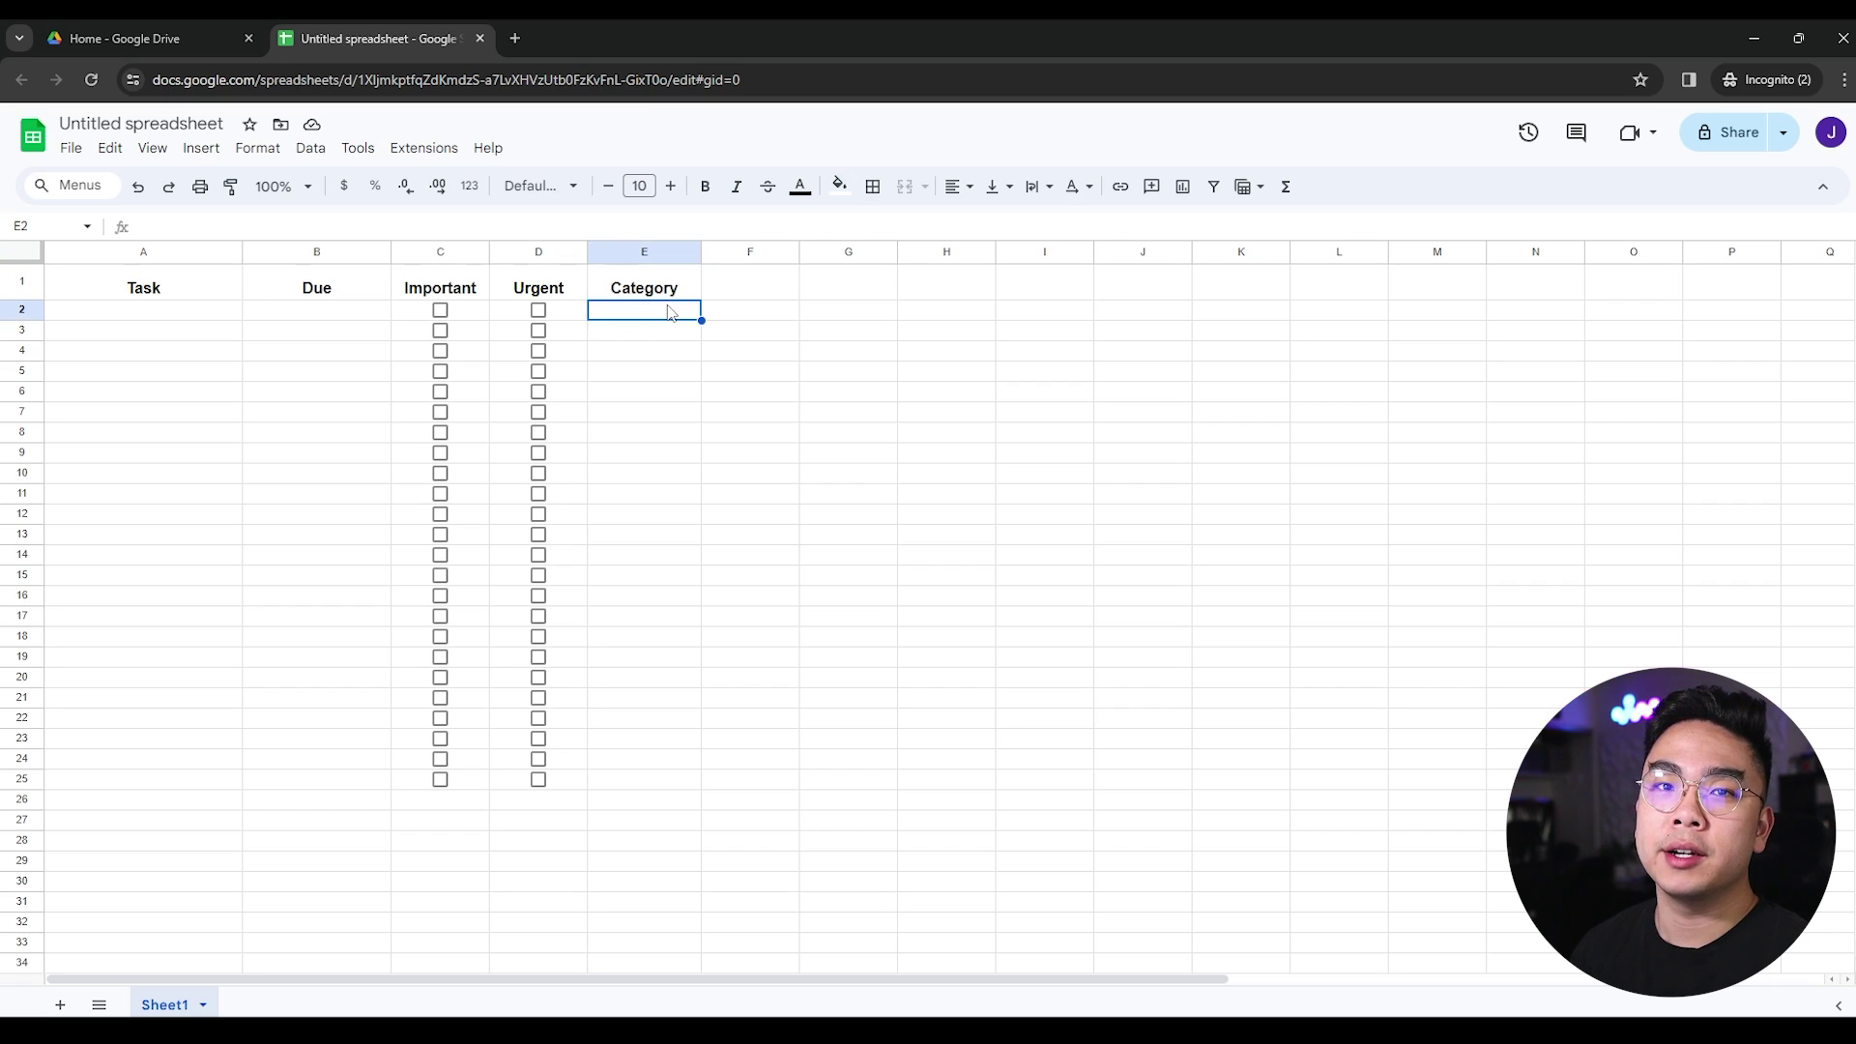
Insert a new row above the headers and type the to-do list title in A1
right_click(21, 288)
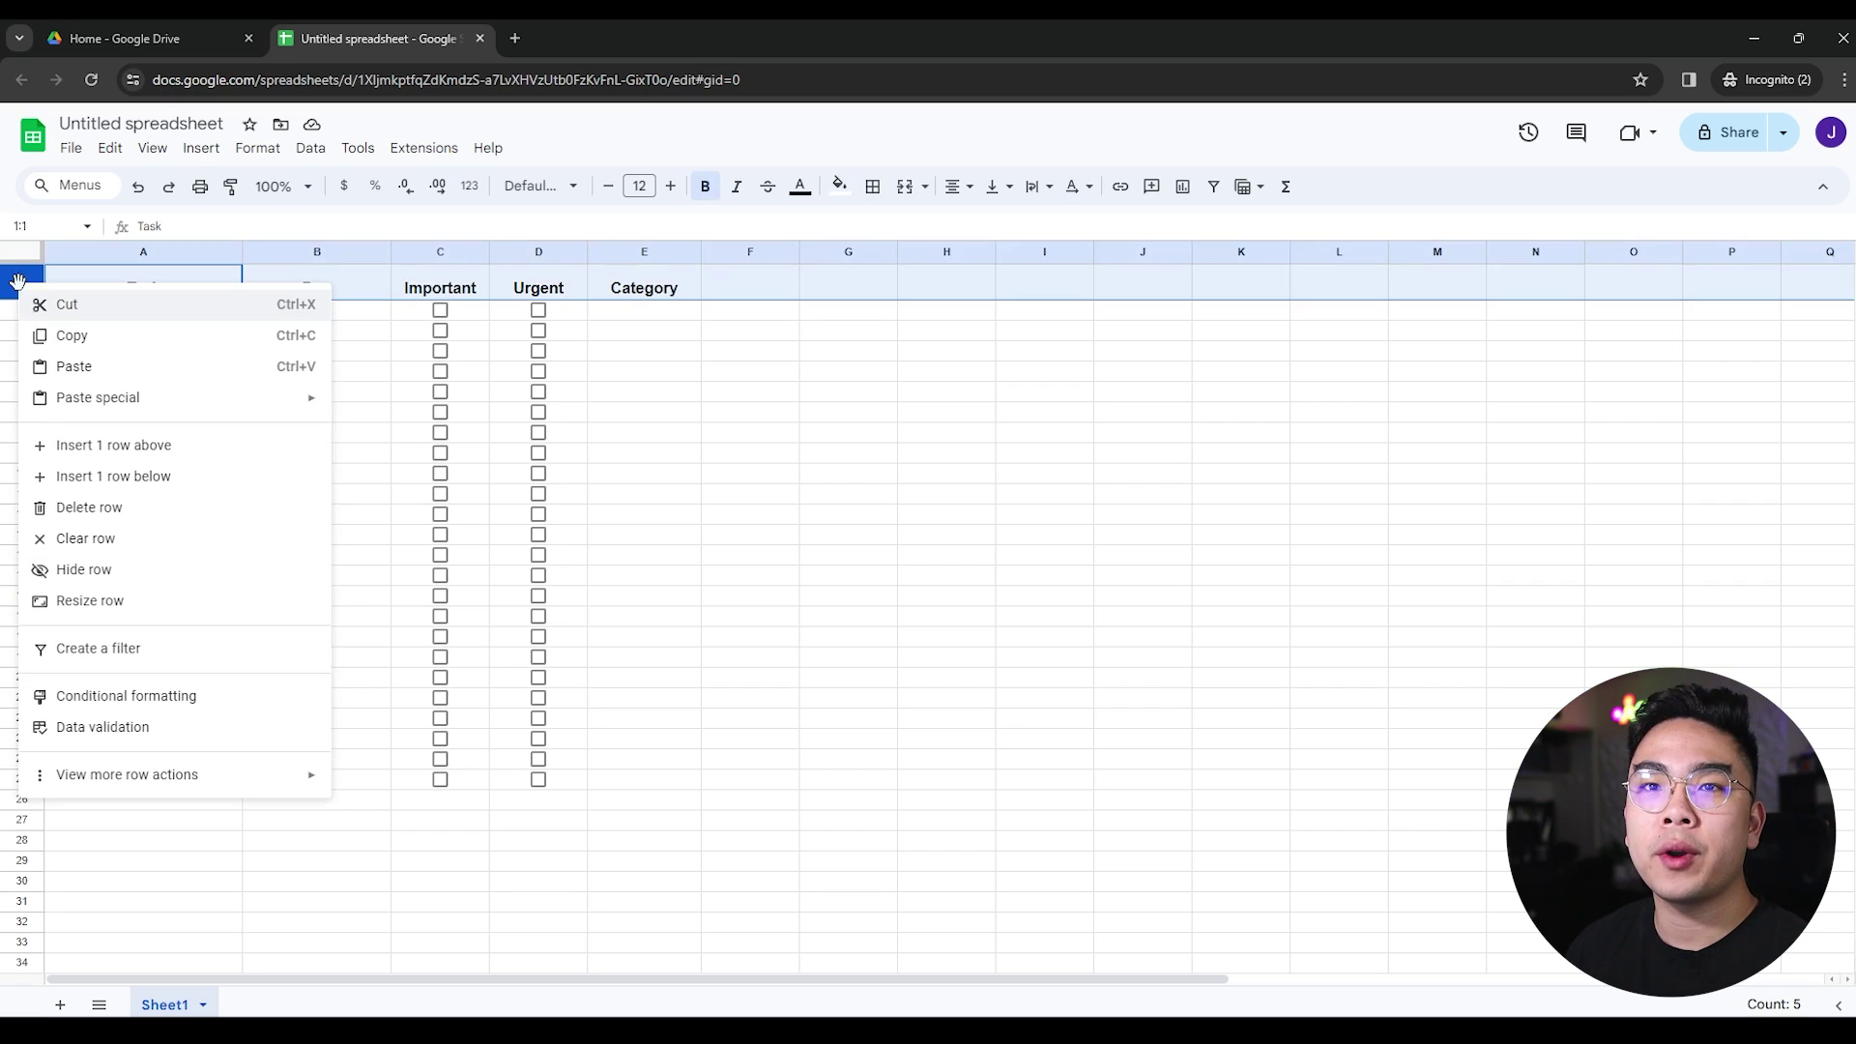
left_click(126, 447)
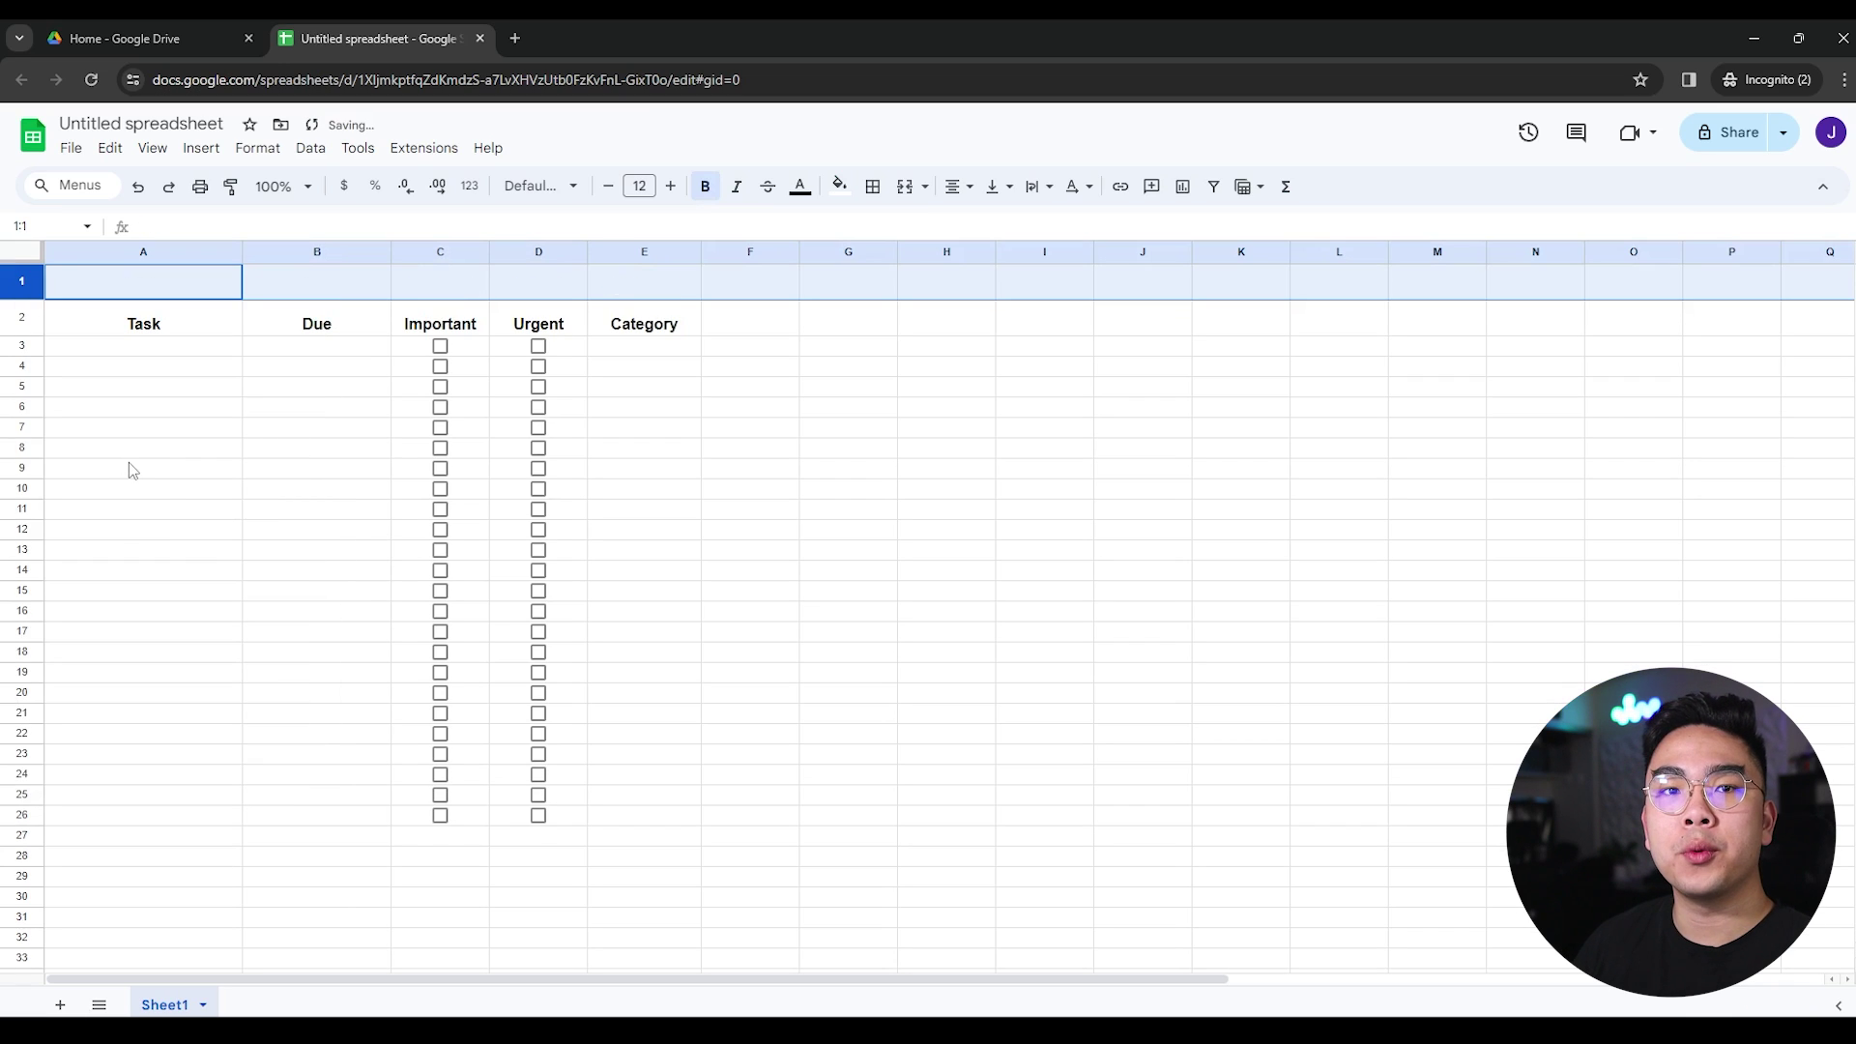
left_click(129, 462)
left_click(126, 290)
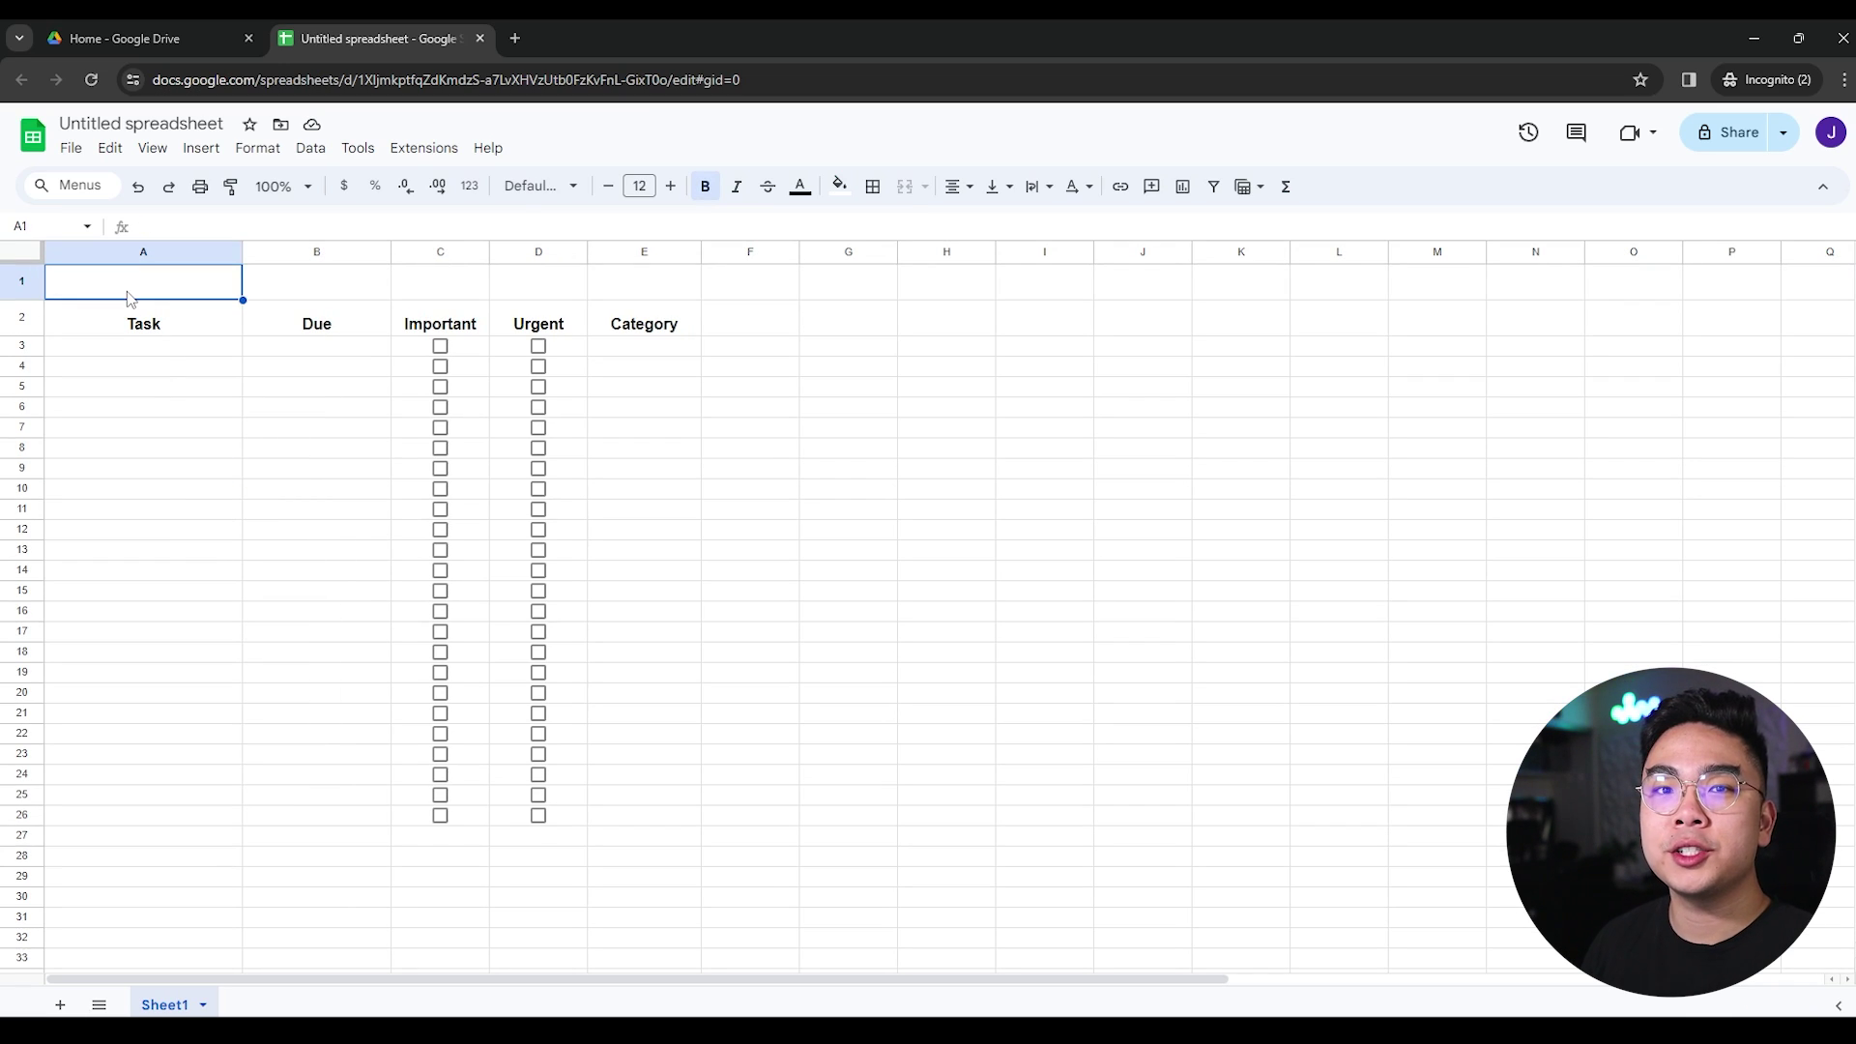
type("Jer")
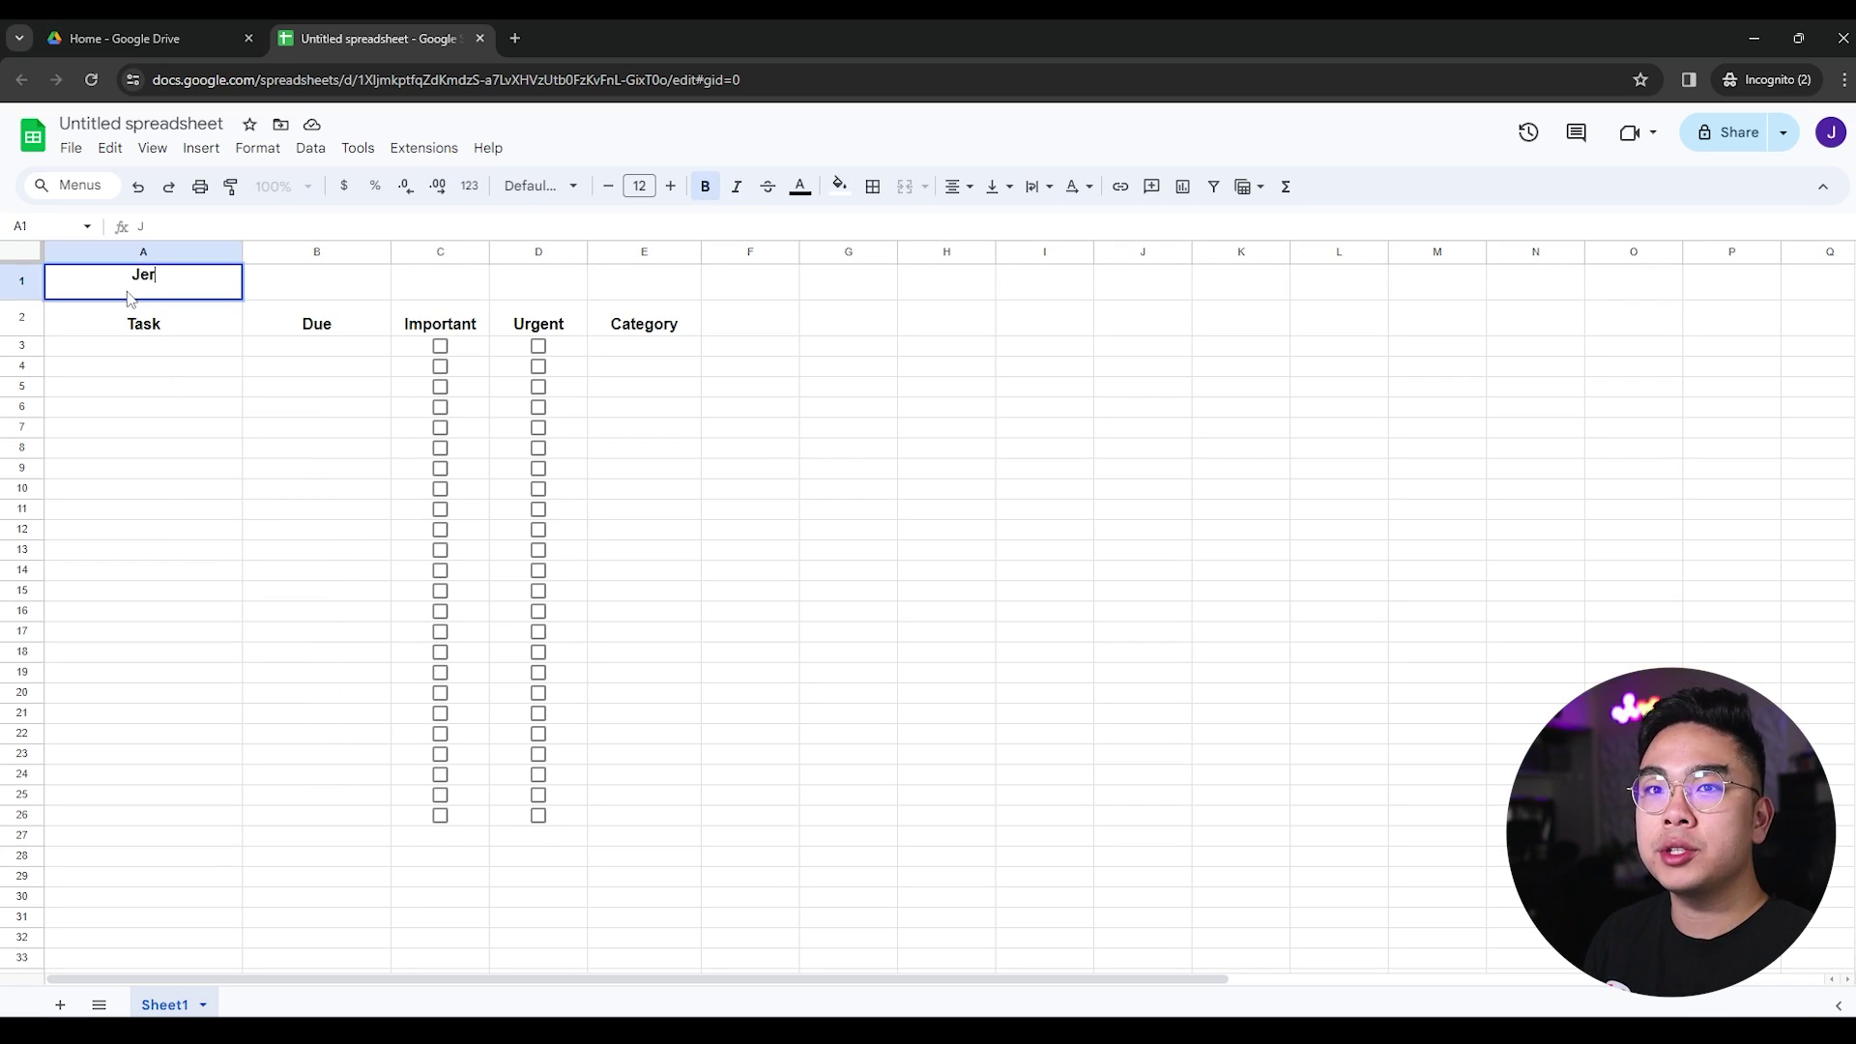
type("emy's To Do List")
key("Return")
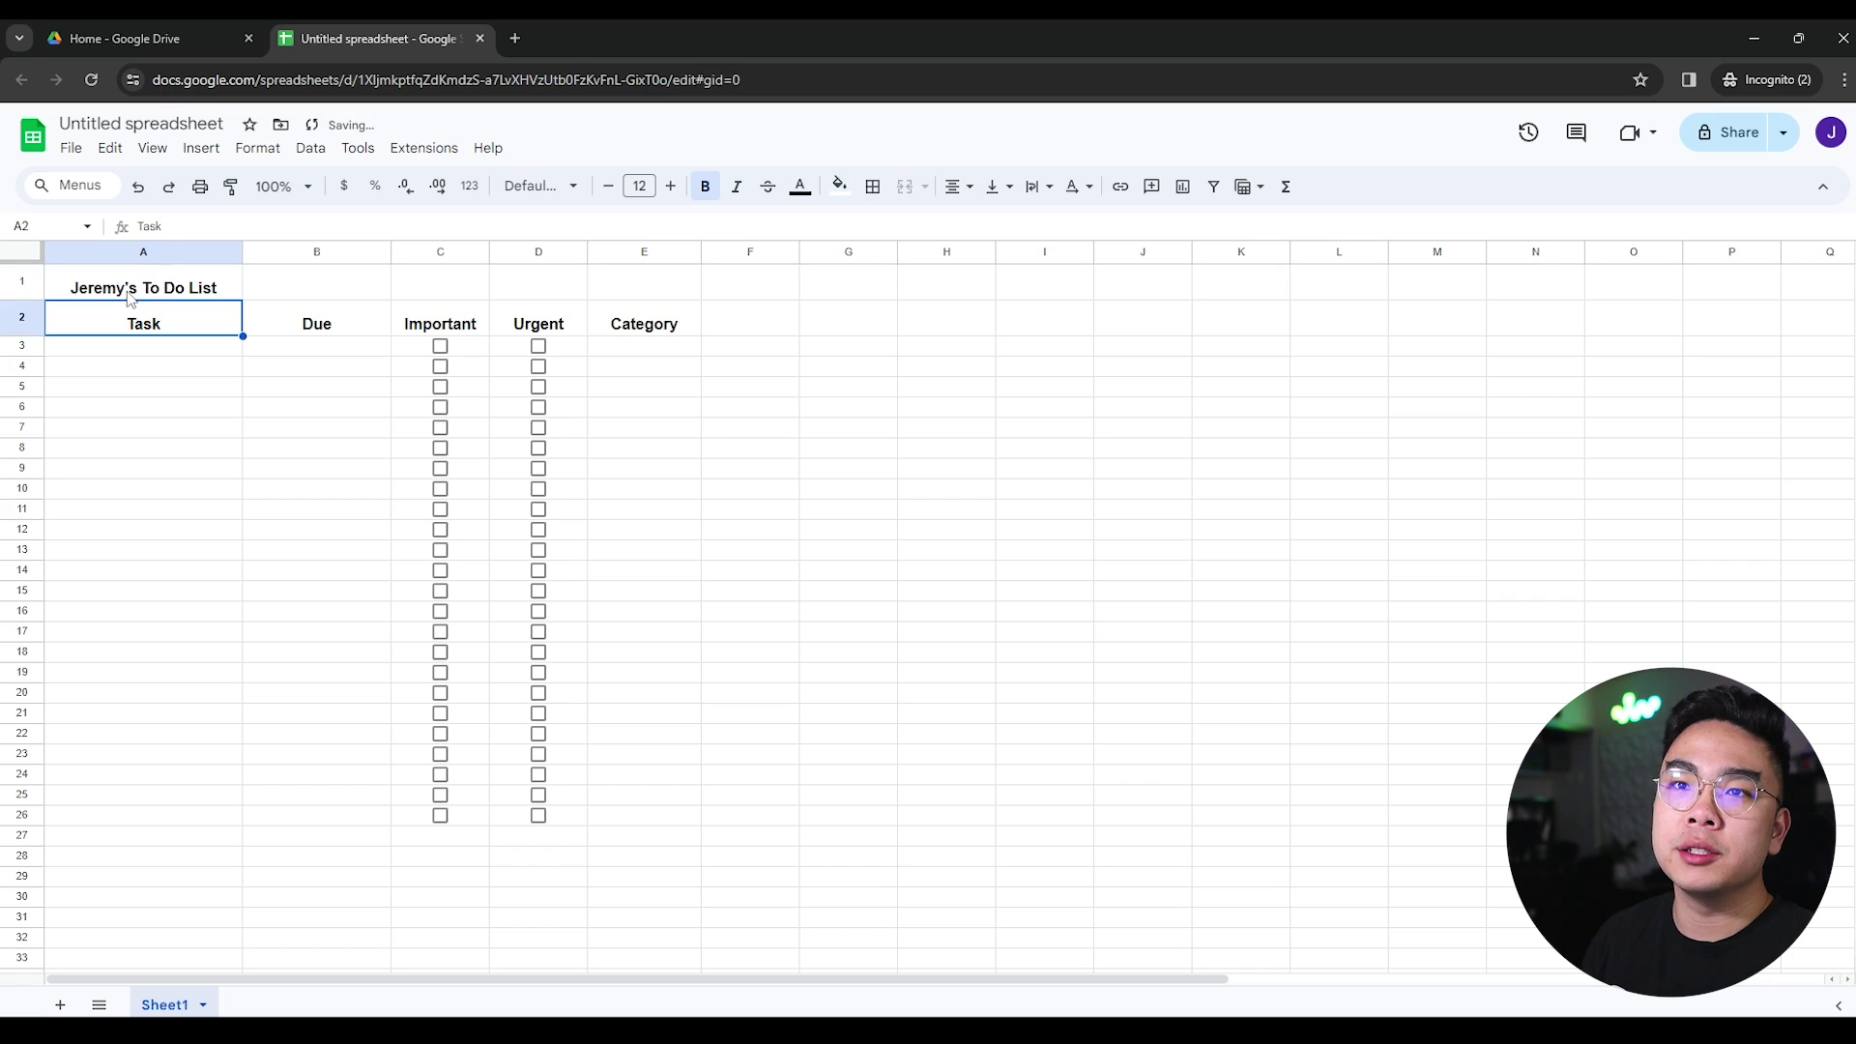
Merge A1:E1 so the title spans the whole table
left_click_drag(128, 290, 628, 285)
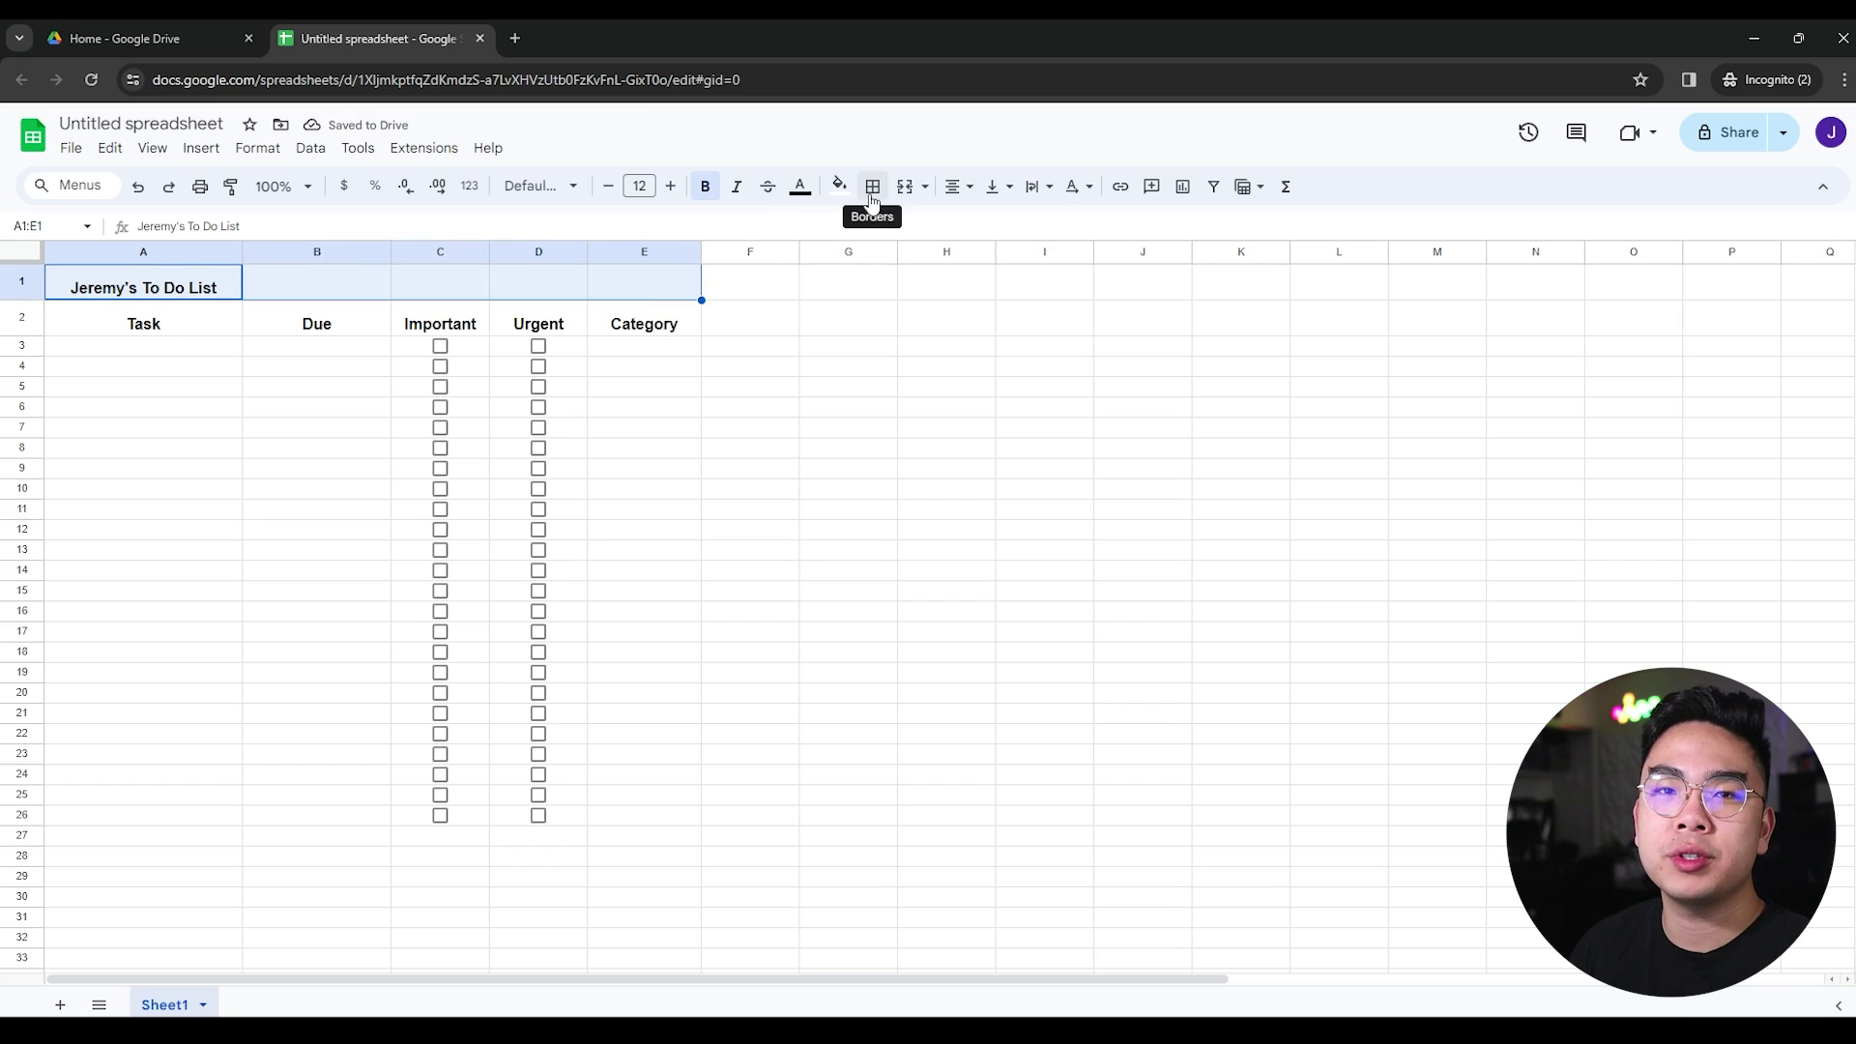
left_click(905, 186)
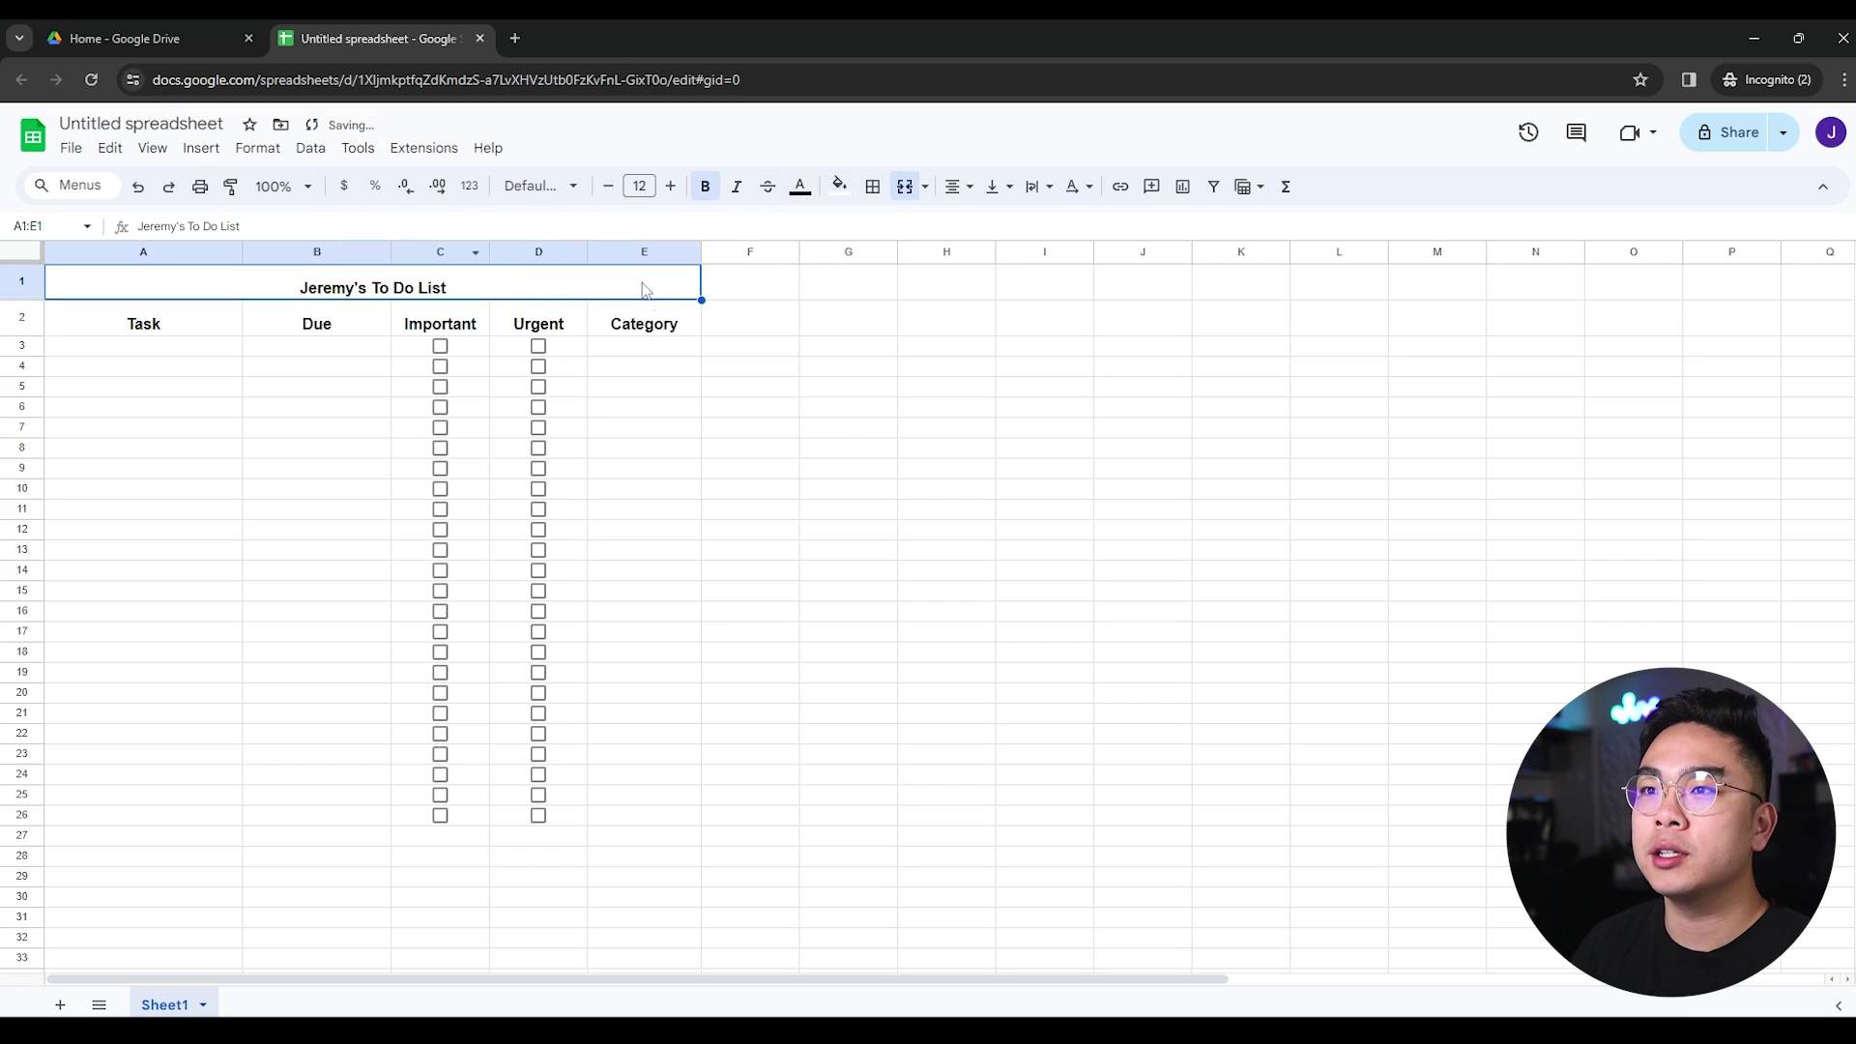
left_click(629, 333)
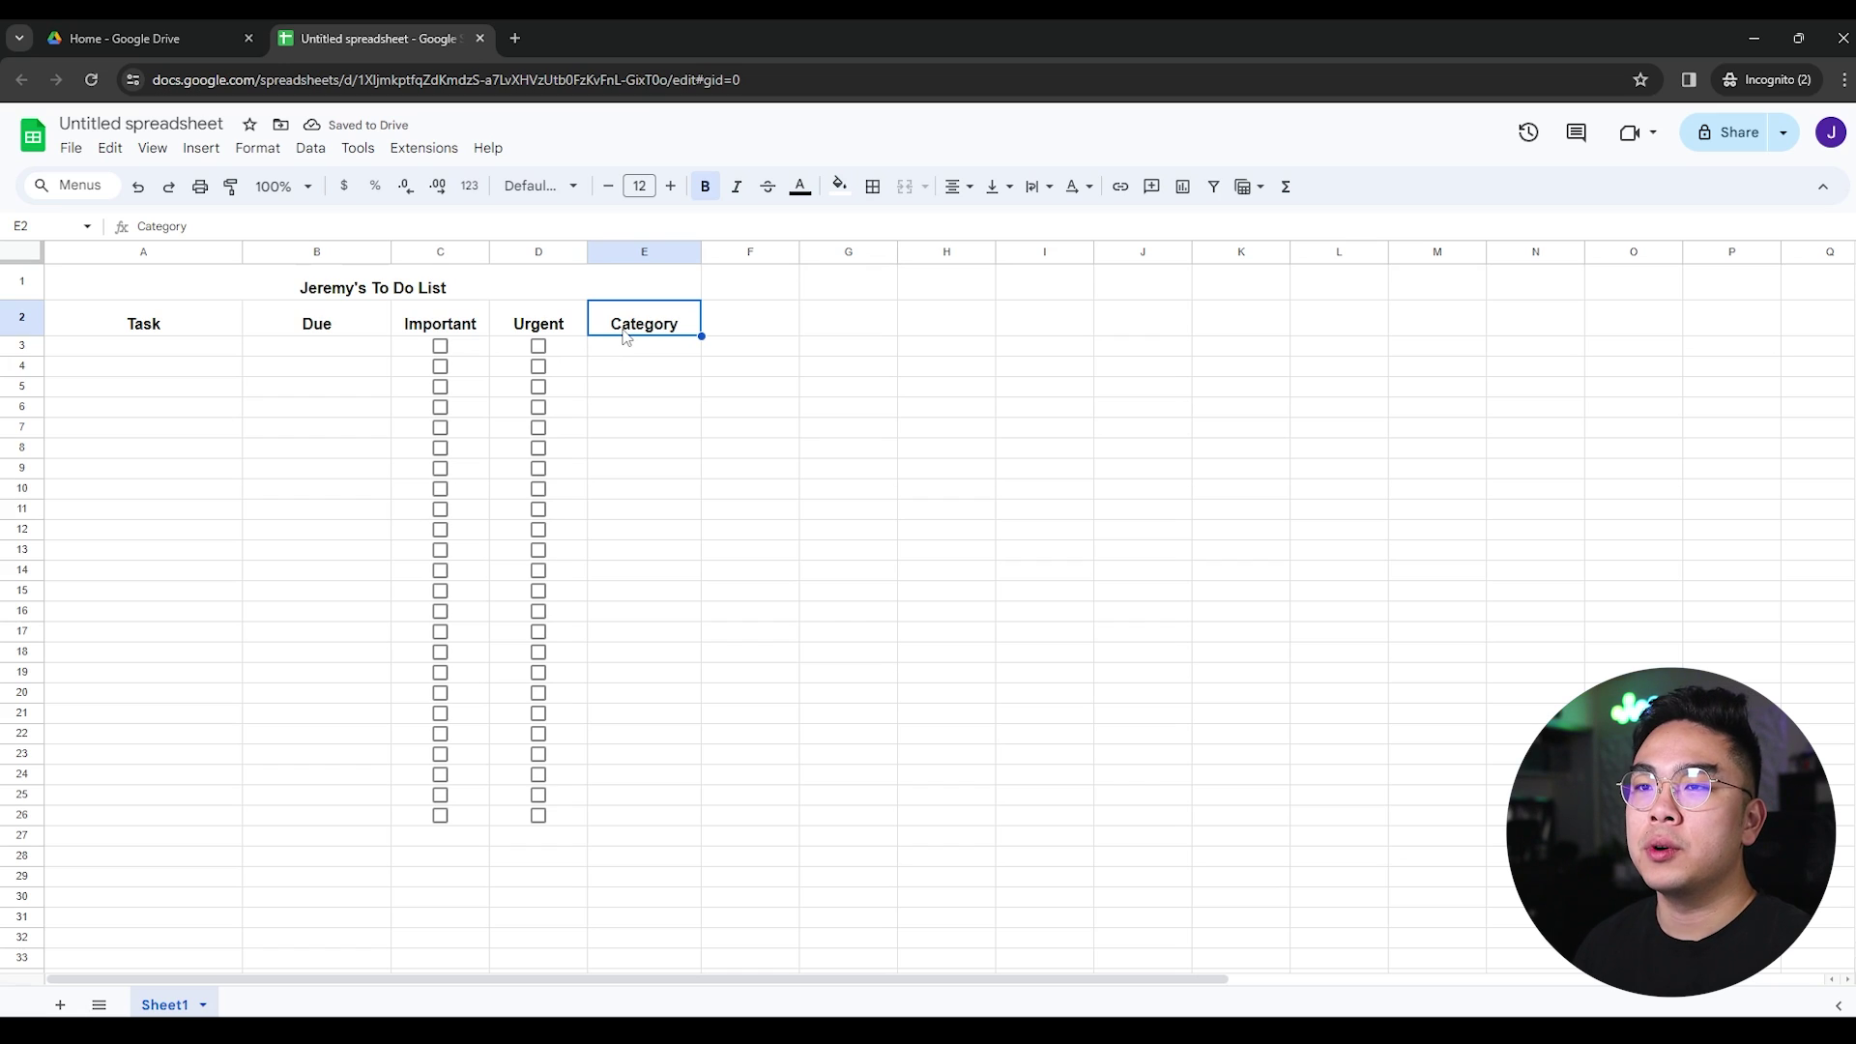
left_click(619, 352)
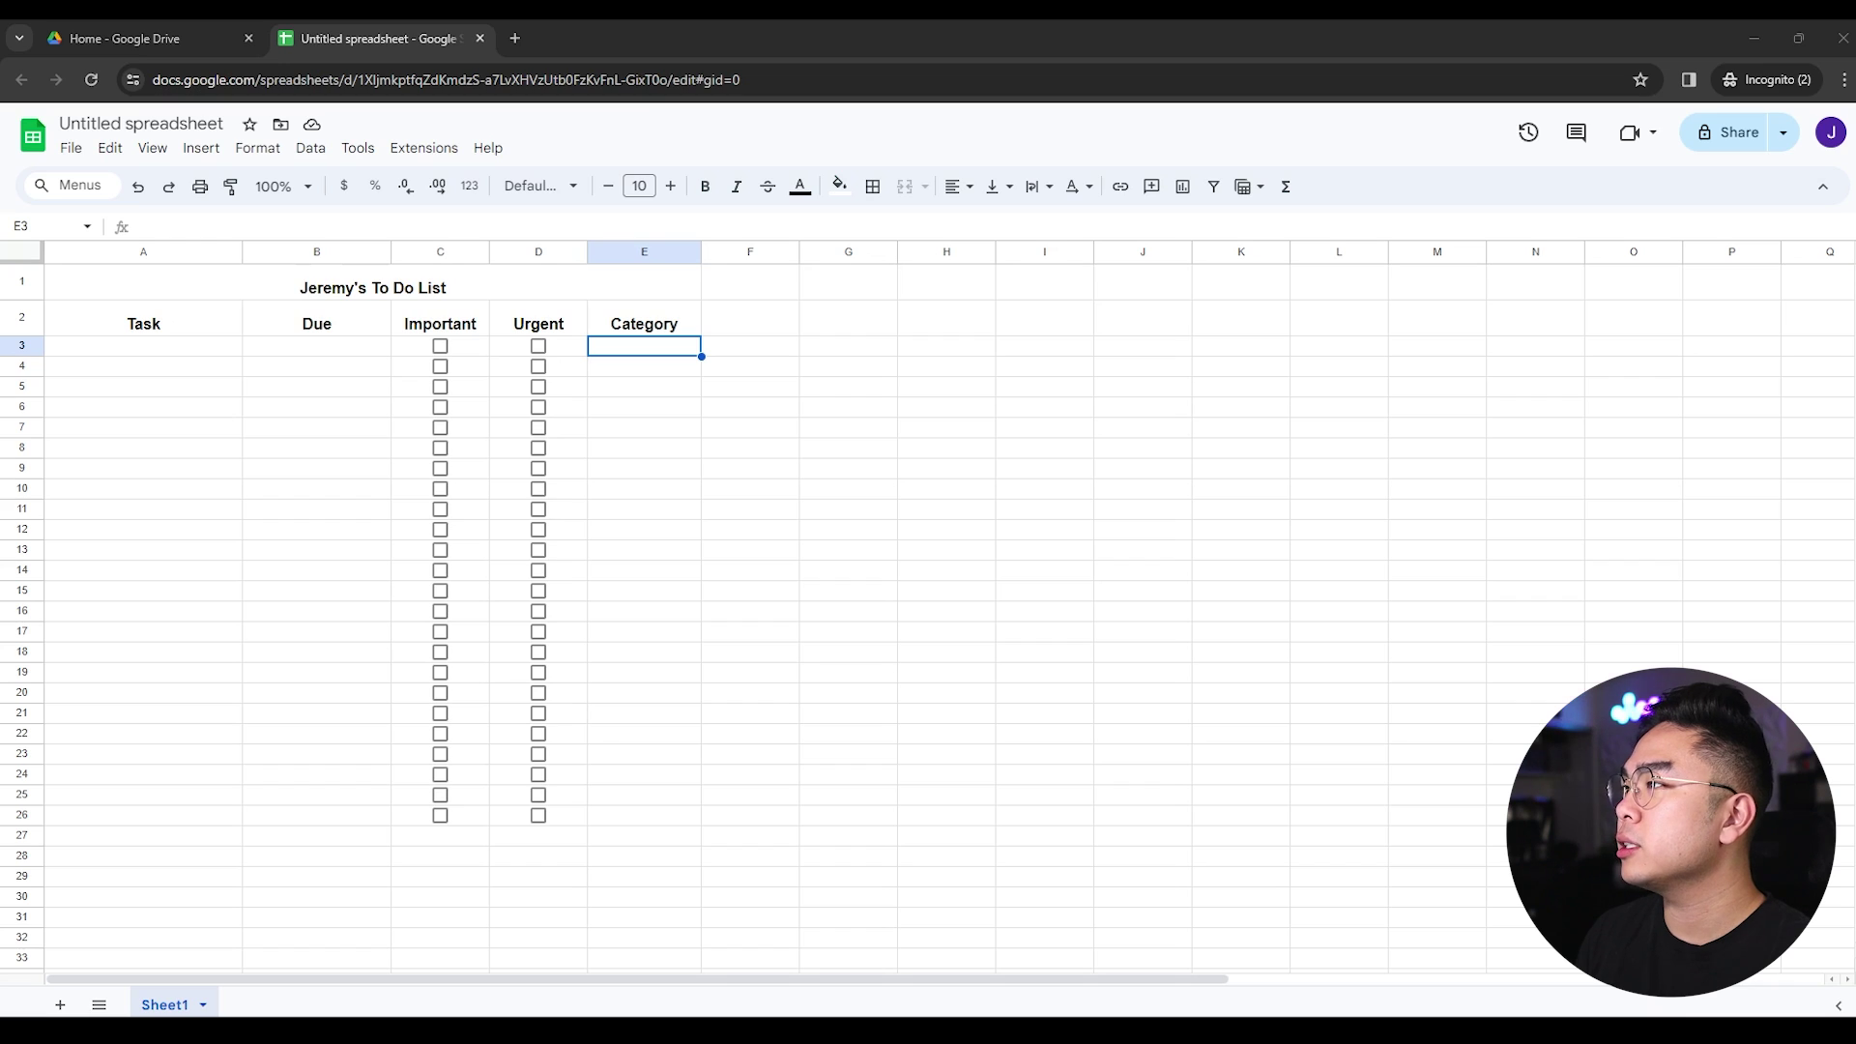
Paste the nested IF category formula into E3
left_click(1245, 488)
left_click(609, 348)
left_click(555, 230)
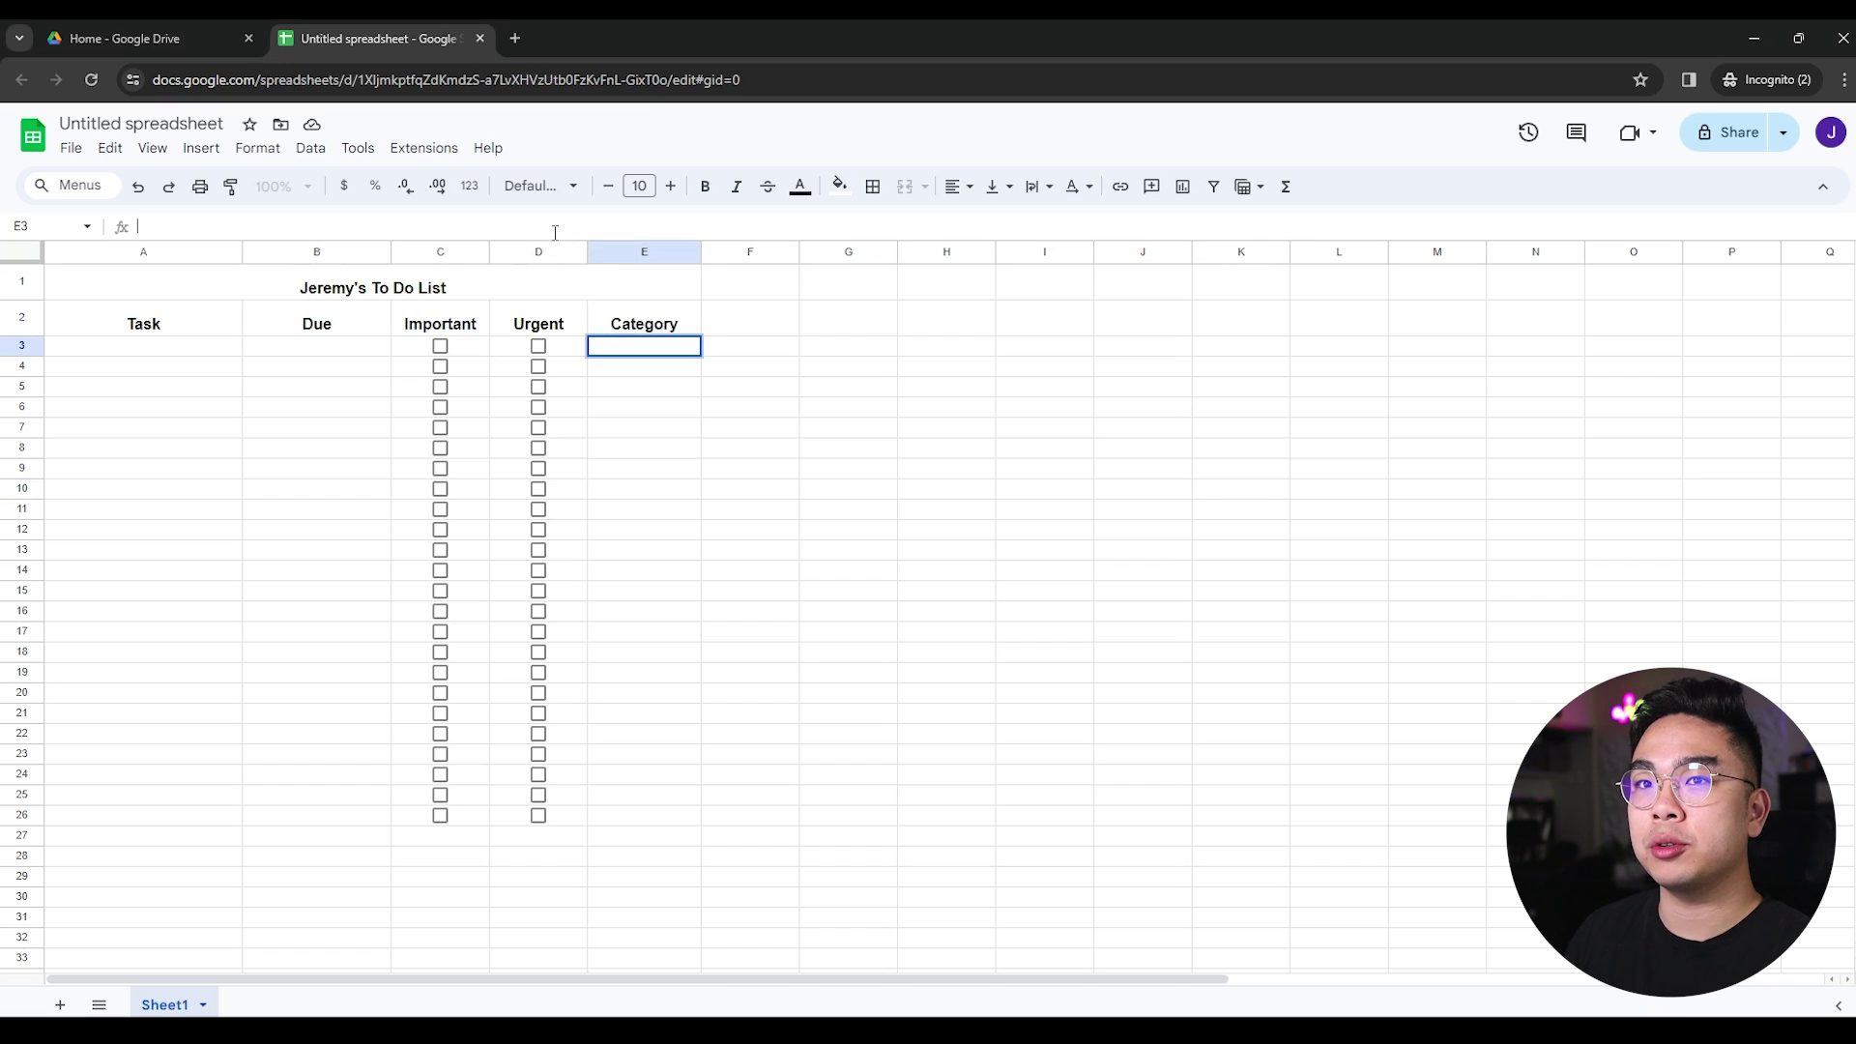
key("ctrl+v")
key("Return")
left_click(630, 349)
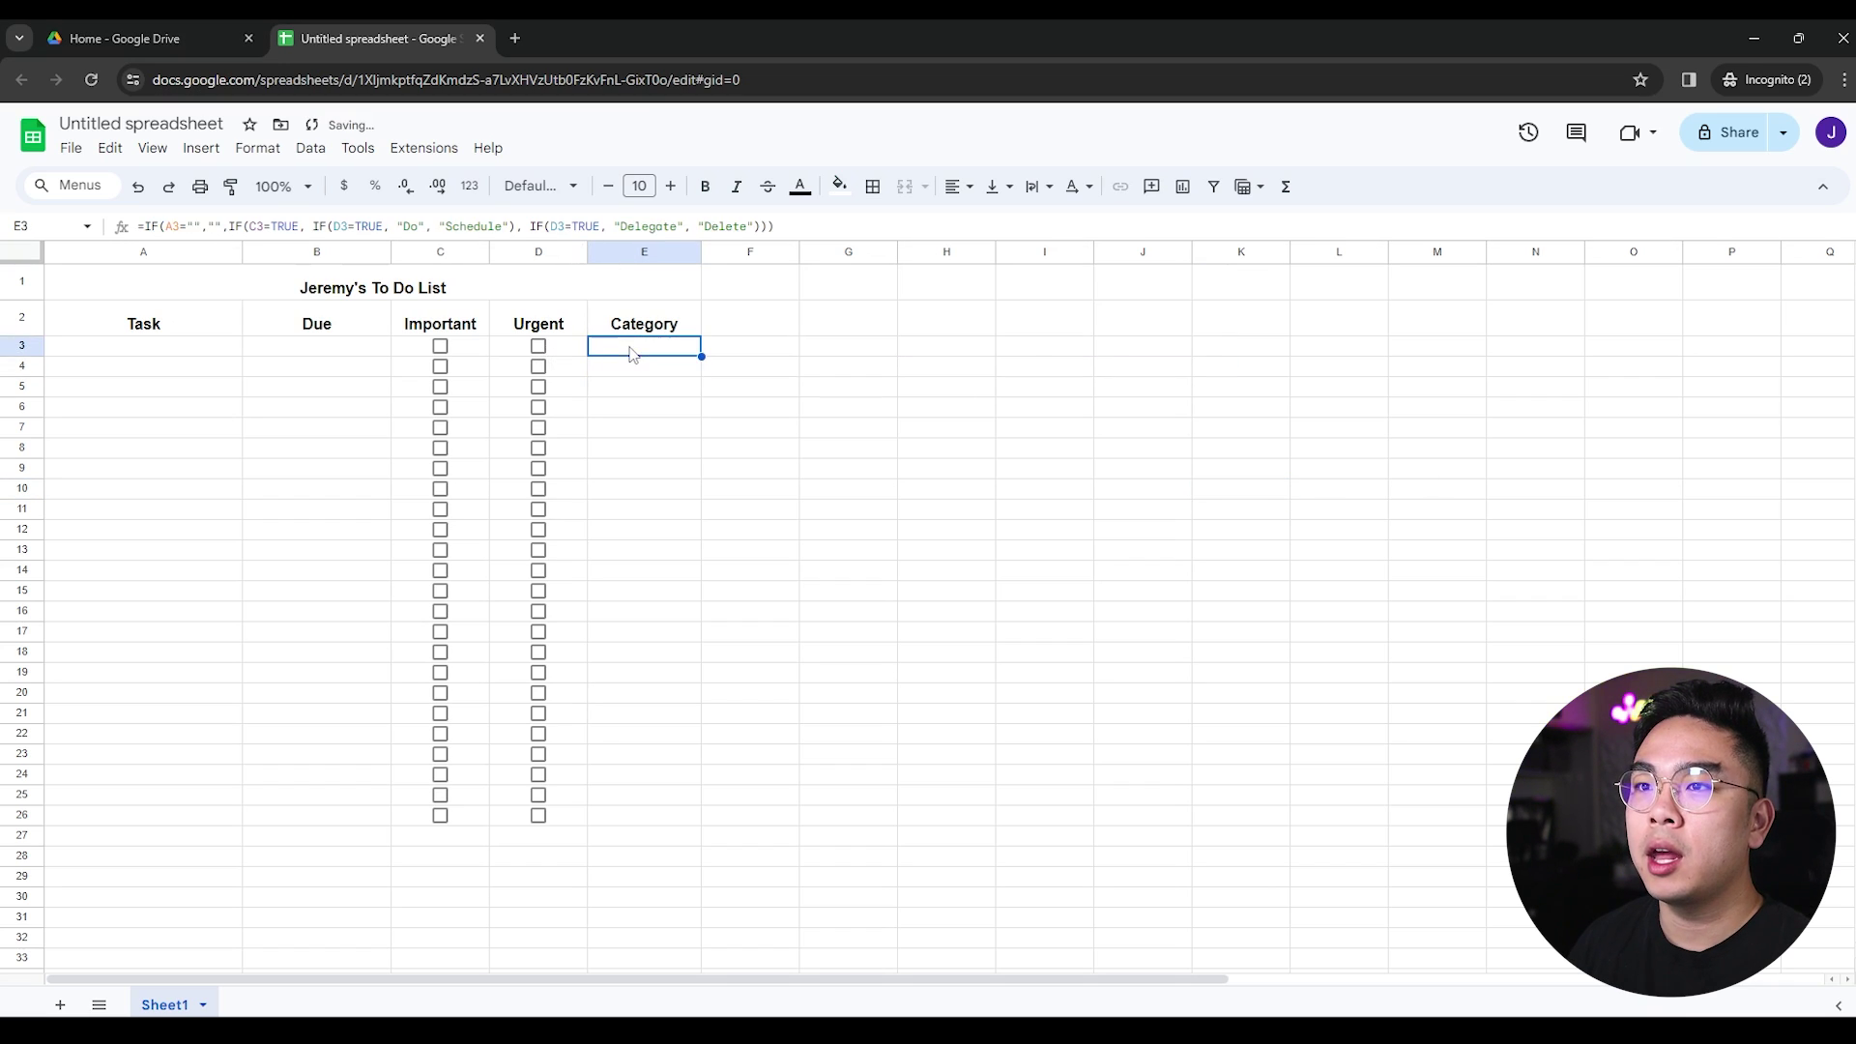
Enter Shopping as a sample task in A3 and confirm E3 reads Delete
left_click(163, 355)
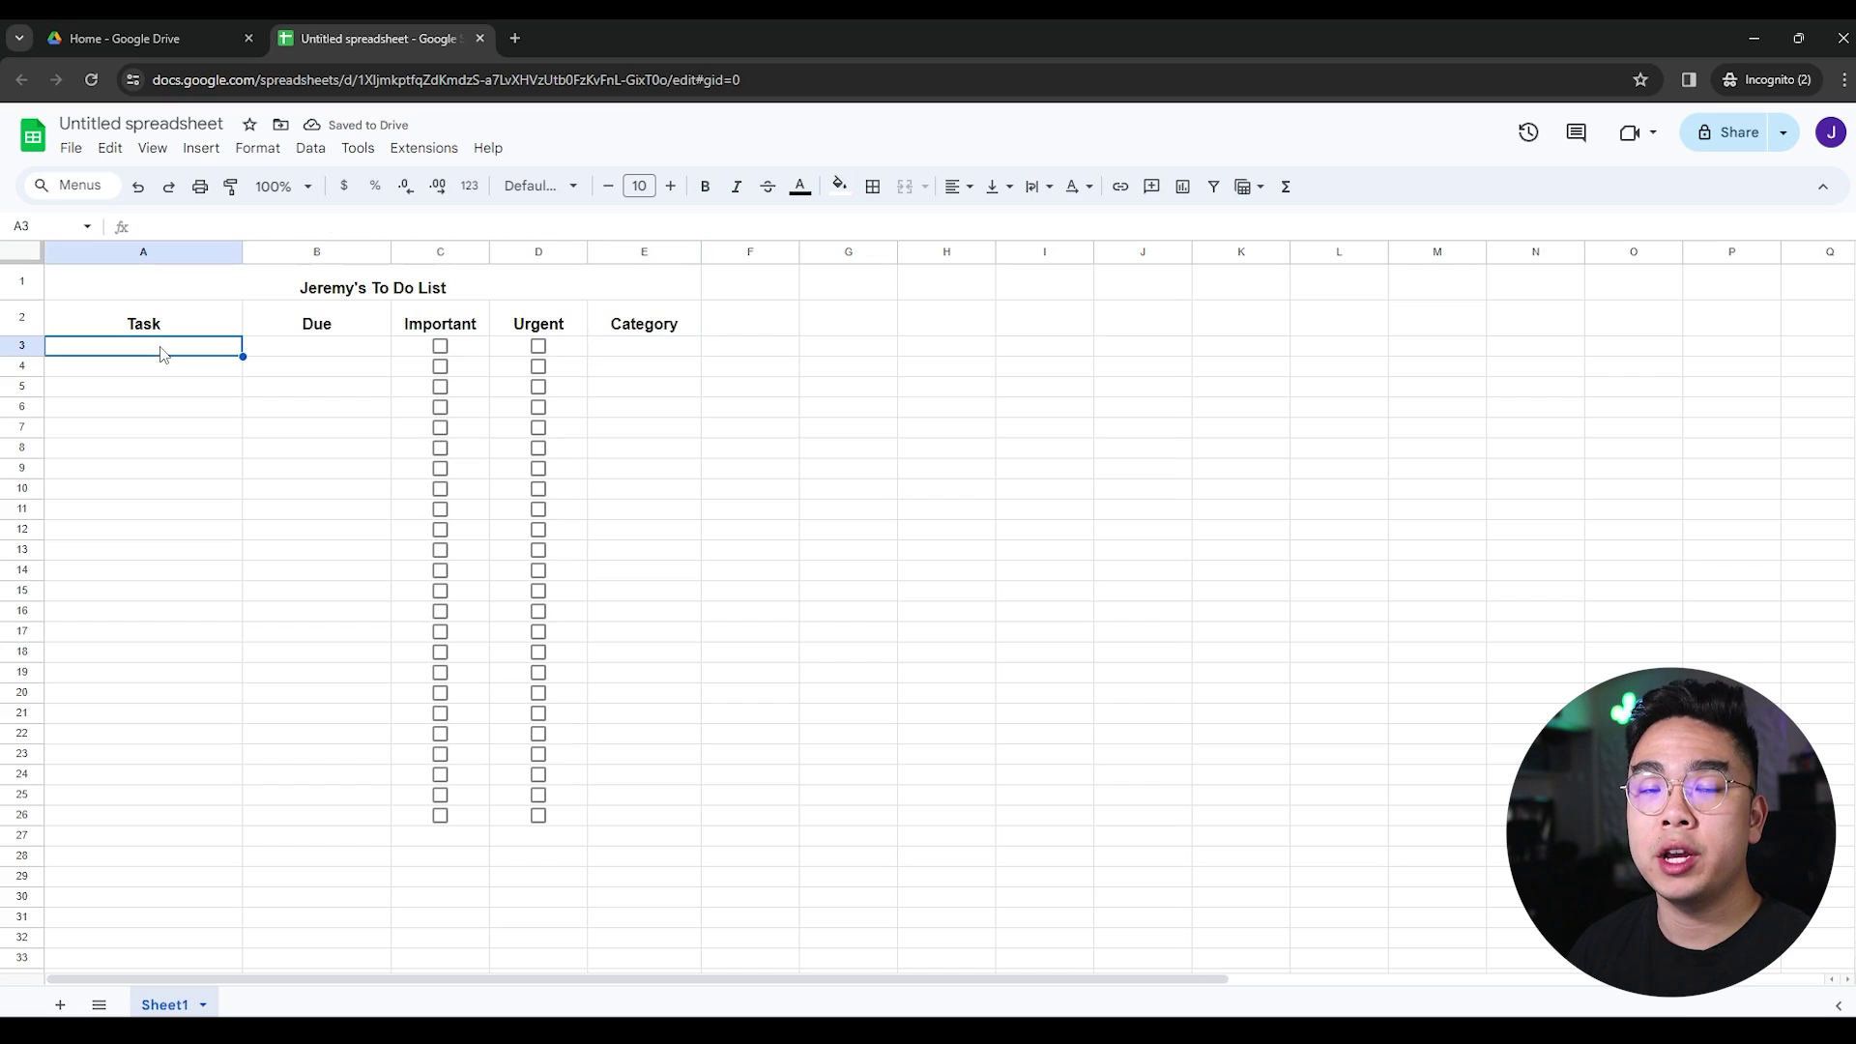
left_click(607, 351)
left_click(205, 354)
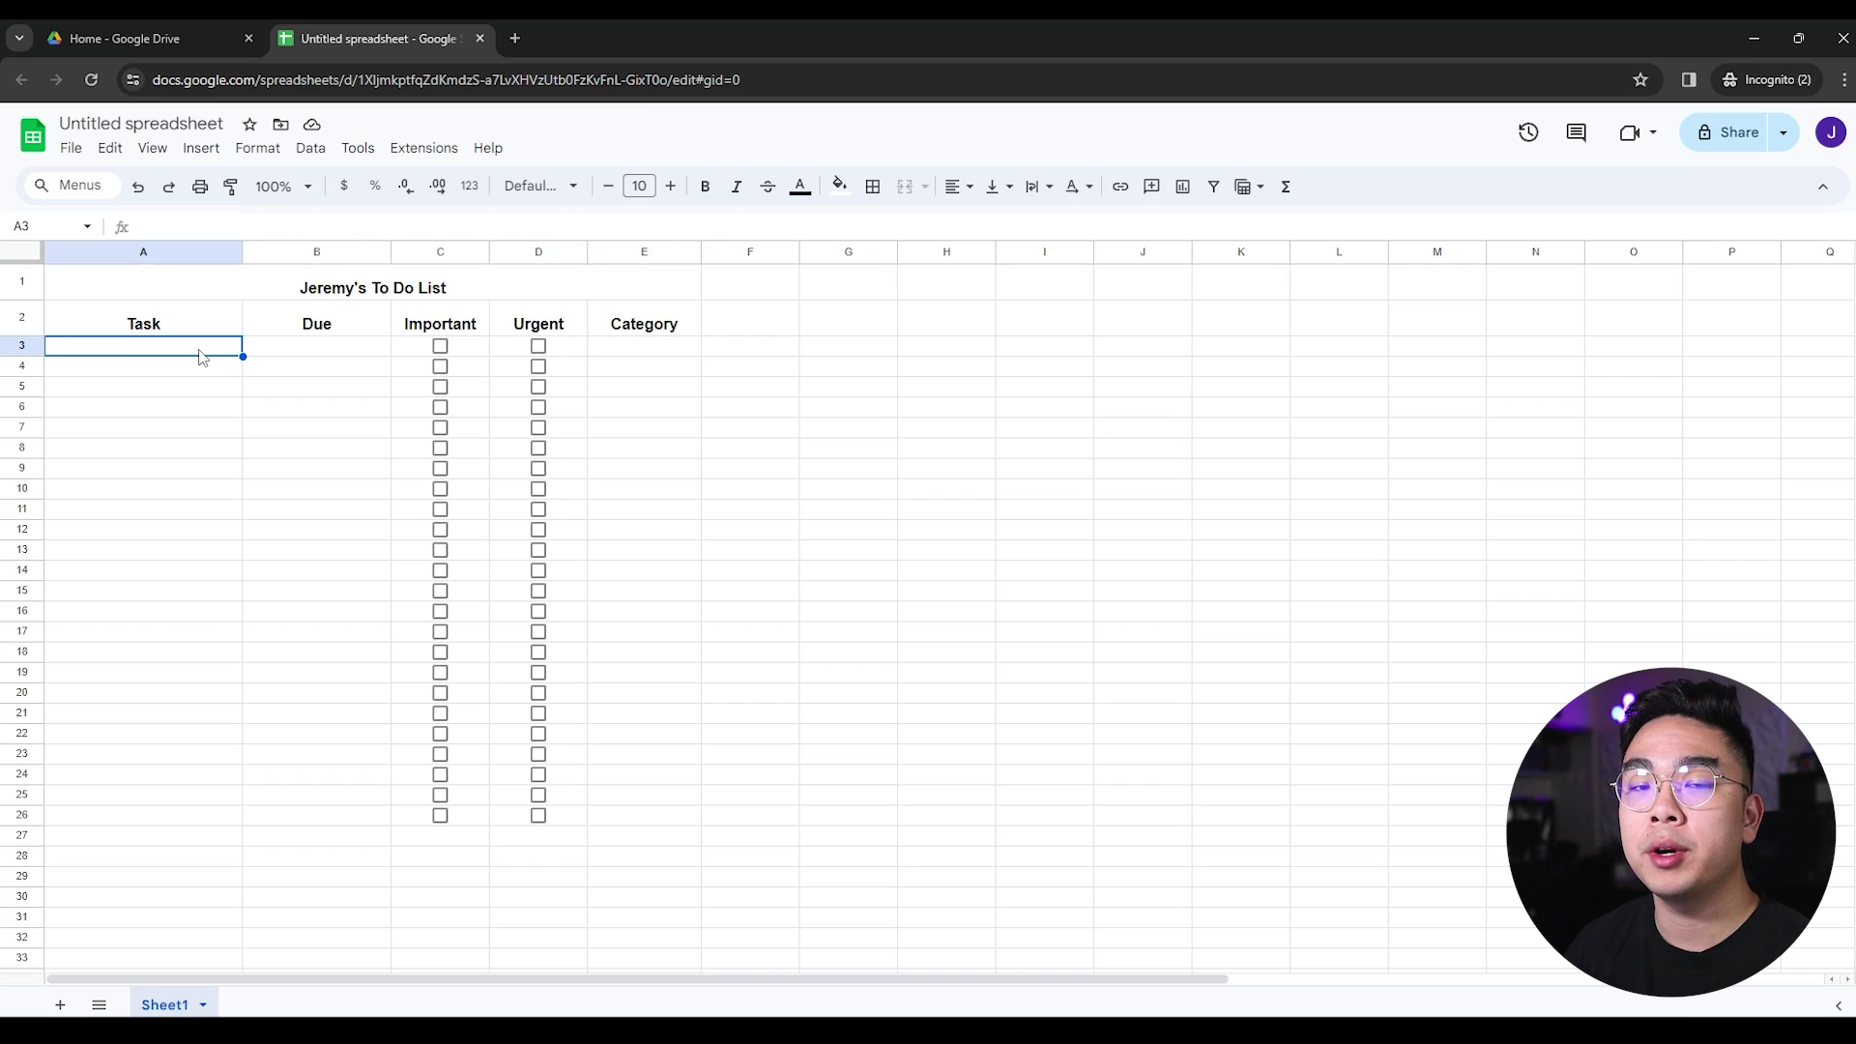
type("Sh")
key("BackSpace")
key("BackSpace")
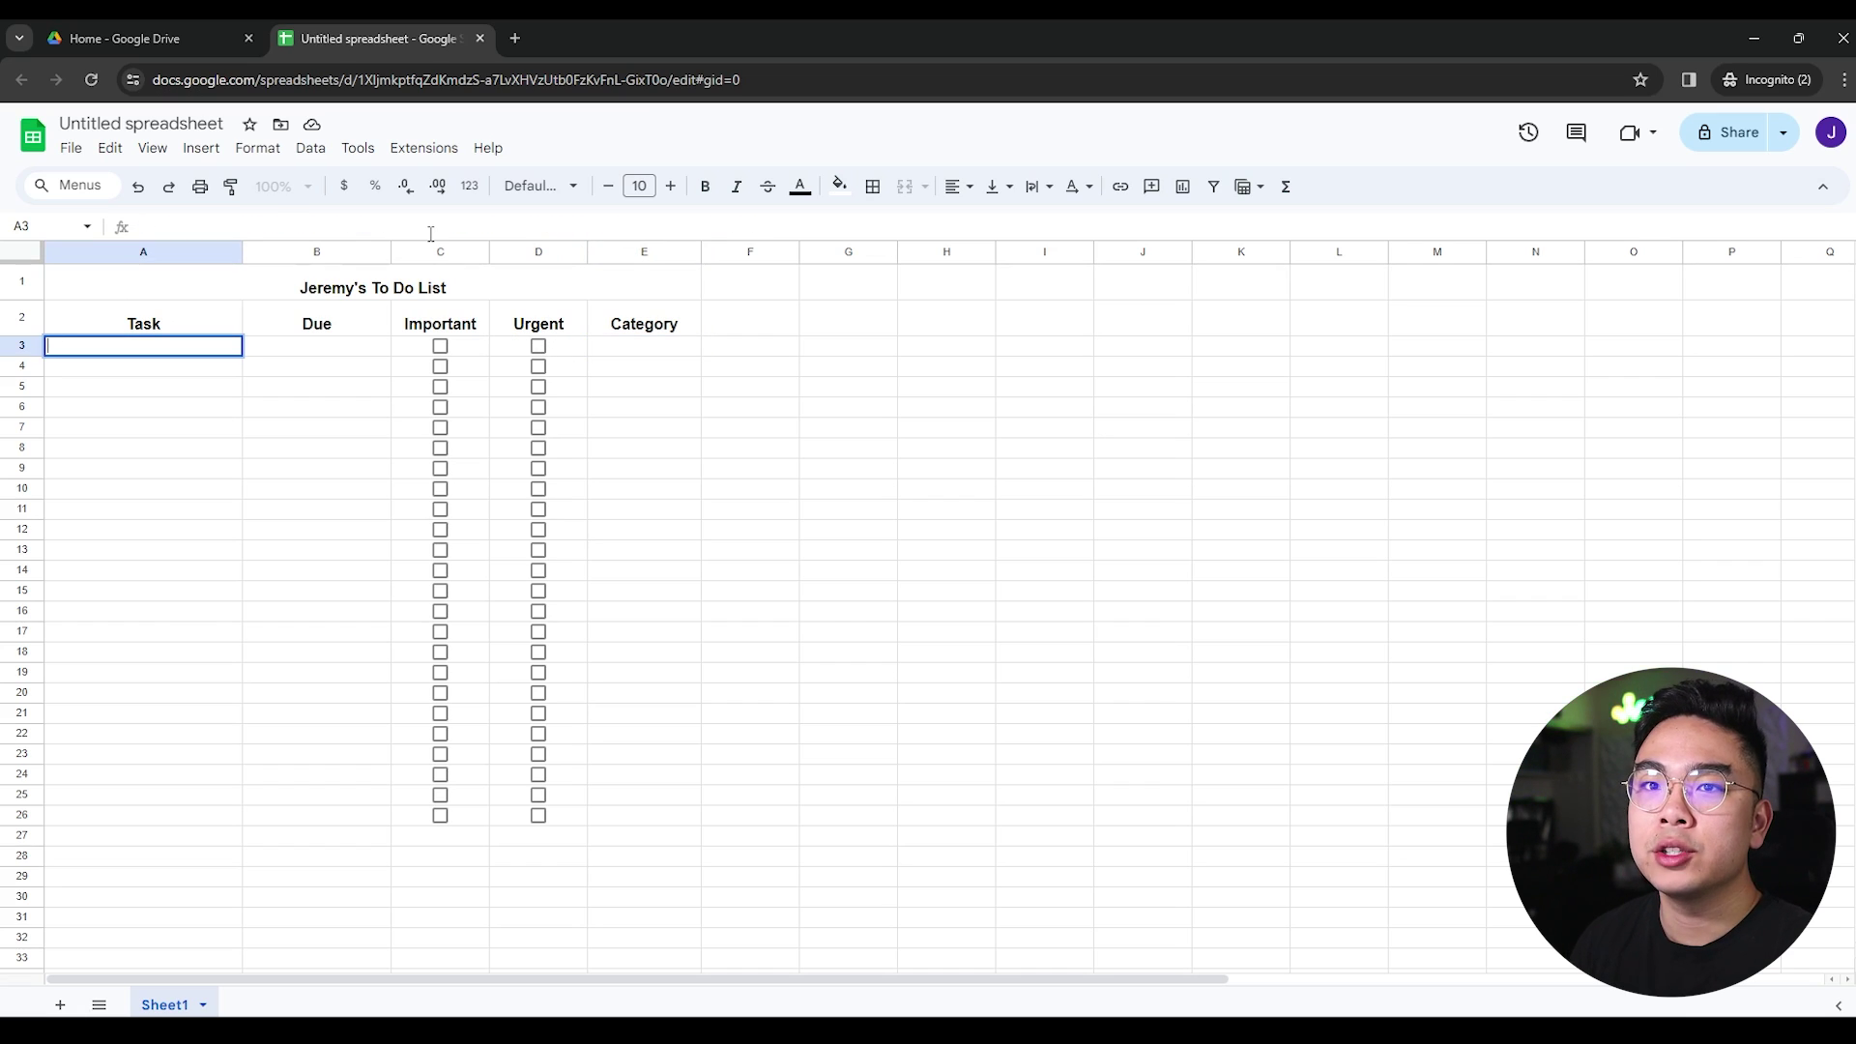
type("Shopping")
key("Return")
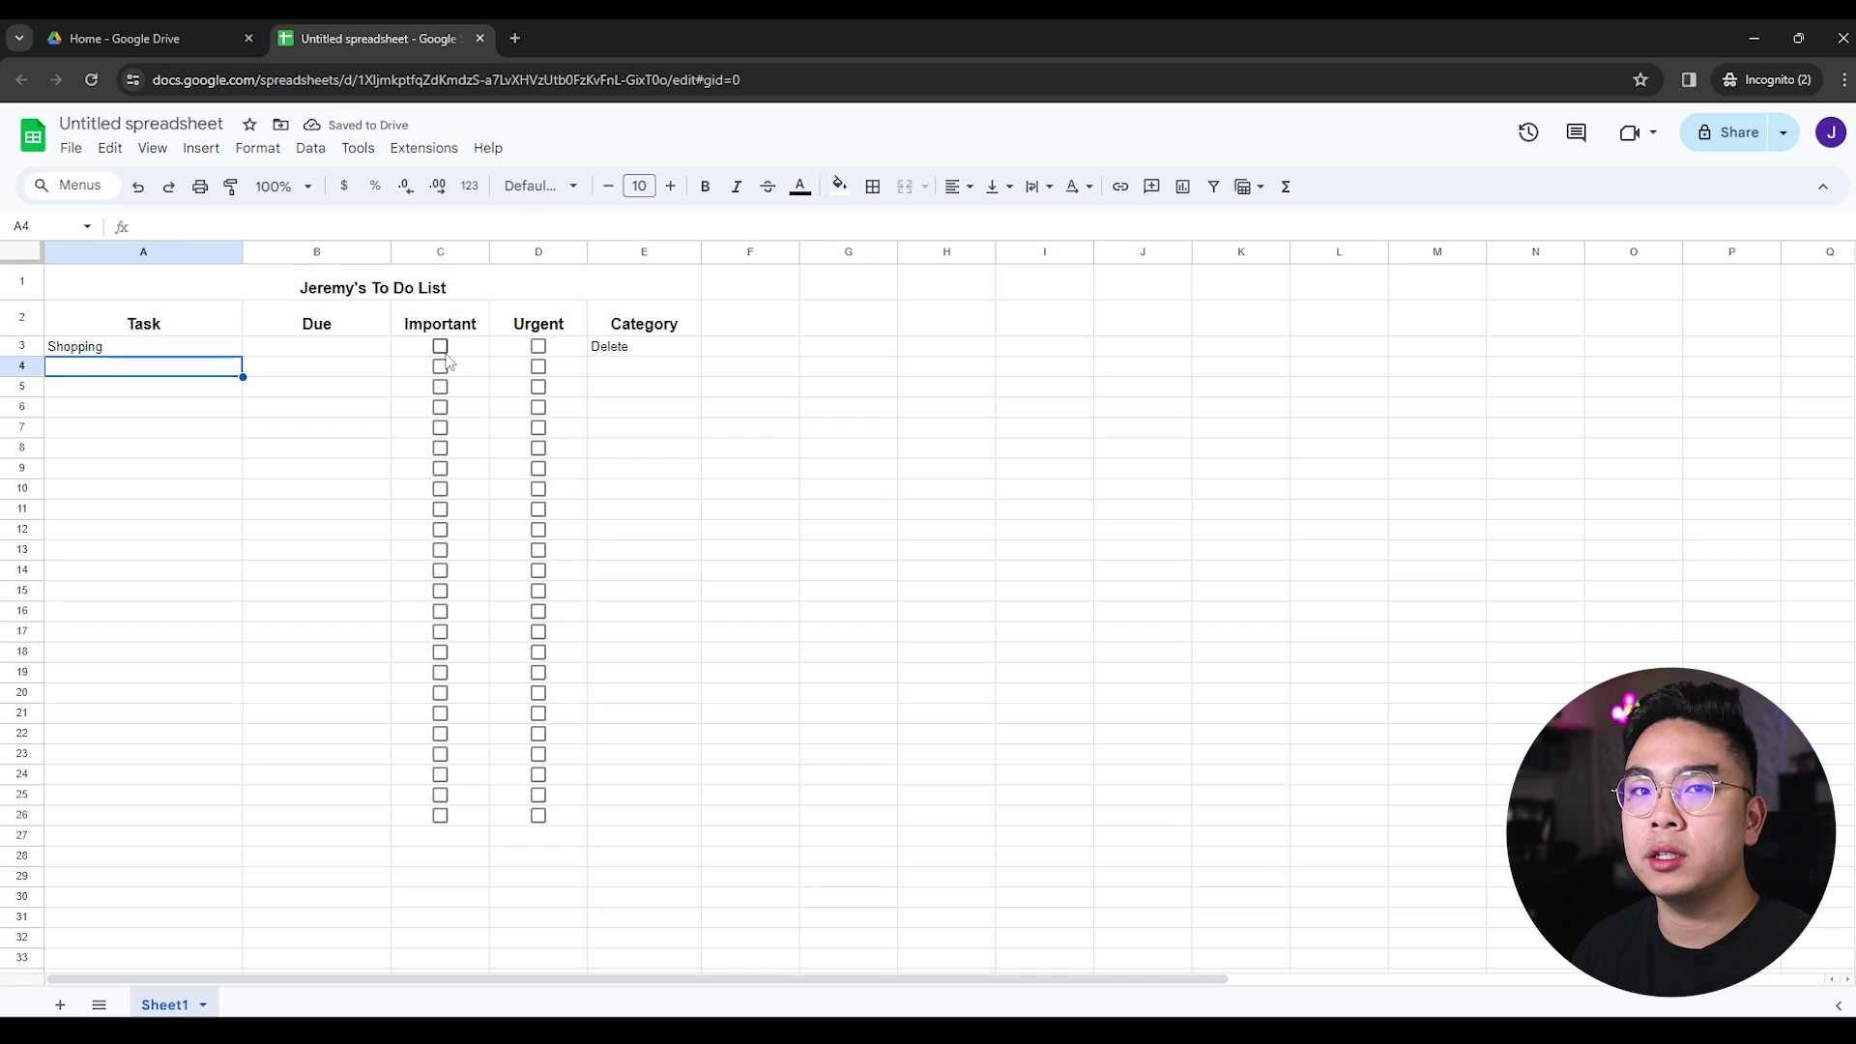
left_click(615, 352)
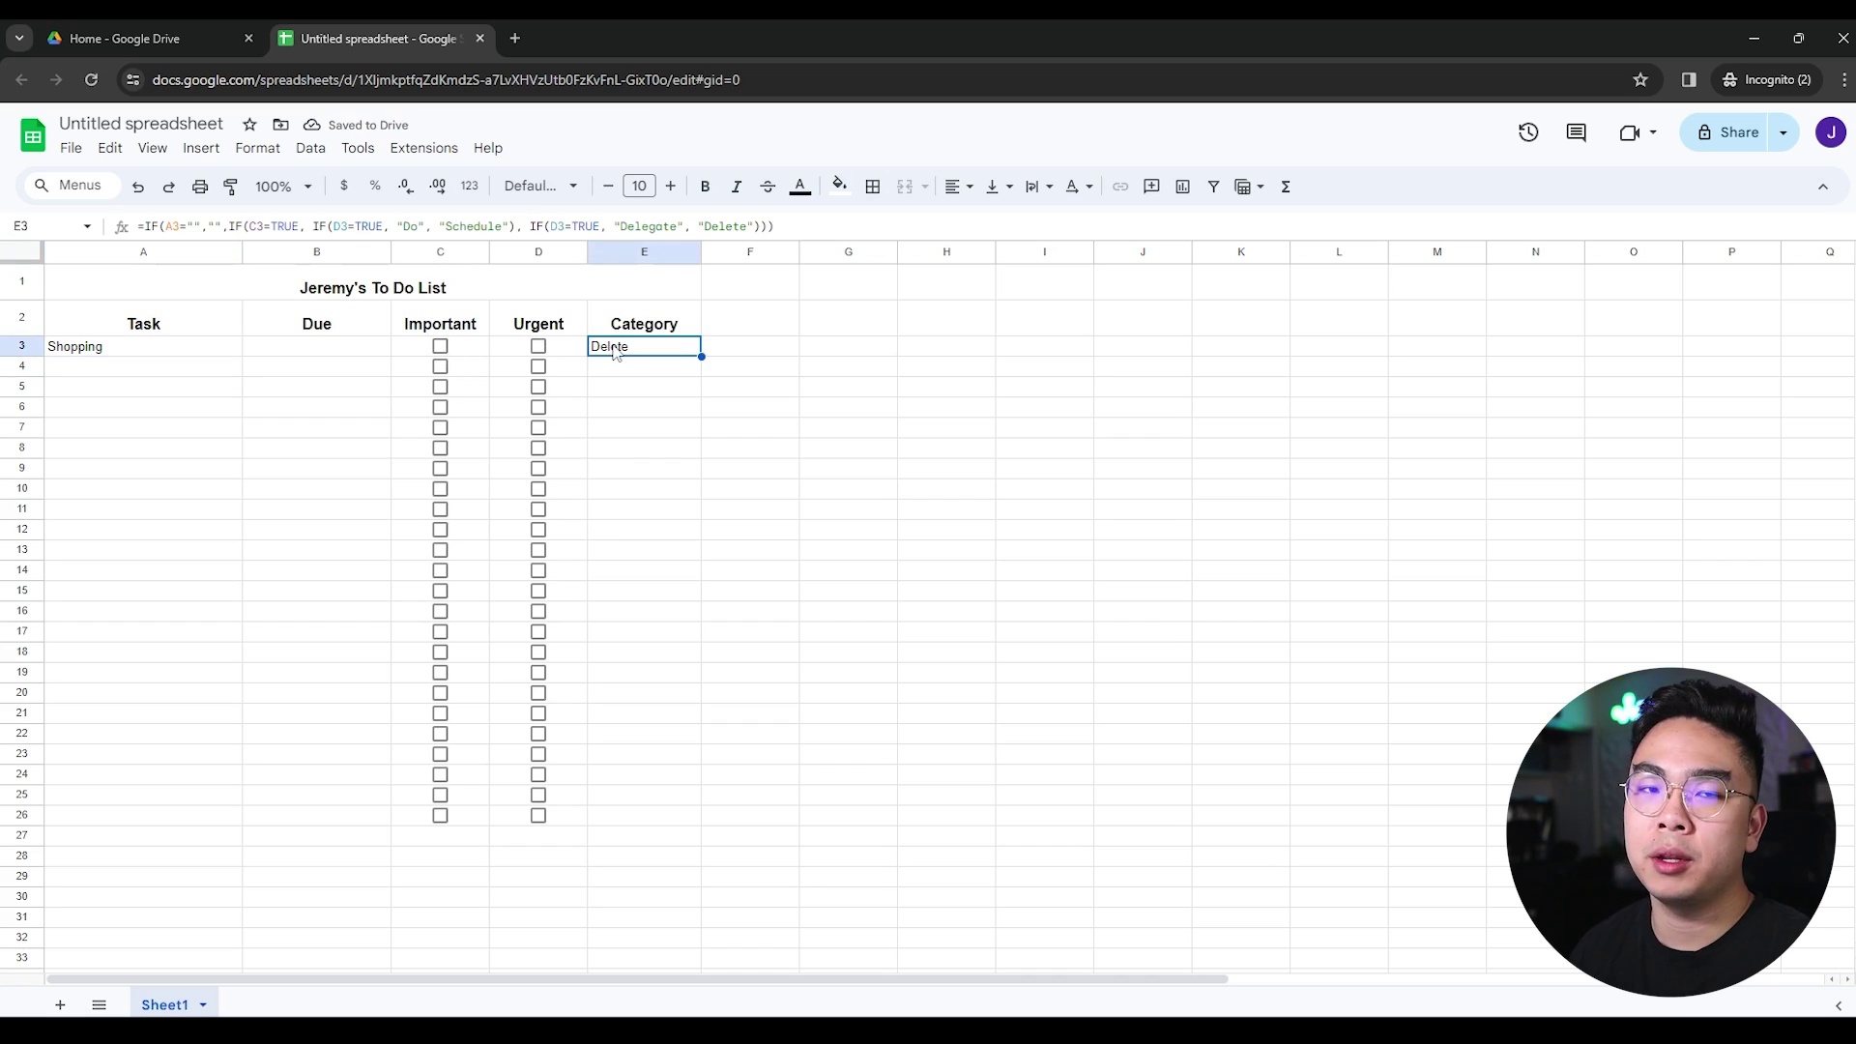
Test Assignment 1 with Important and Urgent ticked giving Do, then undo the sample entries
left_click(161, 349)
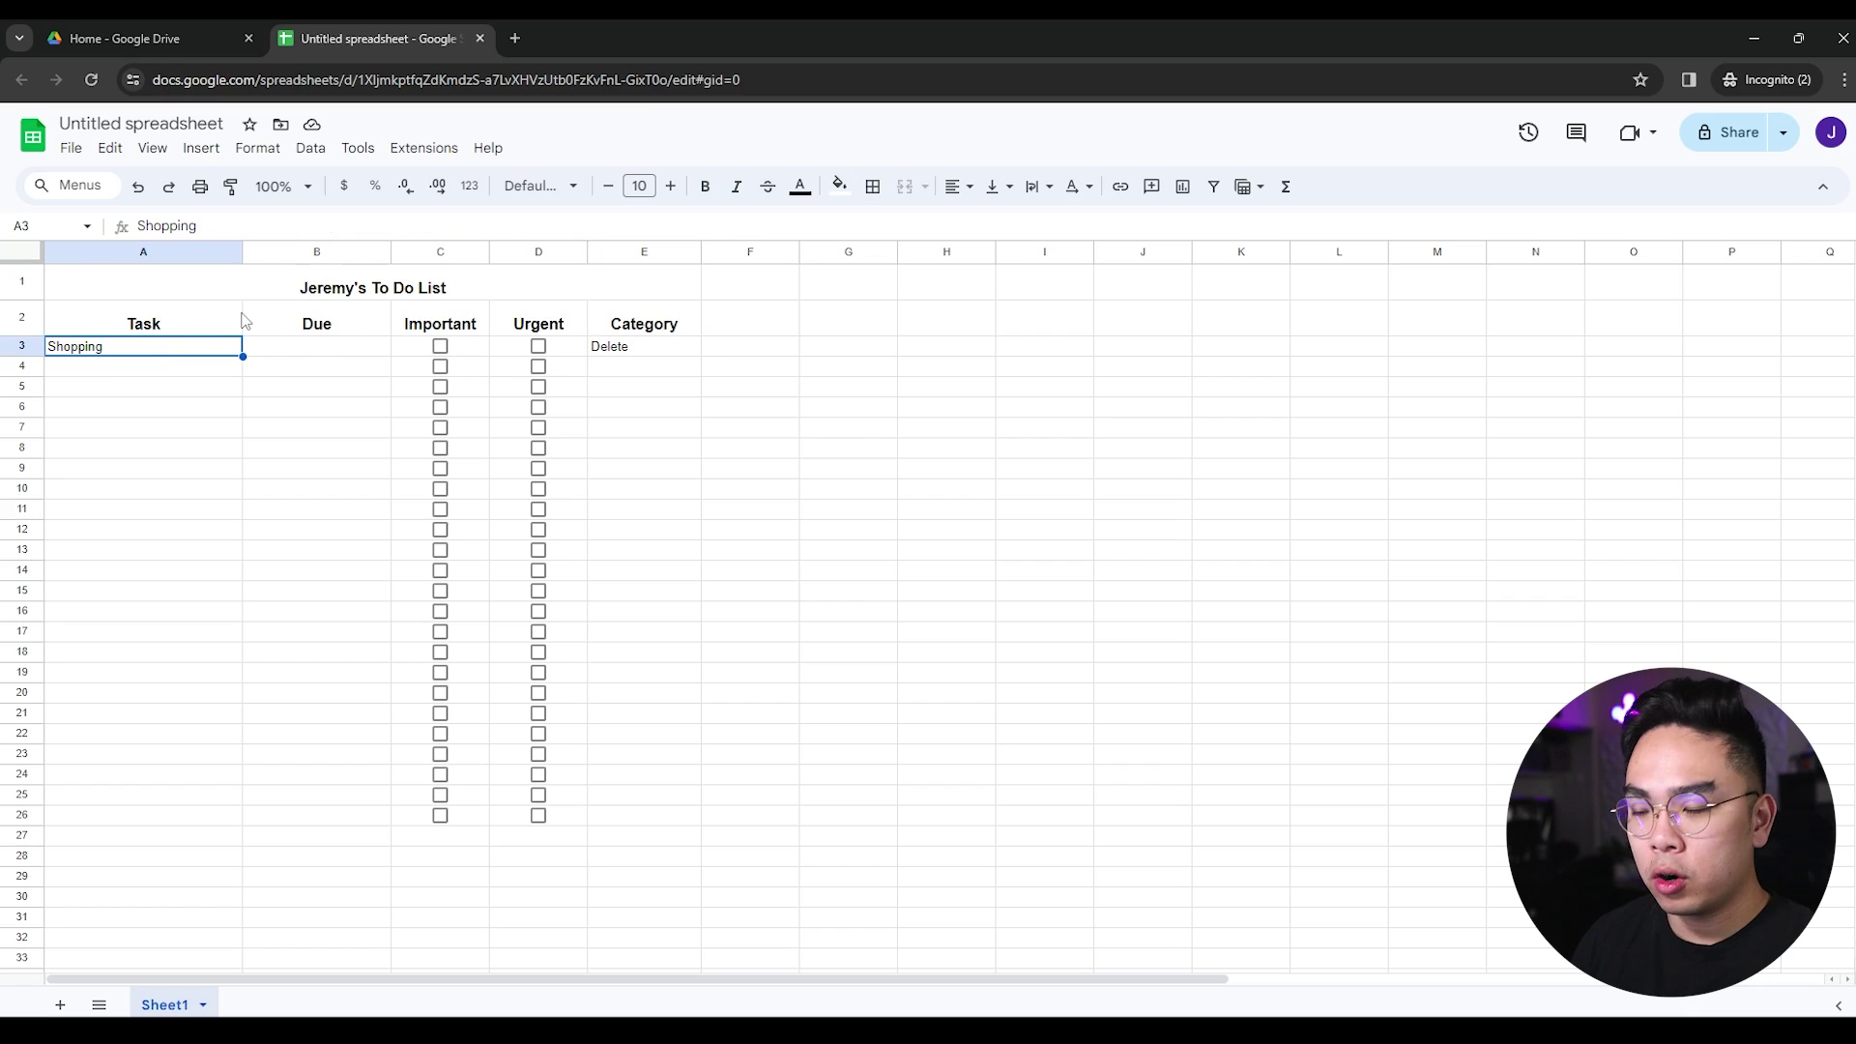
type("Assignment 1")
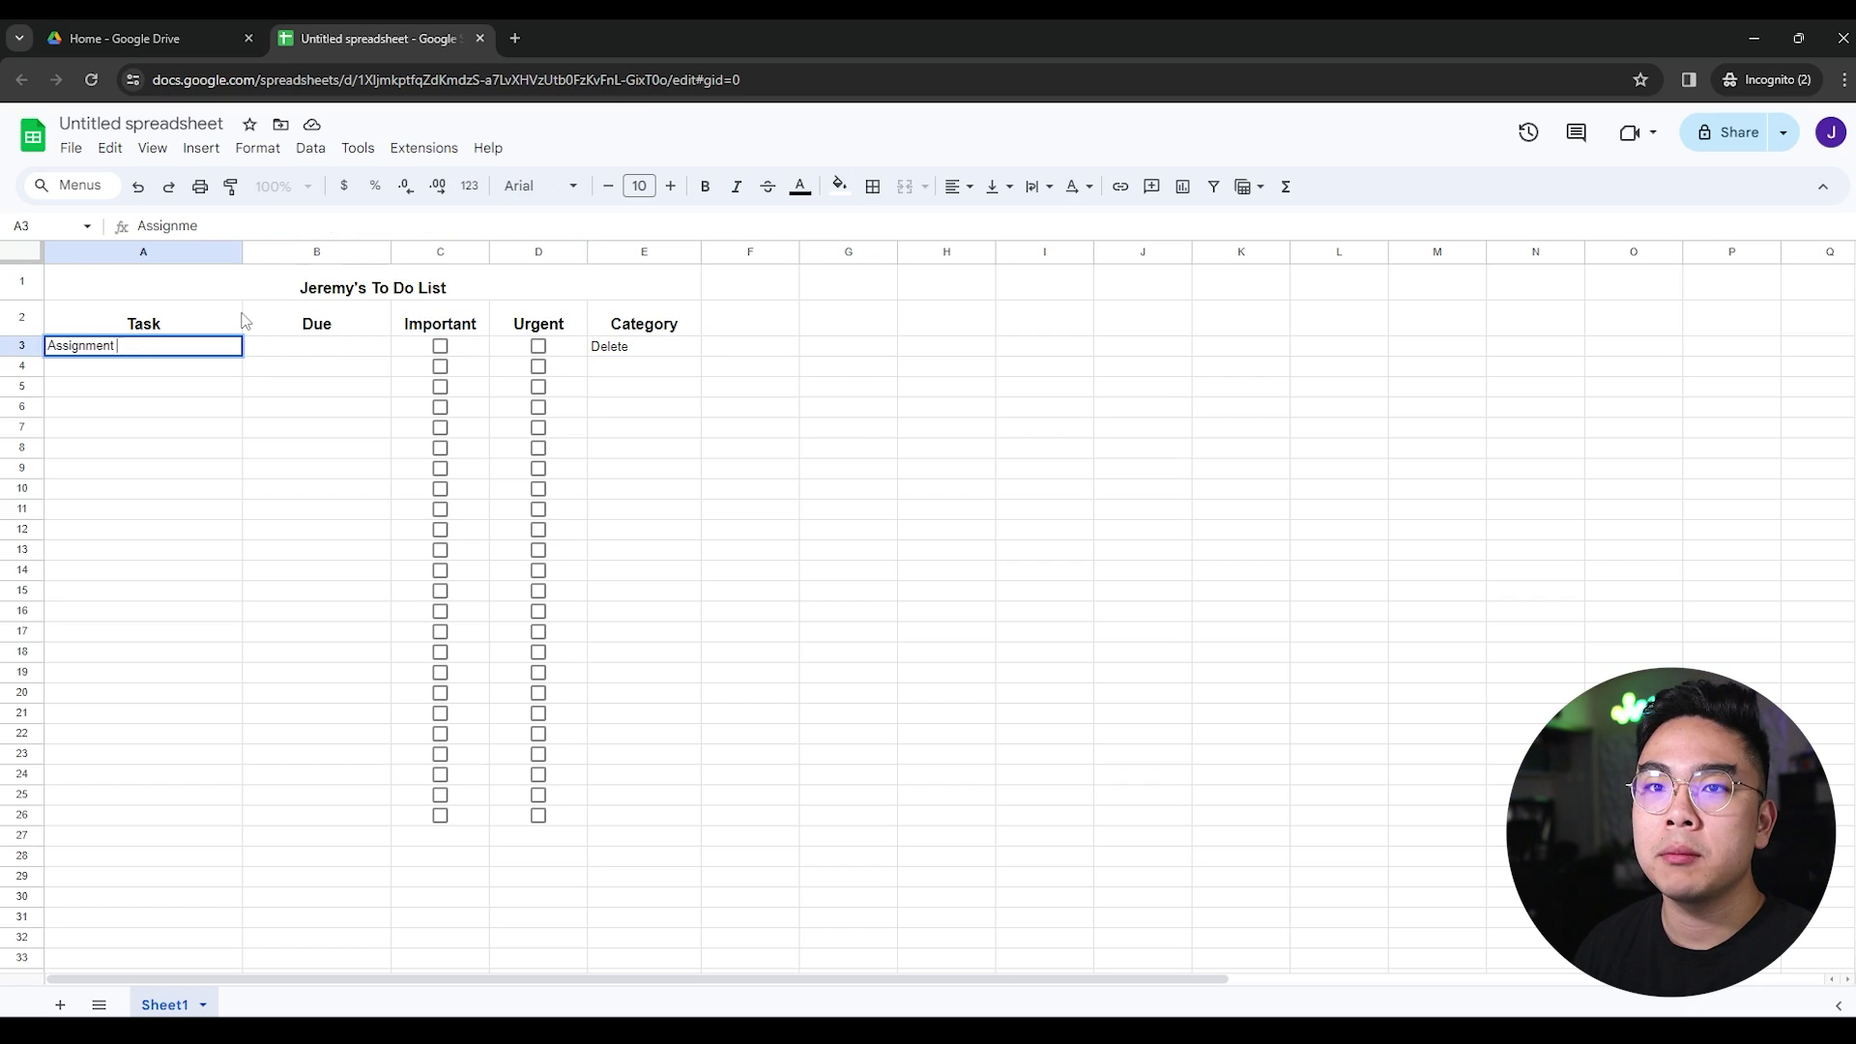
key("Return")
left_click(441, 346)
left_click(538, 346)
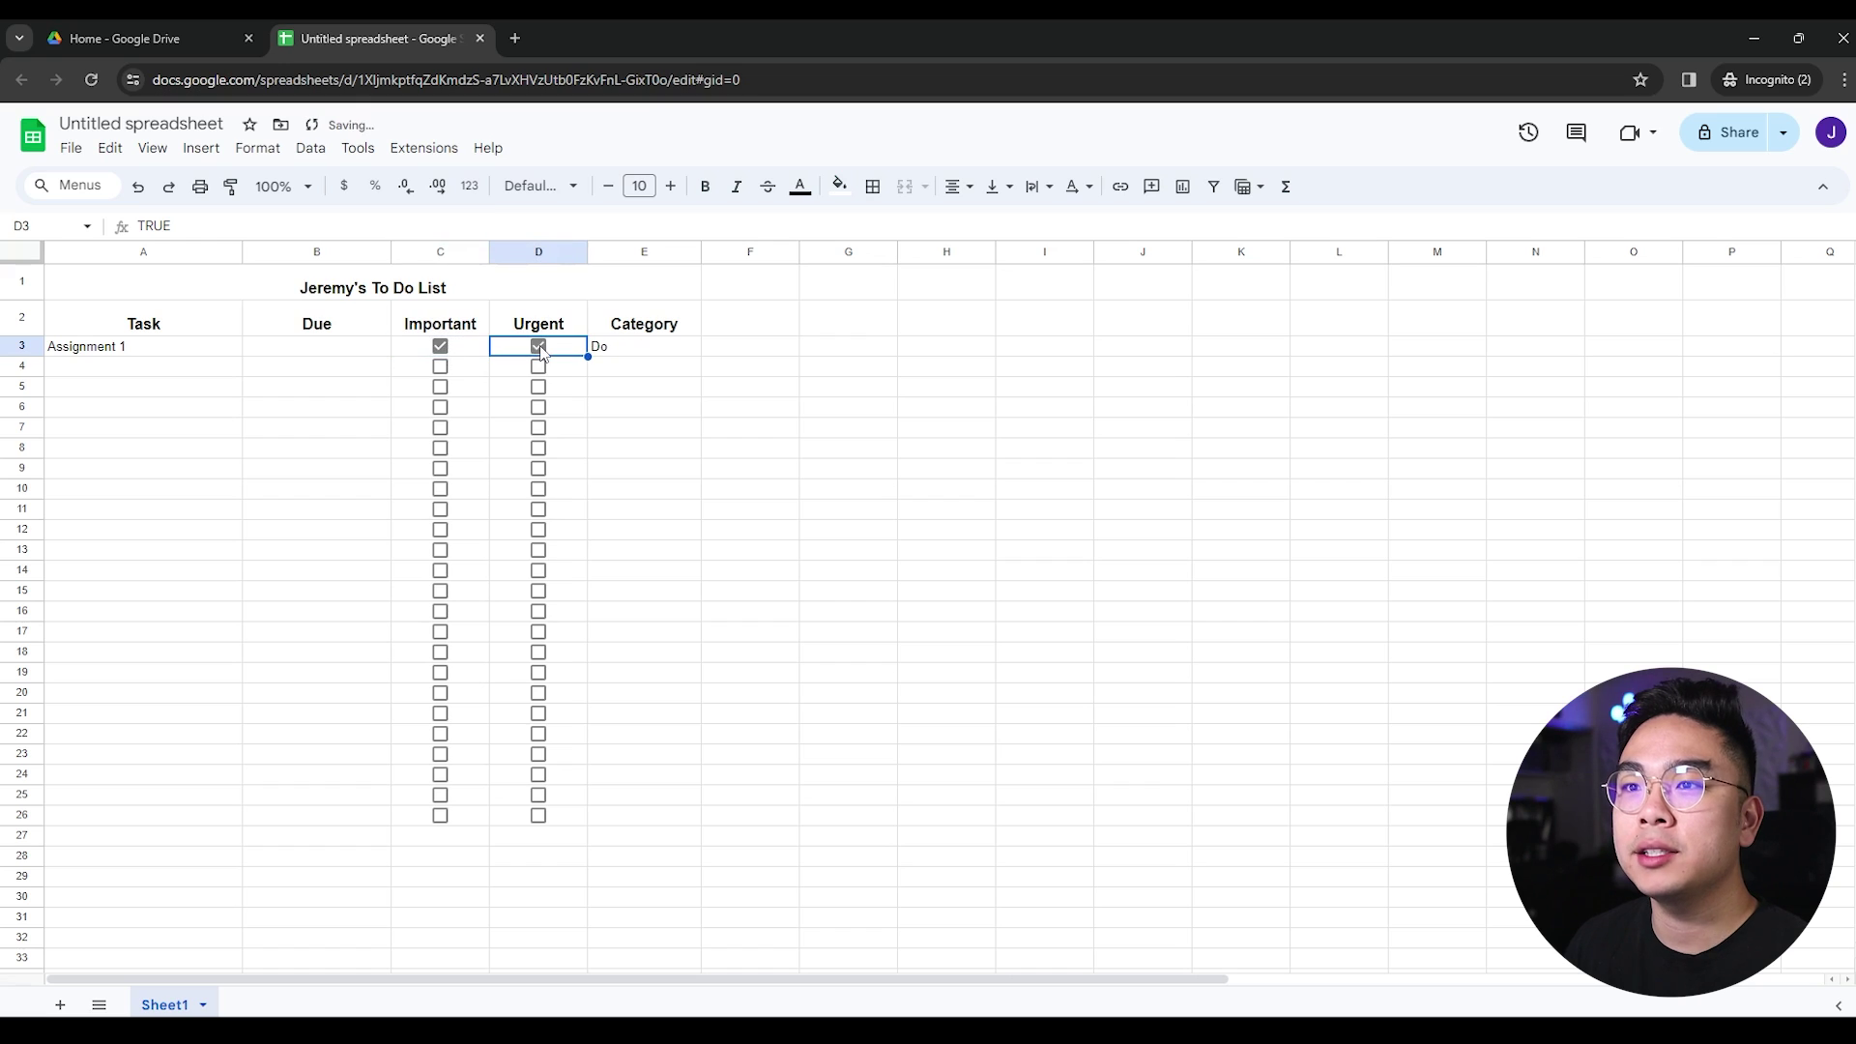
left_click(642, 354)
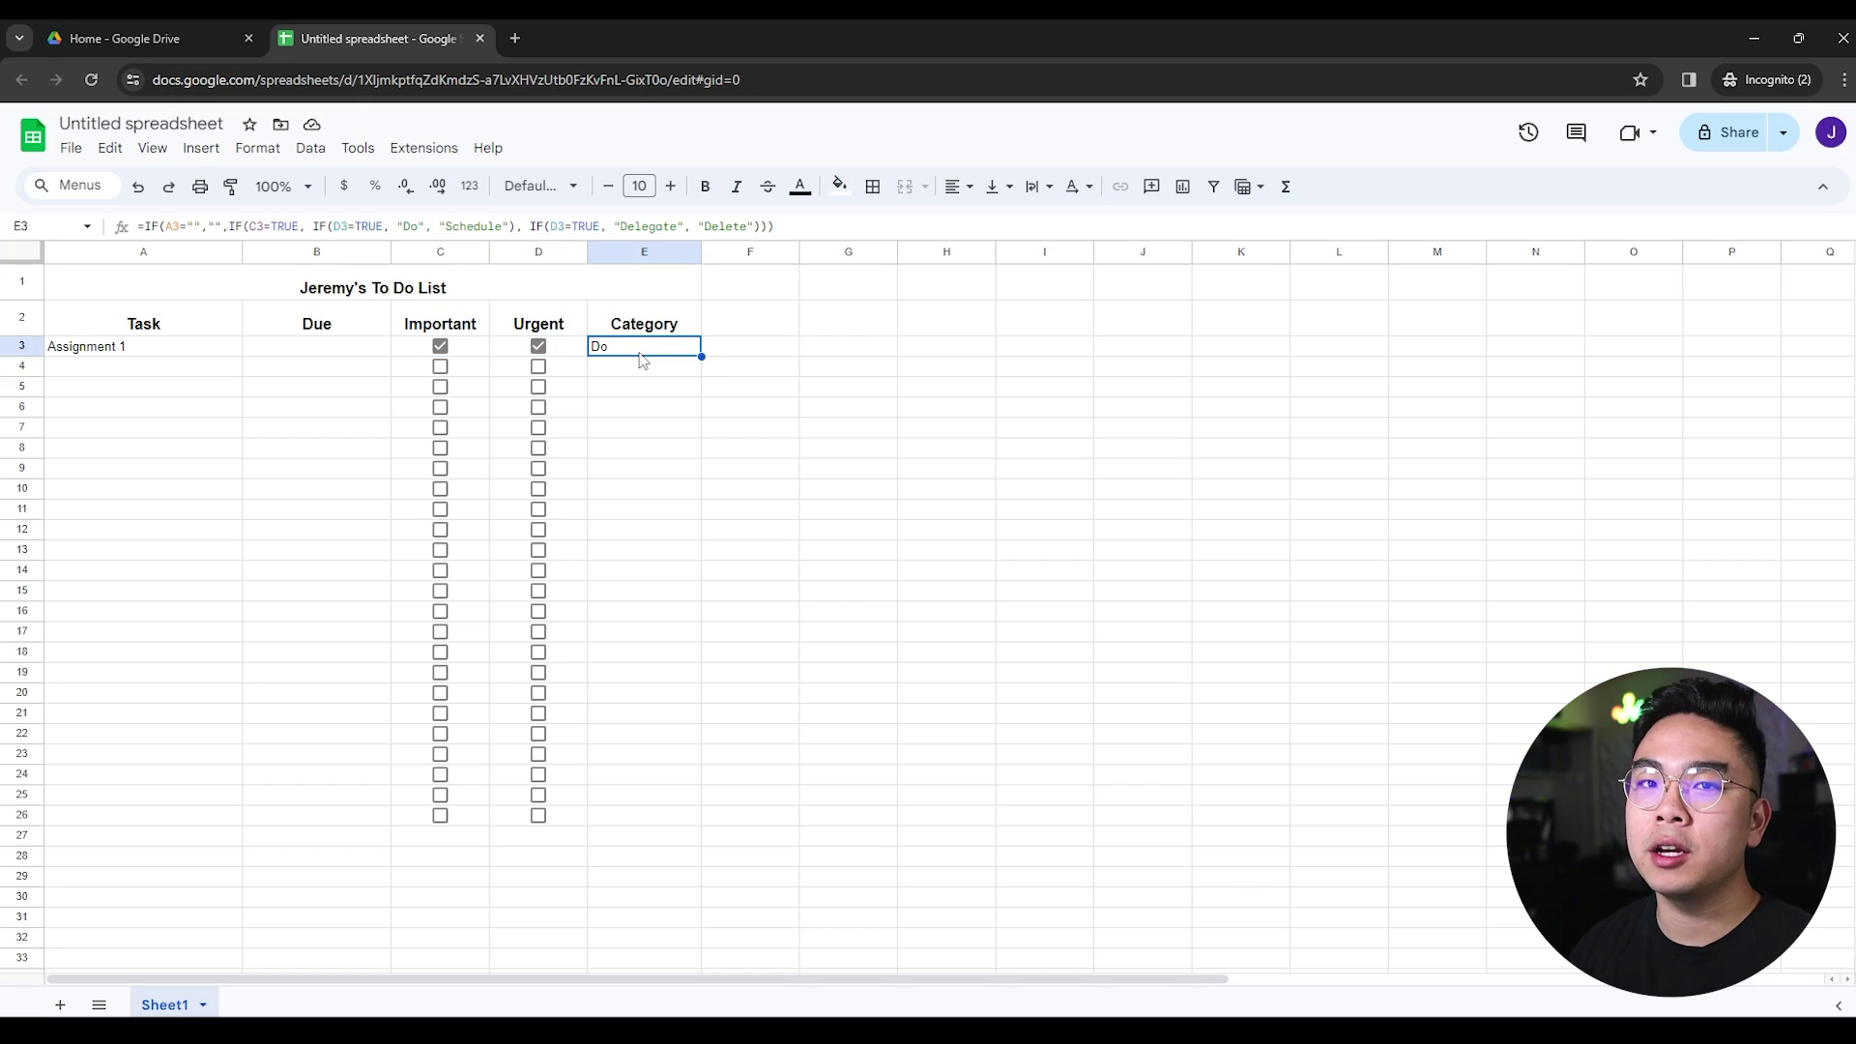
key("ctrl+z")
key("ctrl+z")
key("ctrl+z")
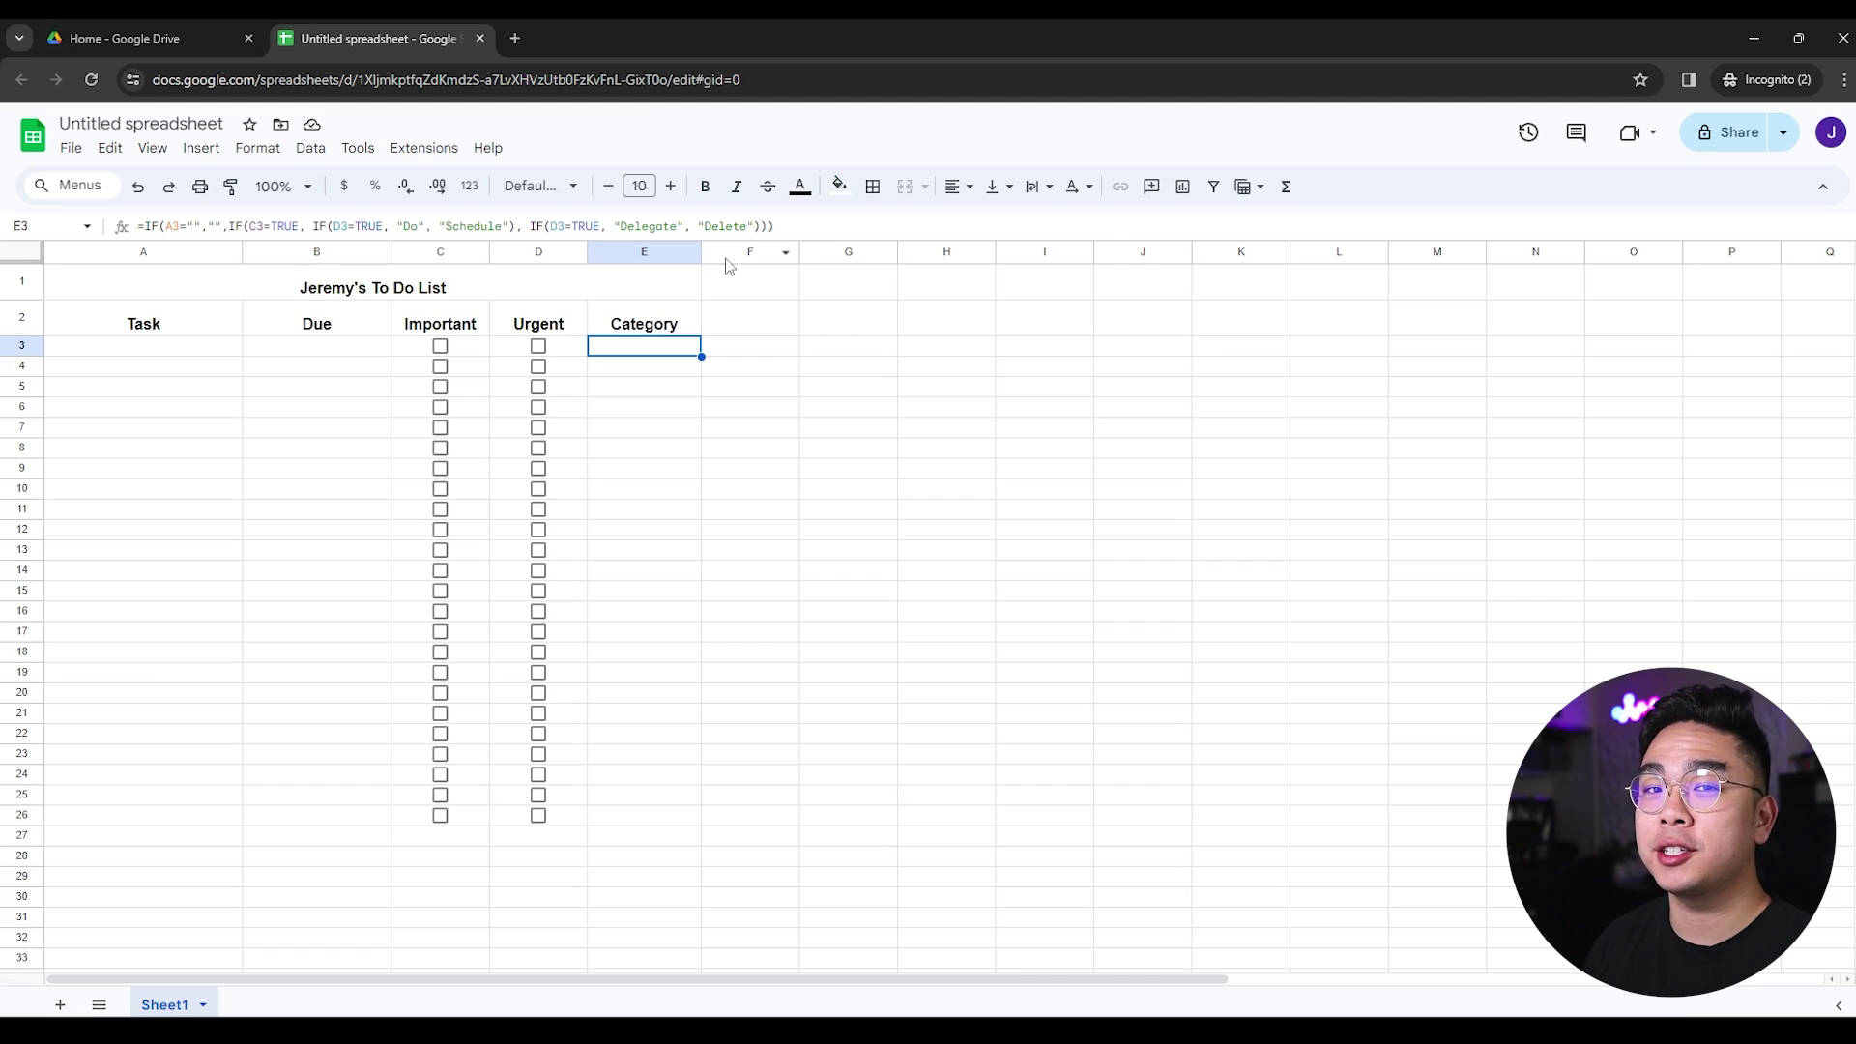
key("Down")
key("Down")
key("Down")
key("Down")
key("Down")
key("Down")
key("Down")
key("Down")
key("Down")
key("Down")
key("Down")
key("Down")
key("Down")
key("Down")
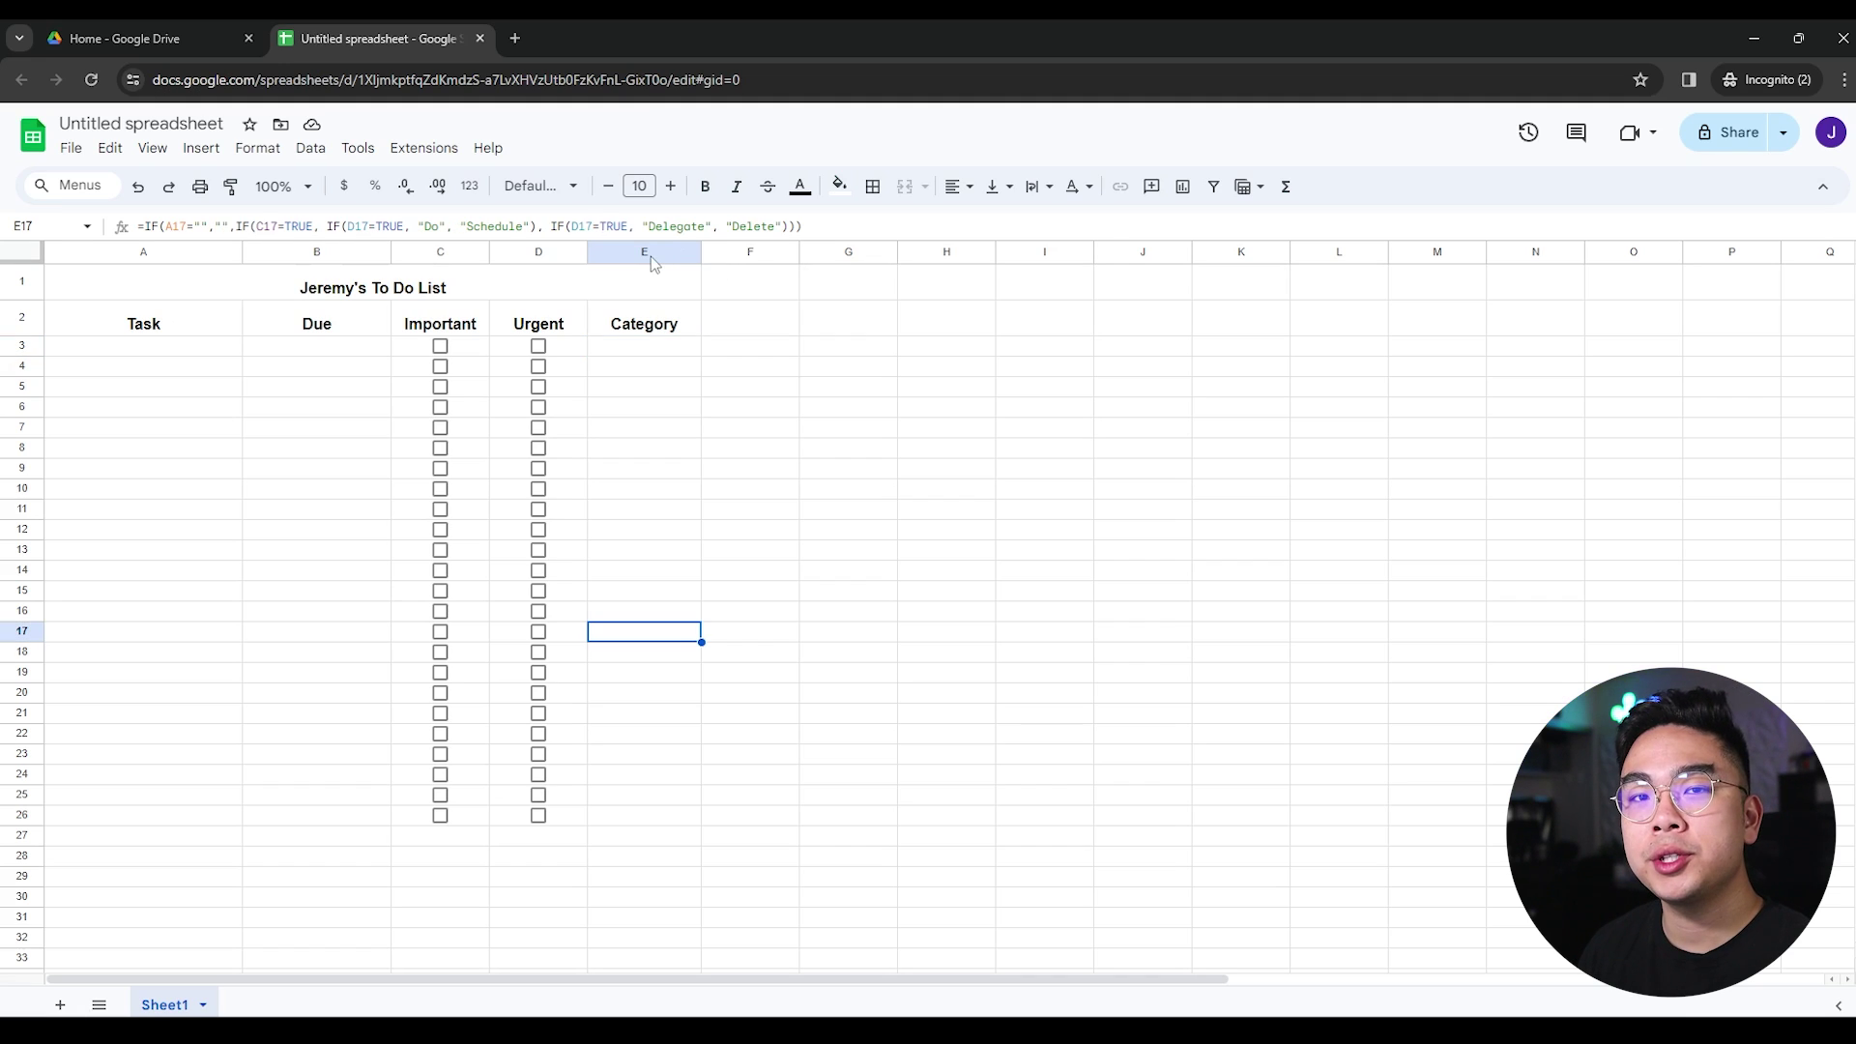
left_click(650, 254)
Add a column E rule: Text contains 'Delete' gets a light red fill, default text colour
right_click(647, 250)
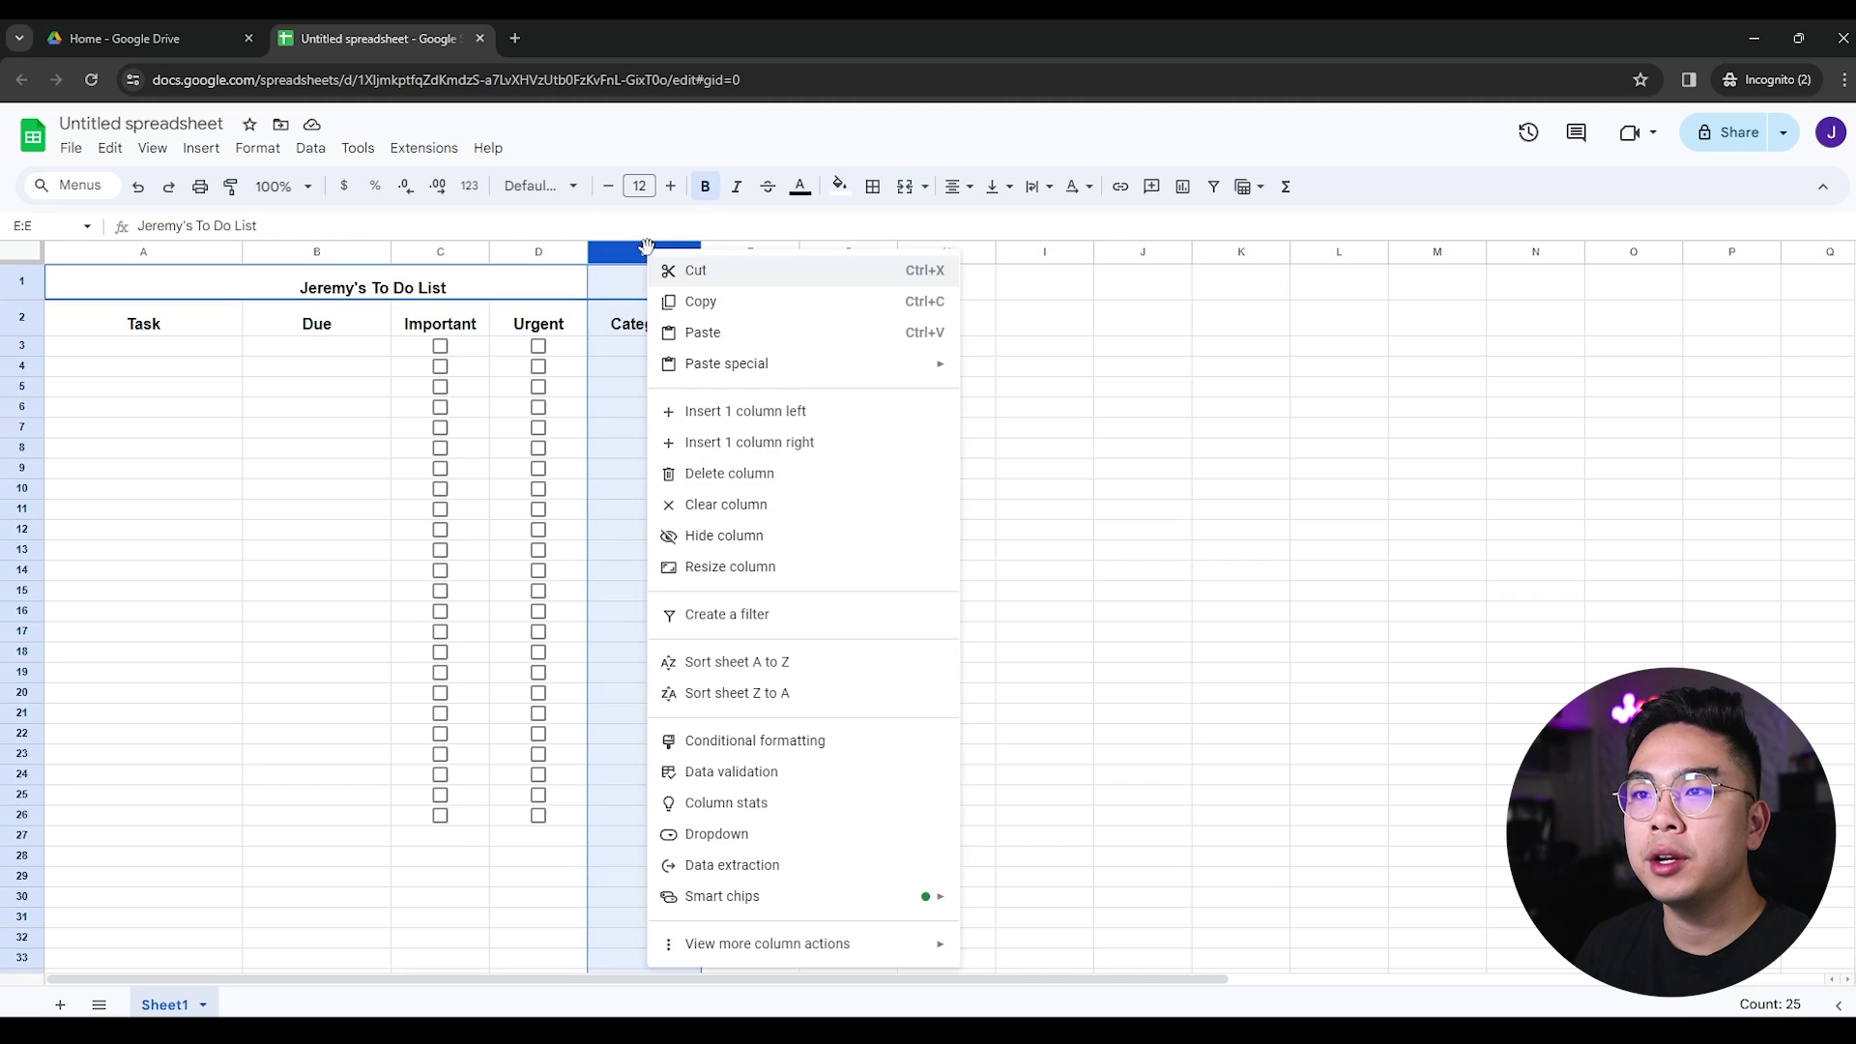
left_click(858, 755)
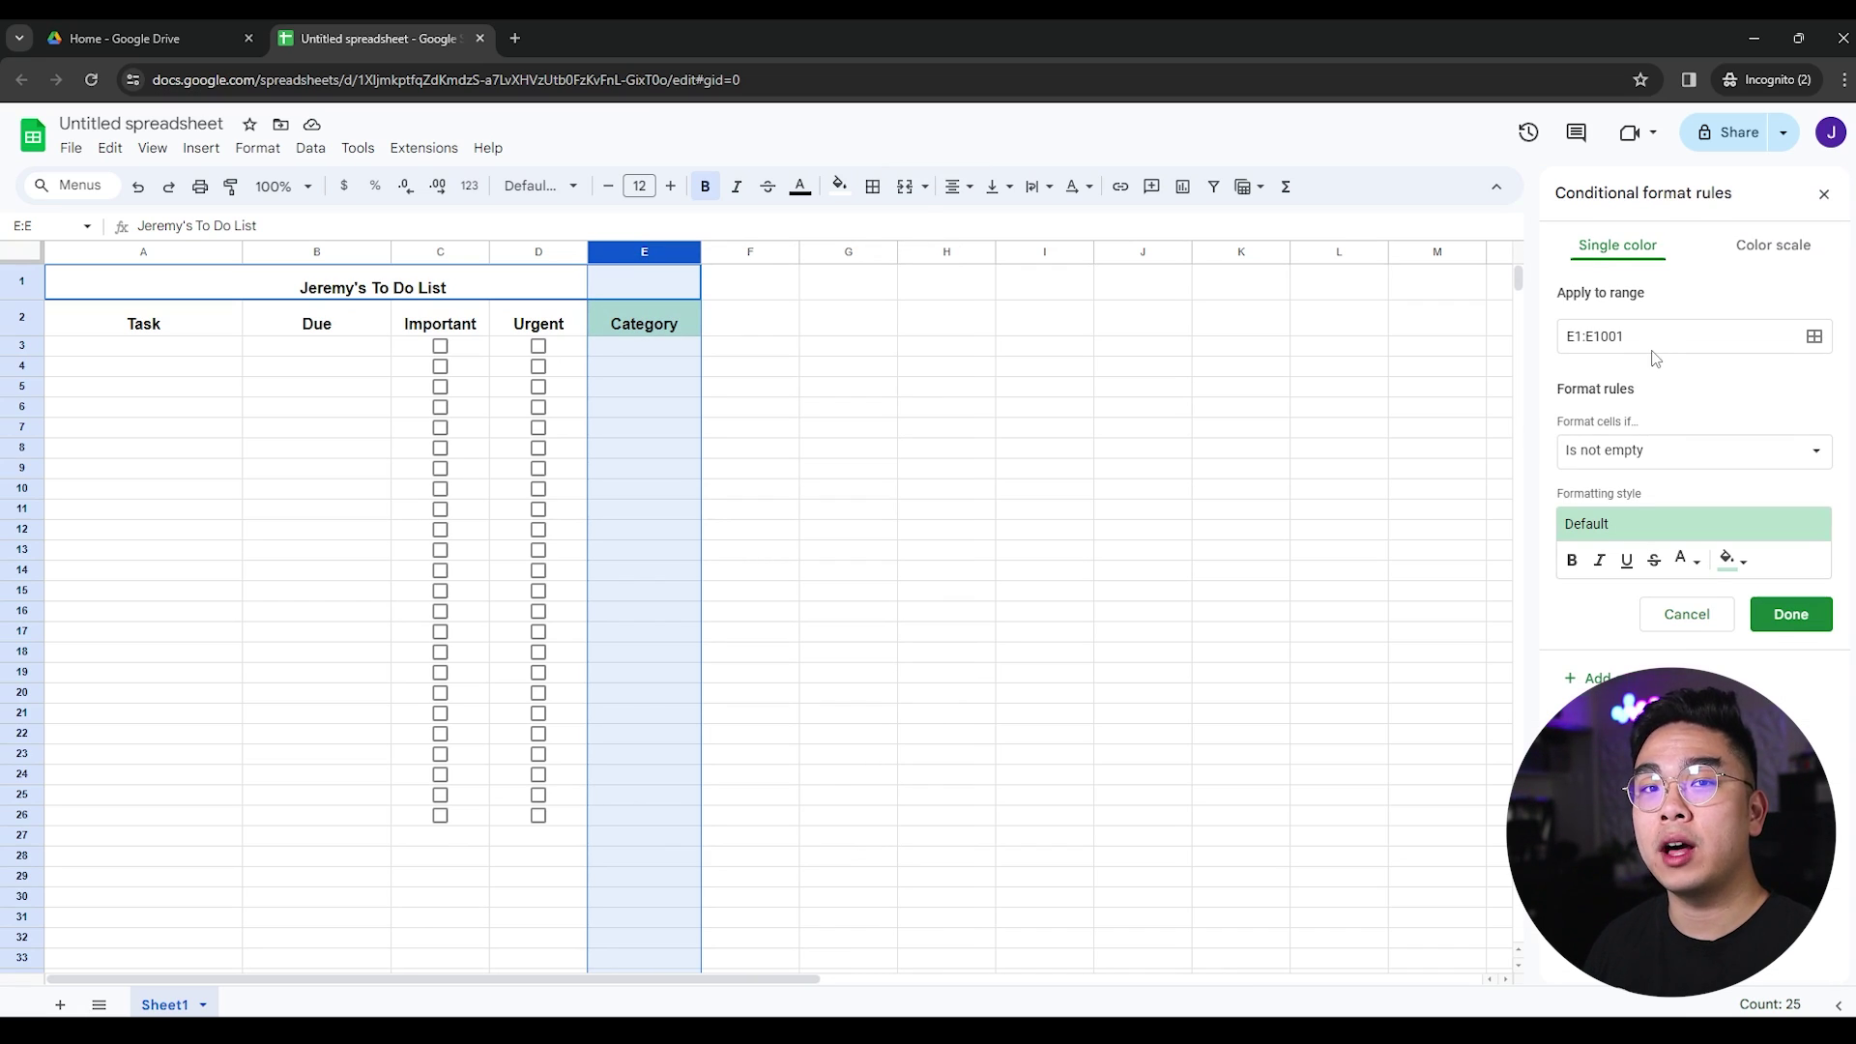
left_click(1654, 452)
left_click(1666, 479)
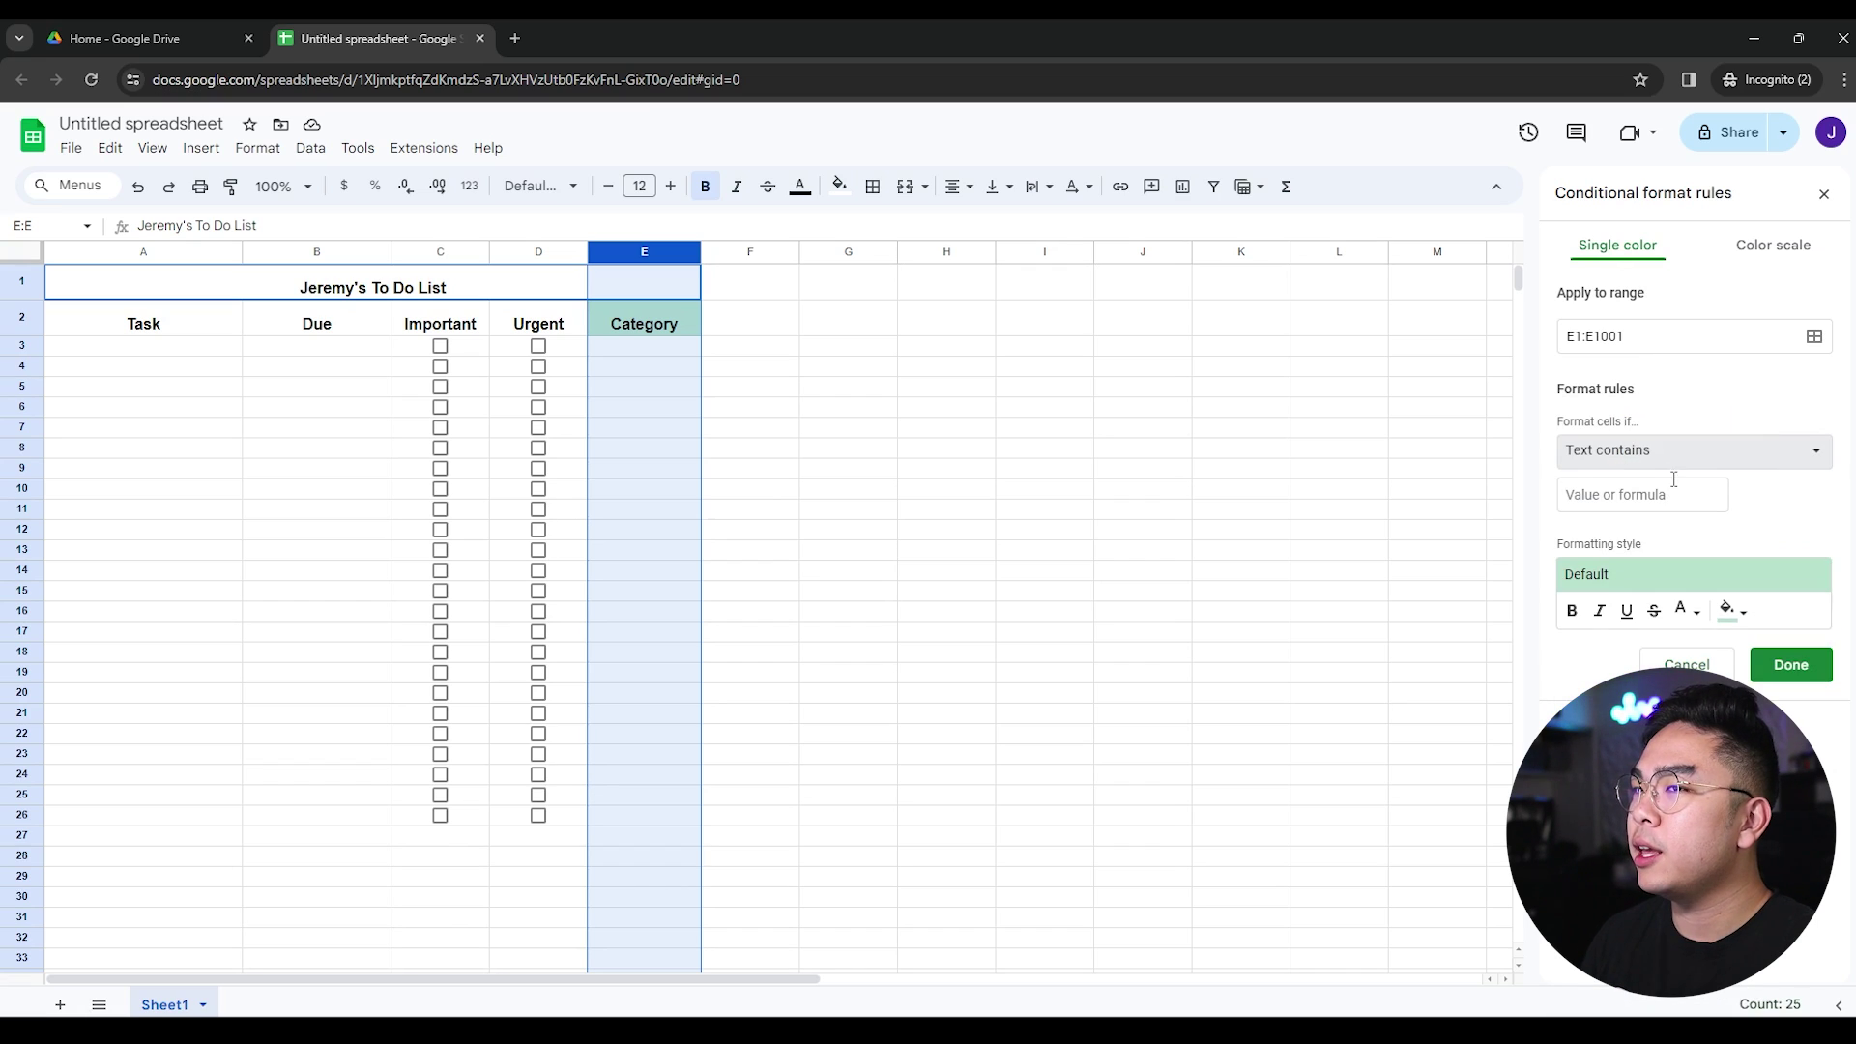
left_click(1669, 483)
type("D")
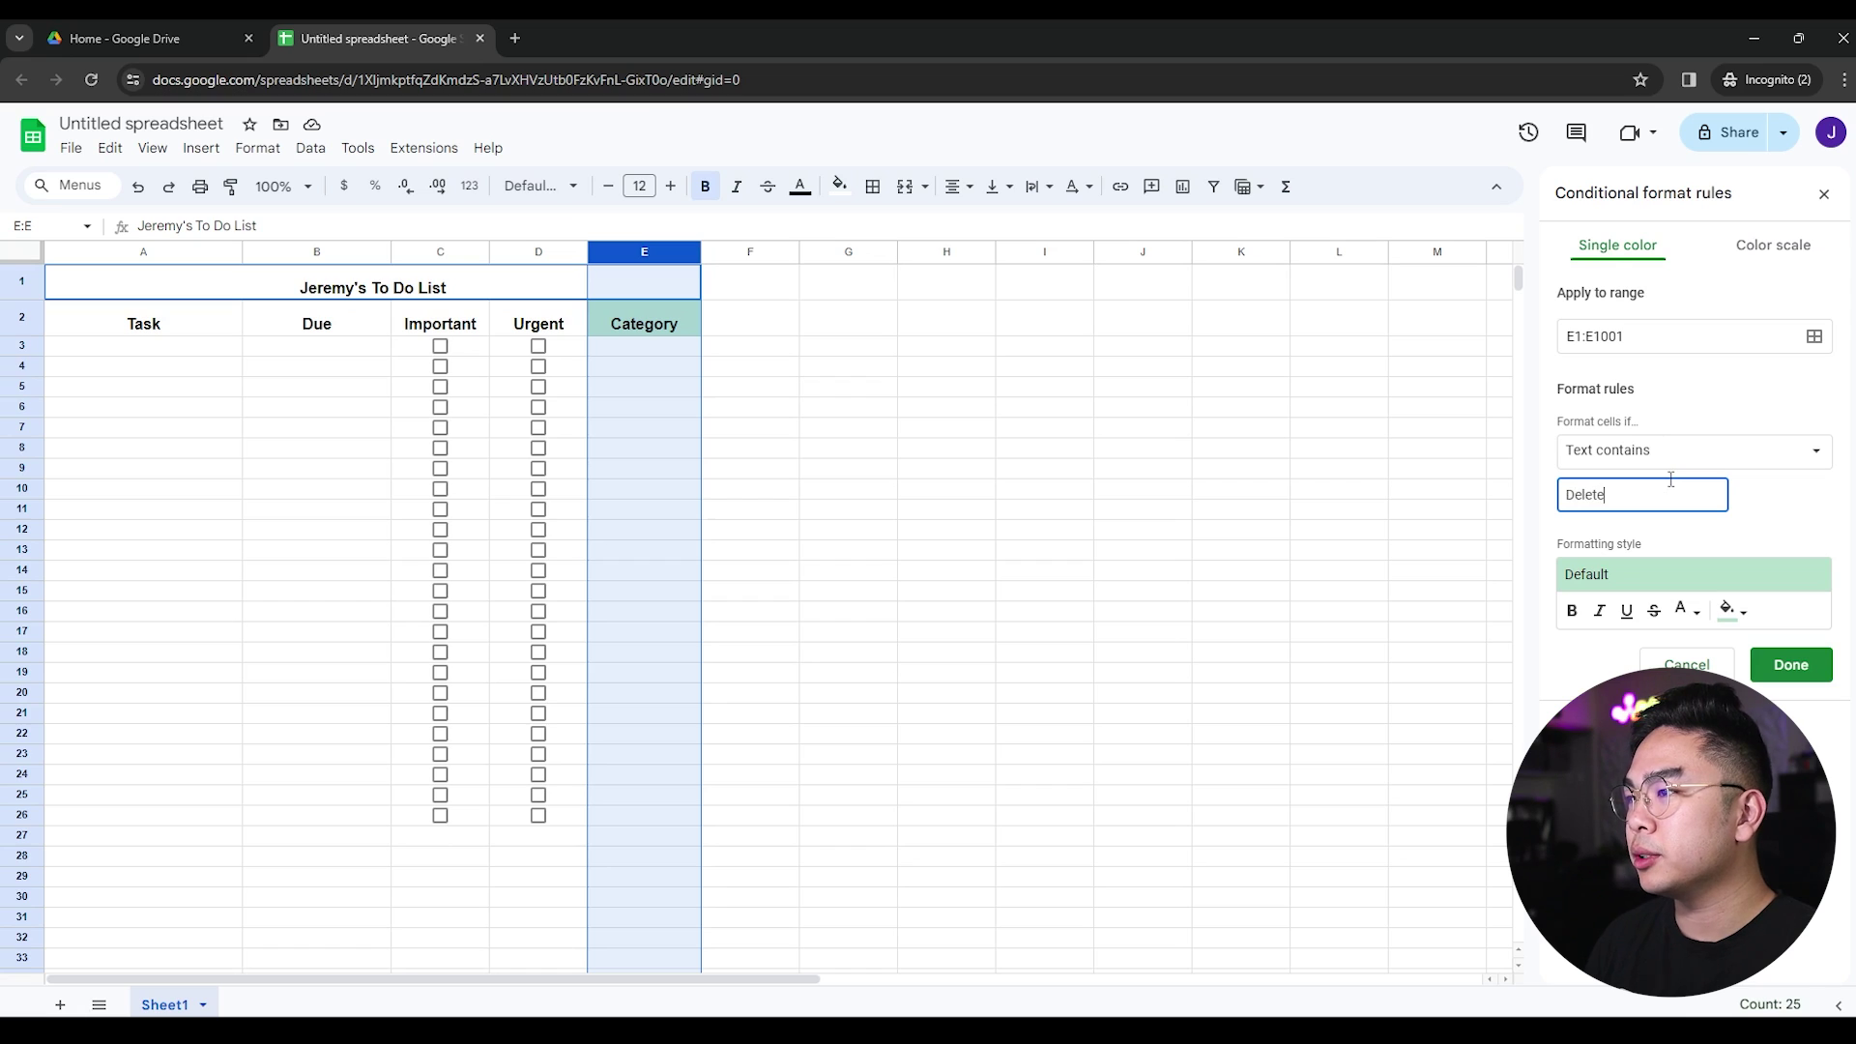
type("elete")
left_click(1686, 610)
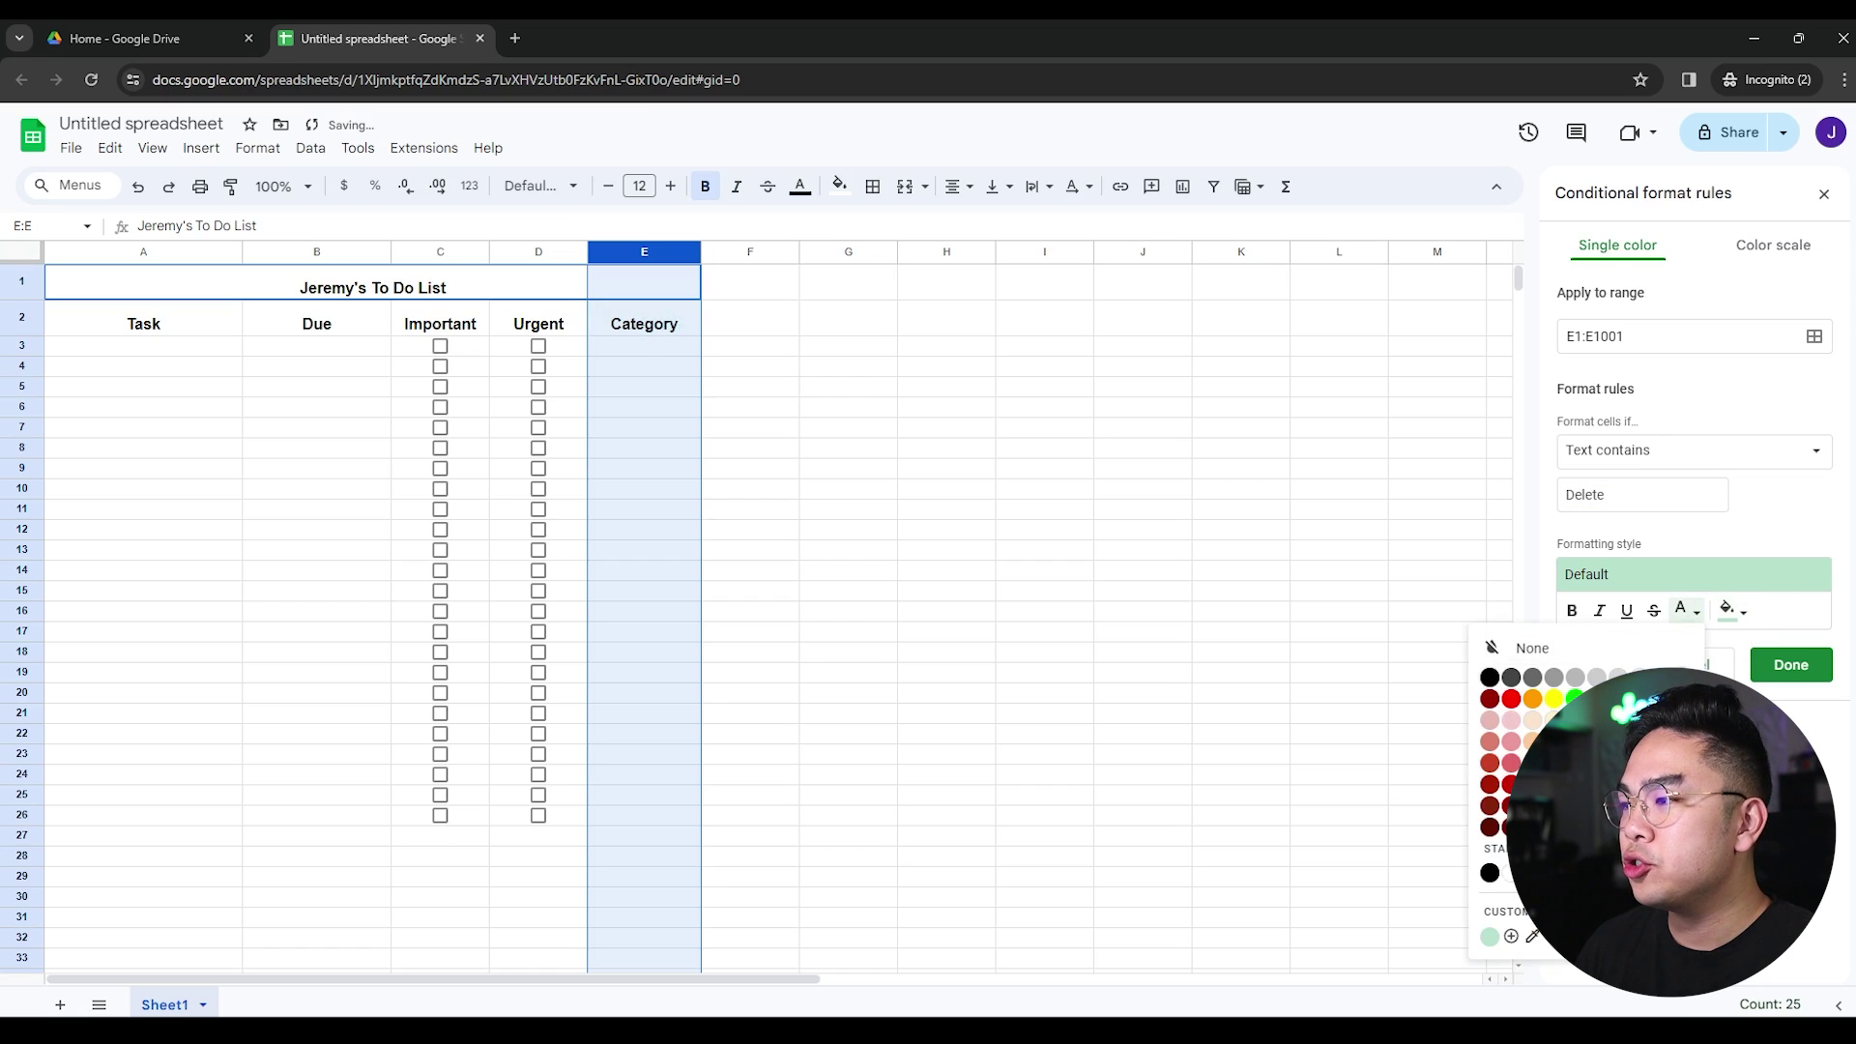
left_click(1511, 763)
left_click(1689, 611)
left_click(1701, 647)
left_click(1735, 615)
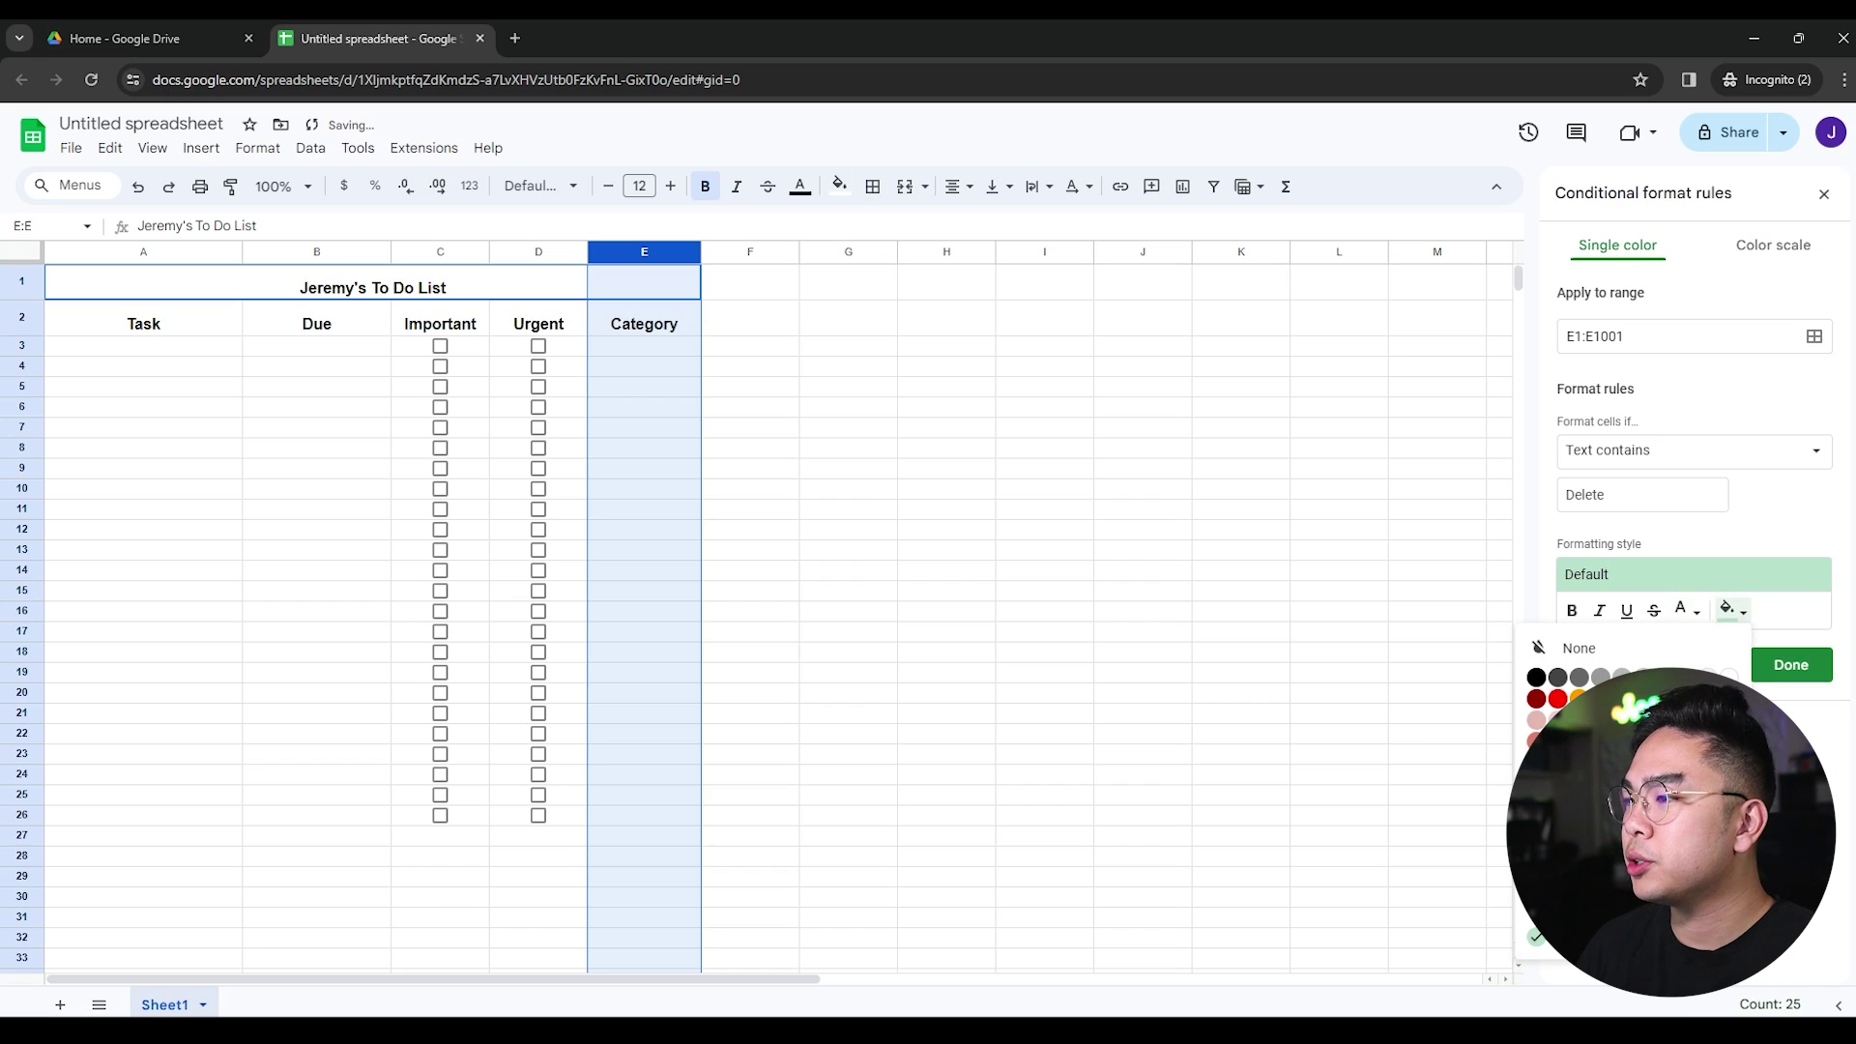
left_click(1557, 740)
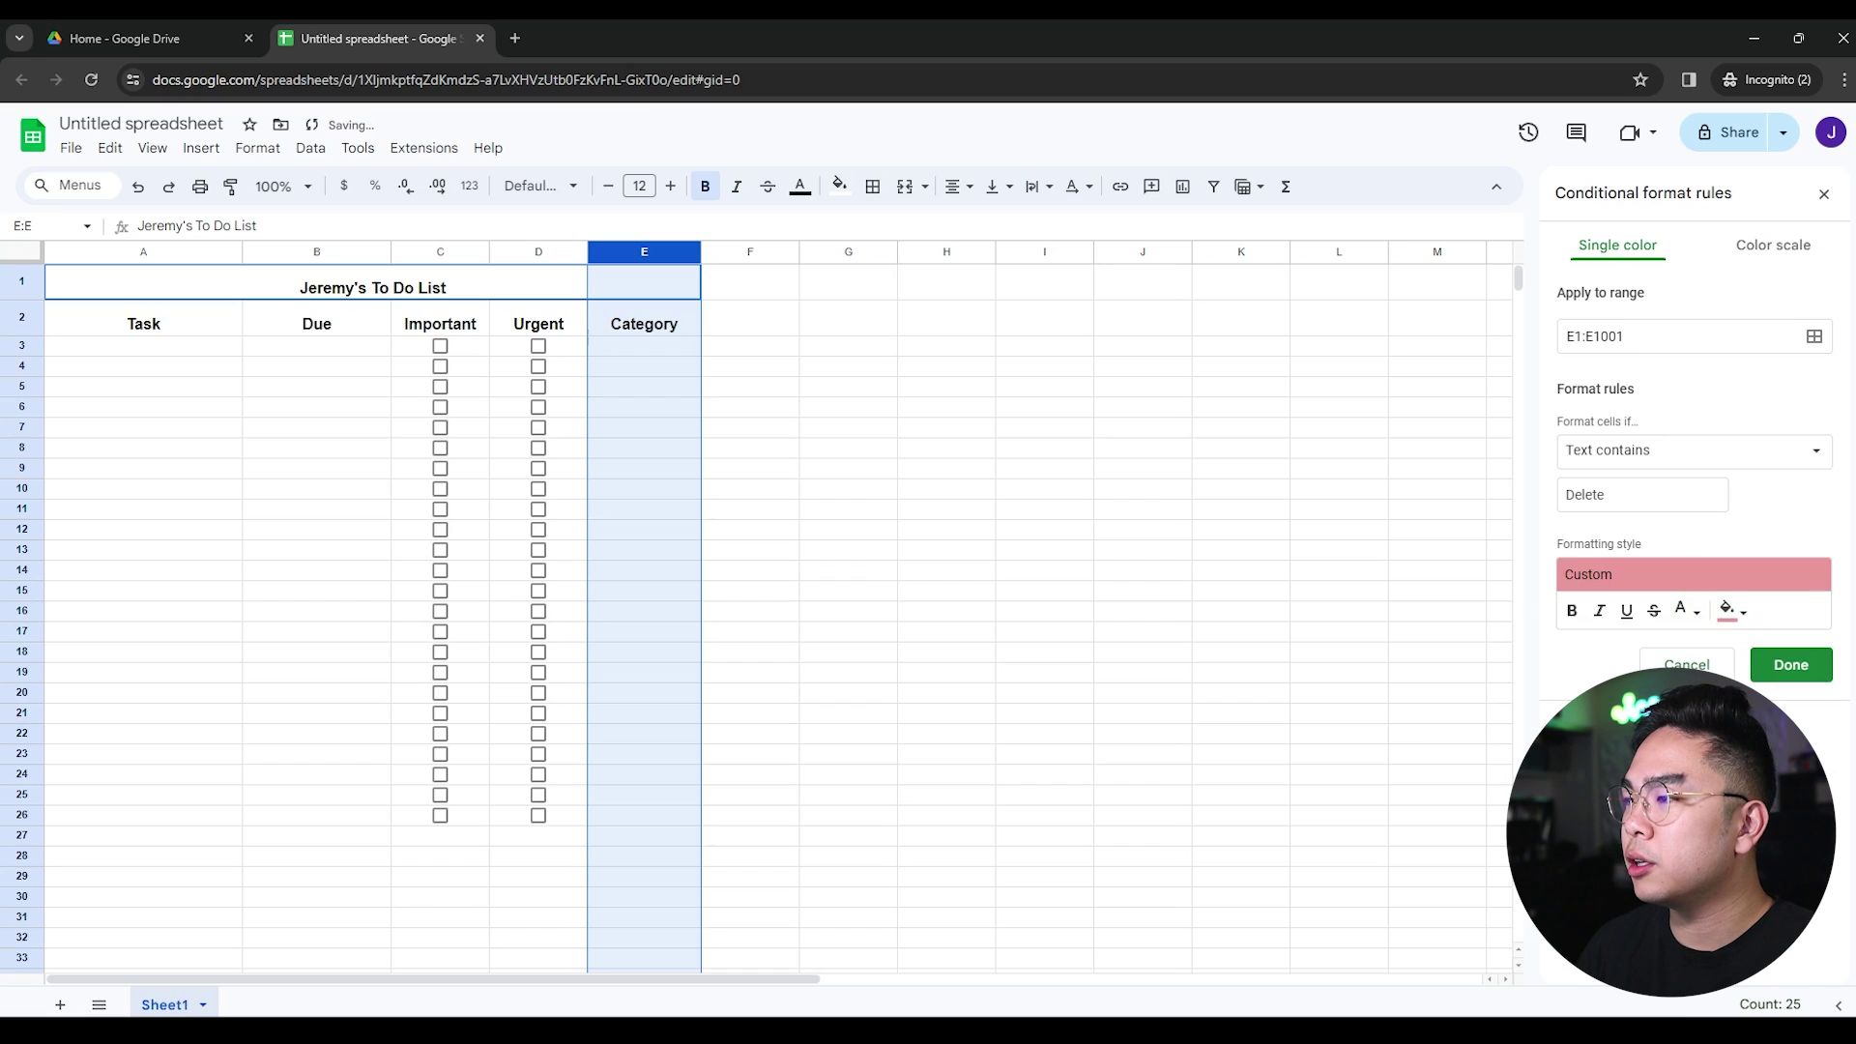
left_click(1786, 668)
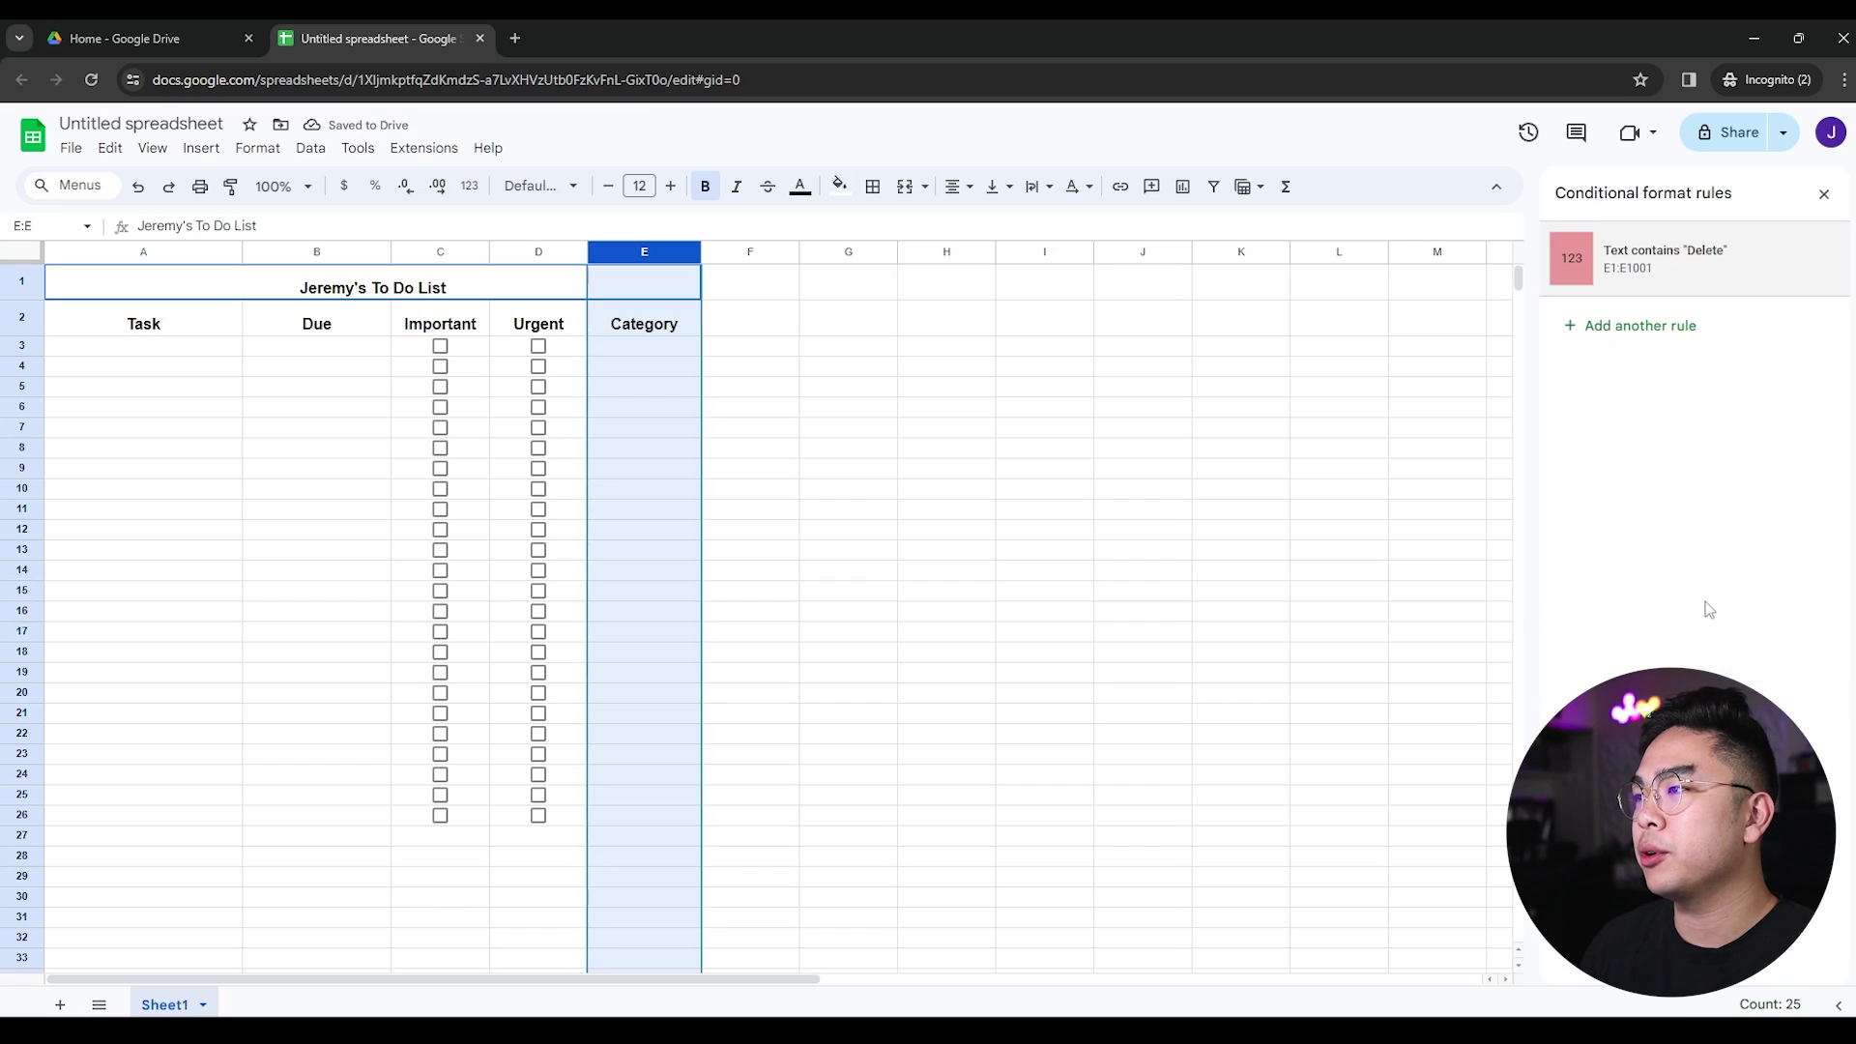
Add a Text contains 'Do' rule with the default green style
left_click(1674, 342)
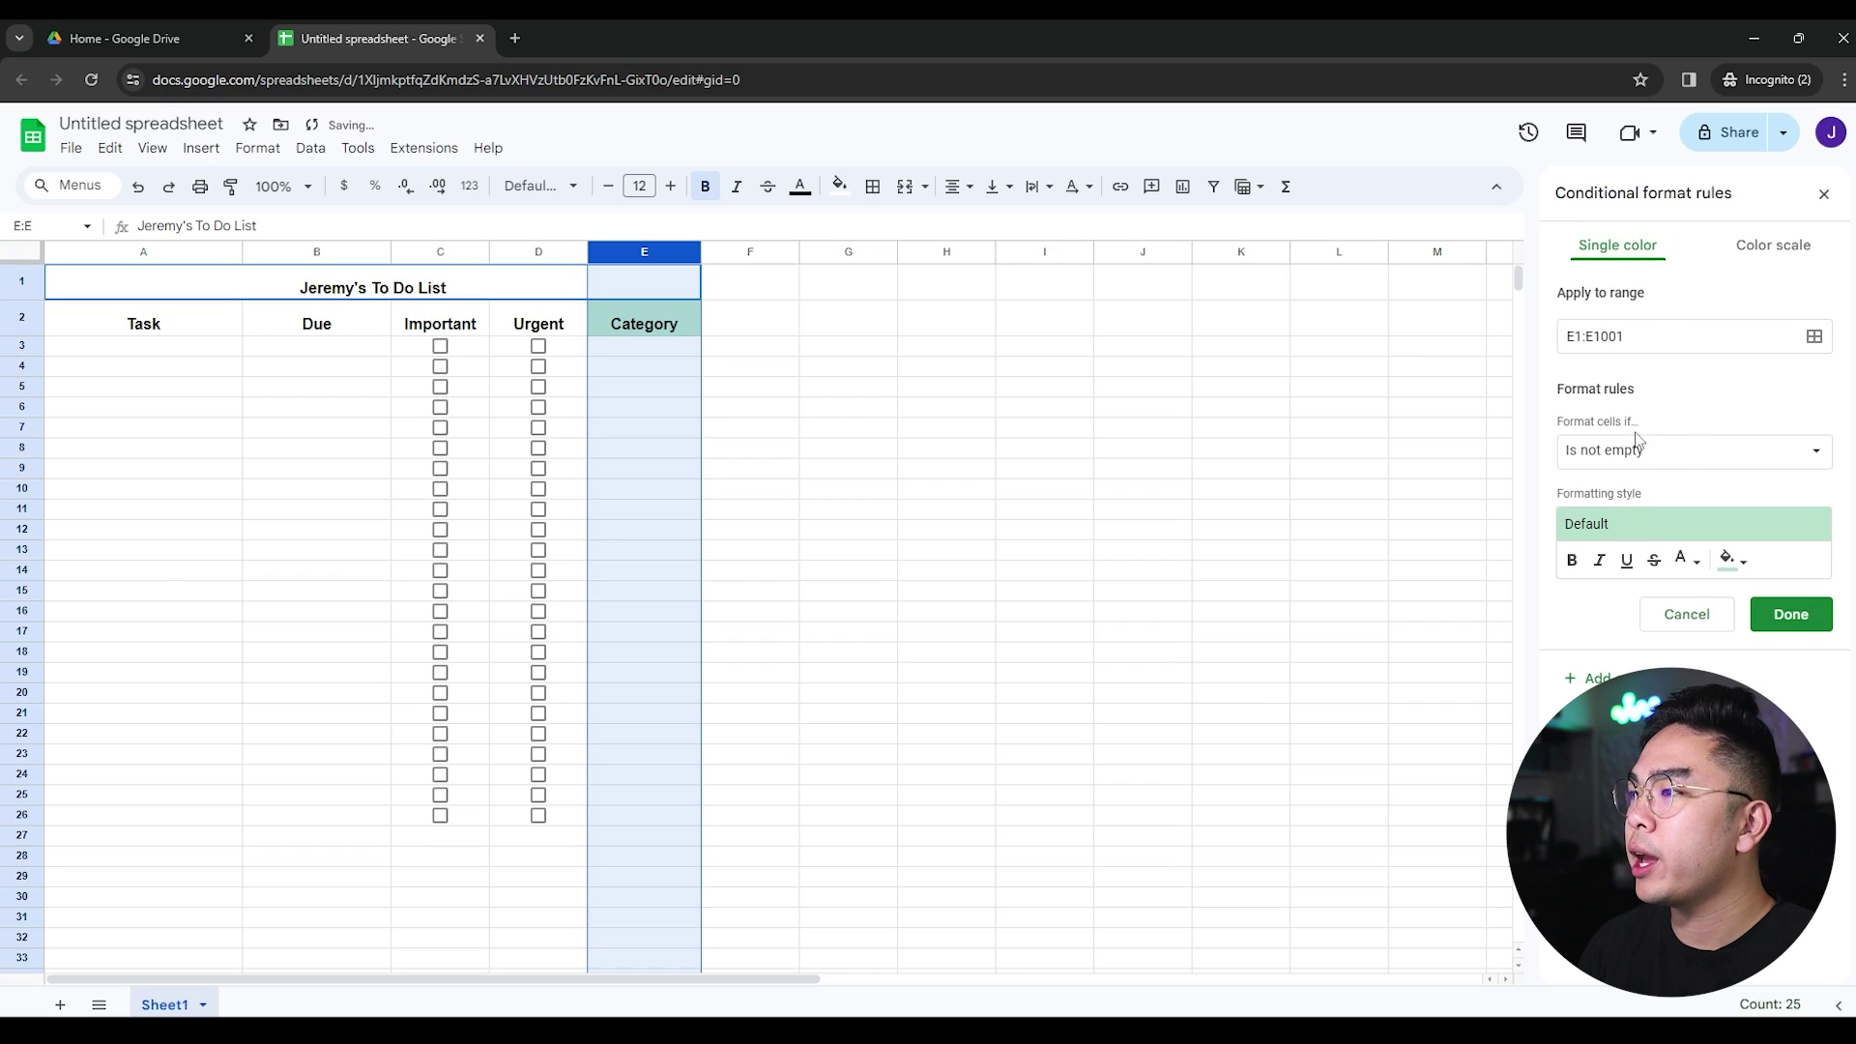
left_click(1663, 450)
left_click(1638, 480)
left_click(1641, 494)
type("Do")
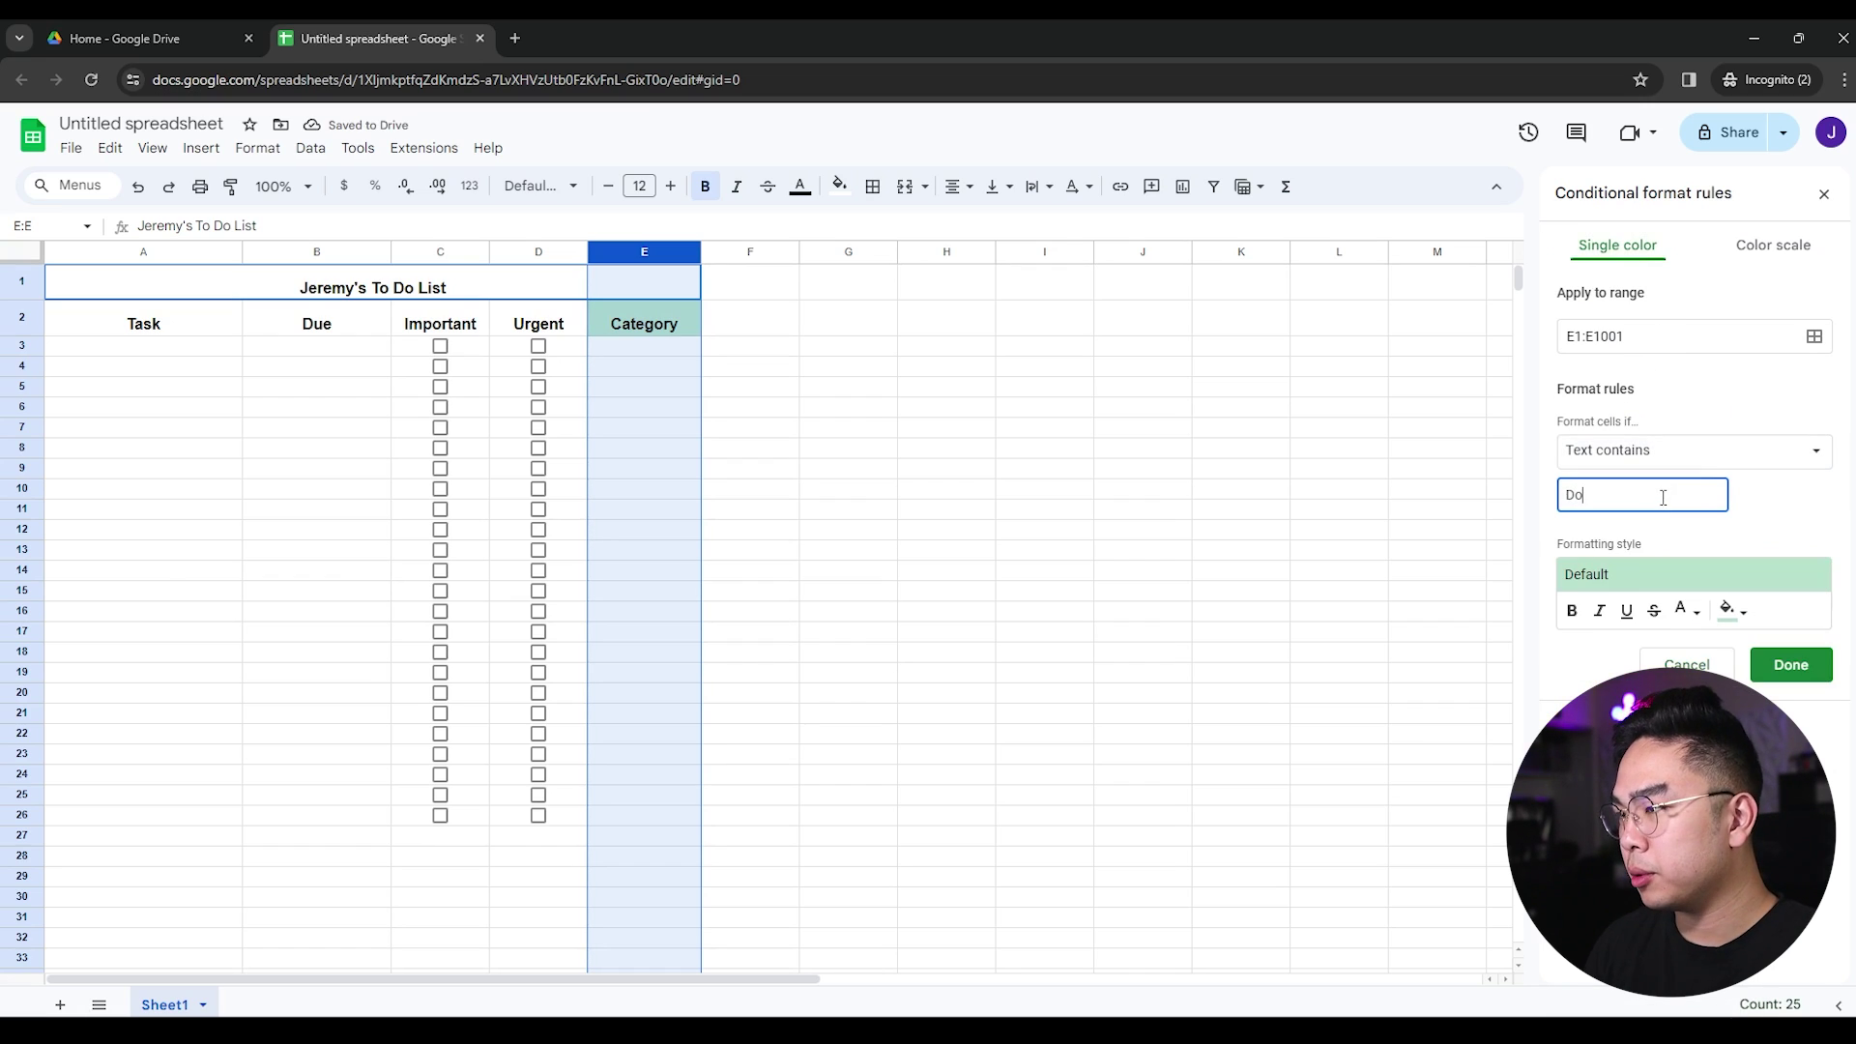
left_click(1734, 599)
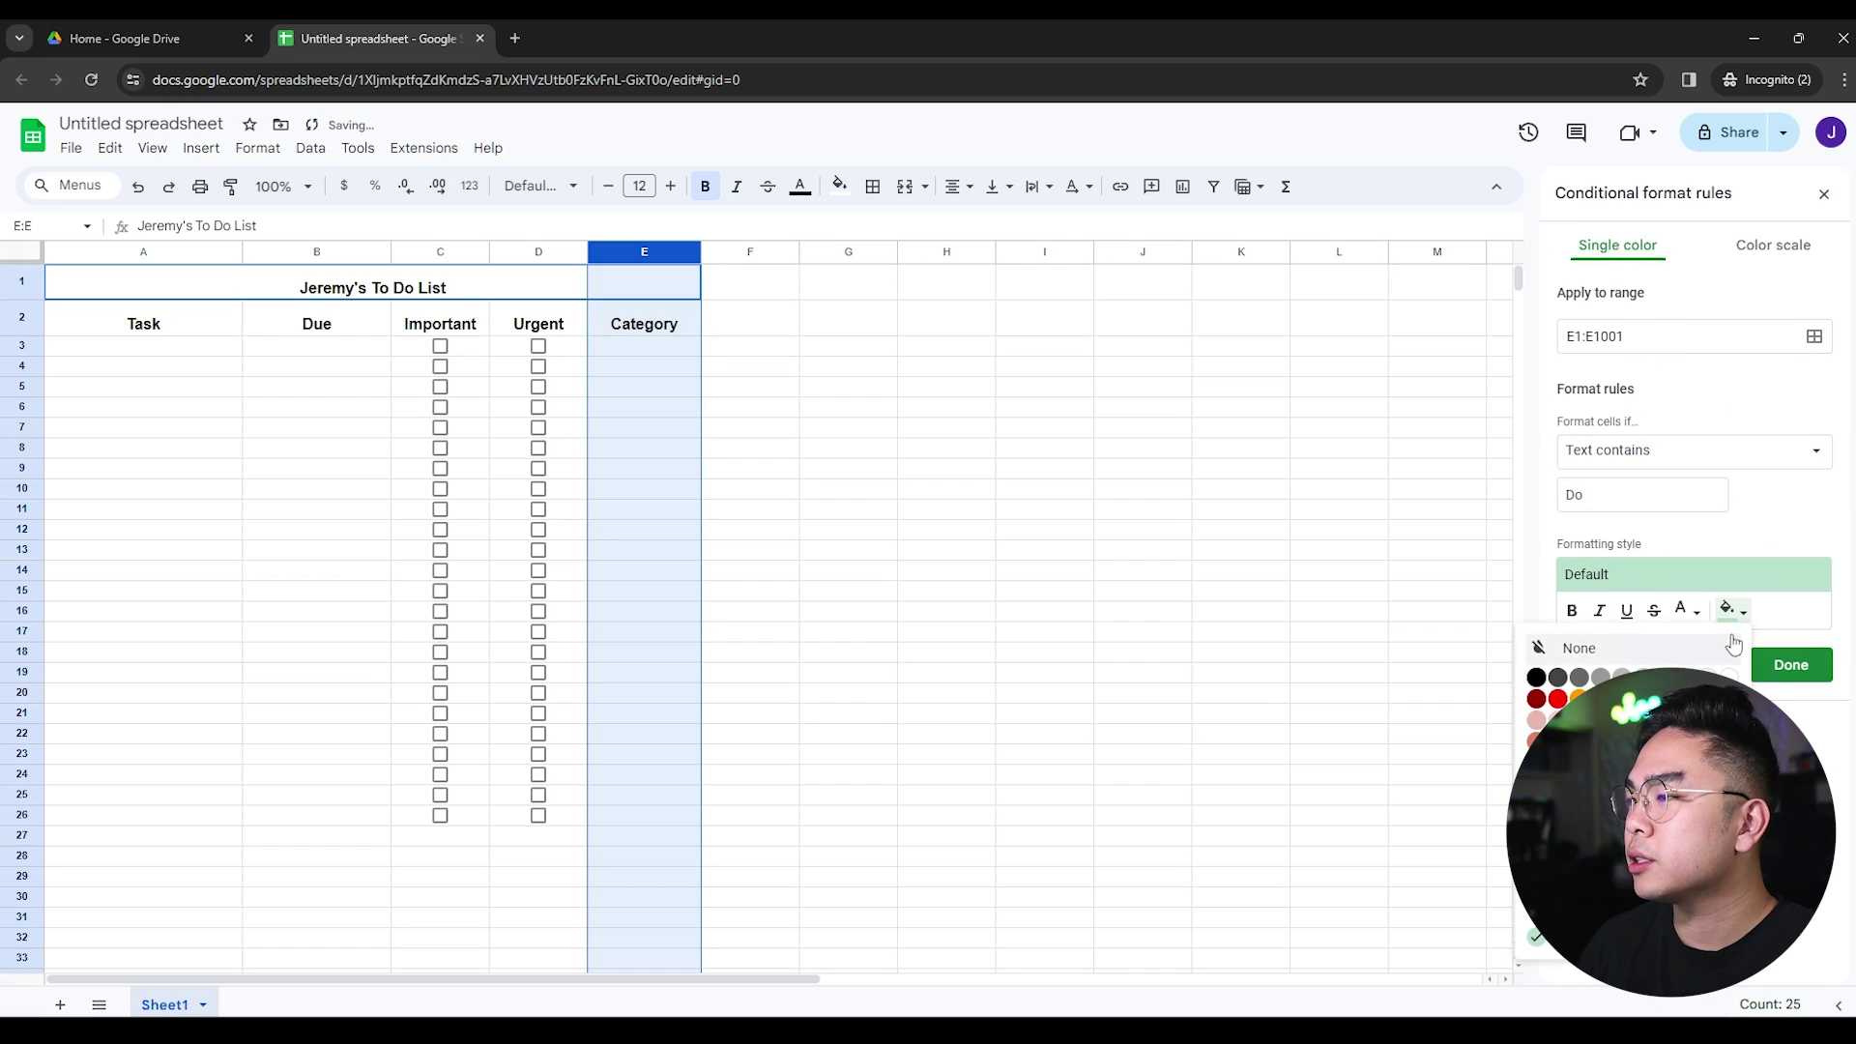
left_click(1736, 599)
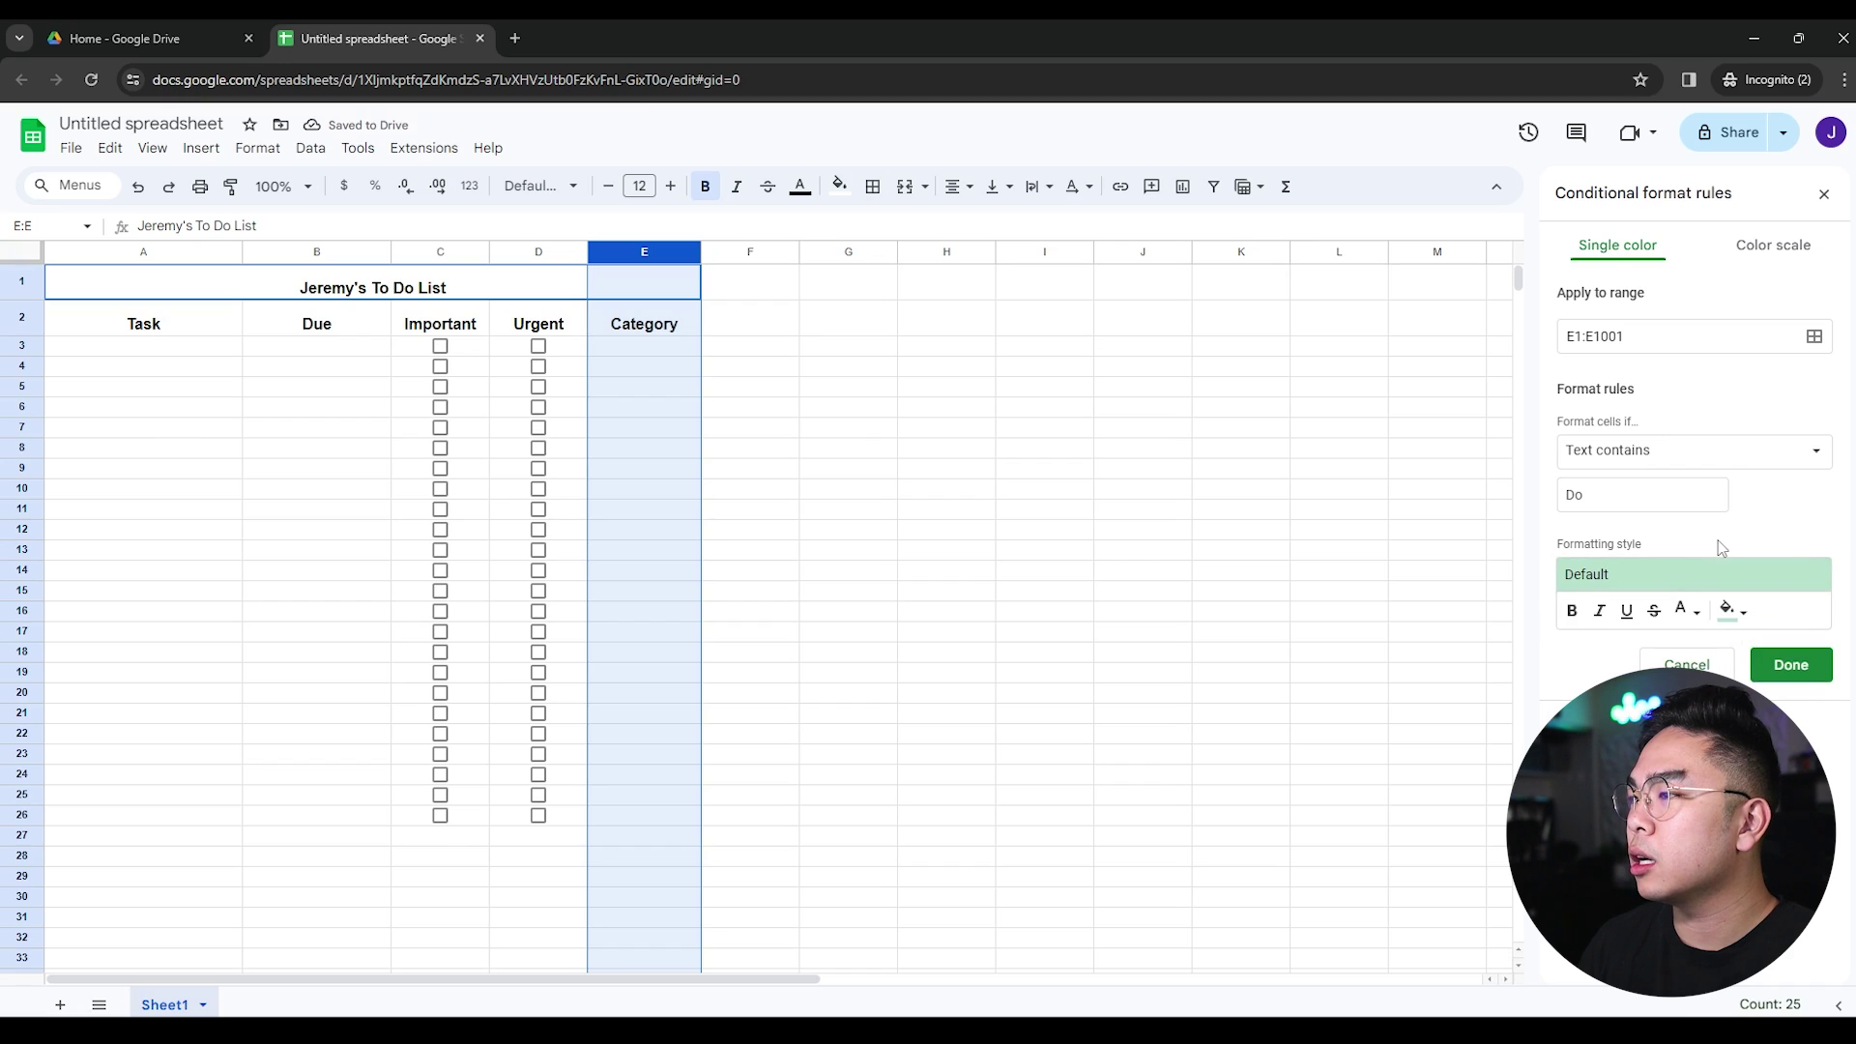
left_click(1785, 664)
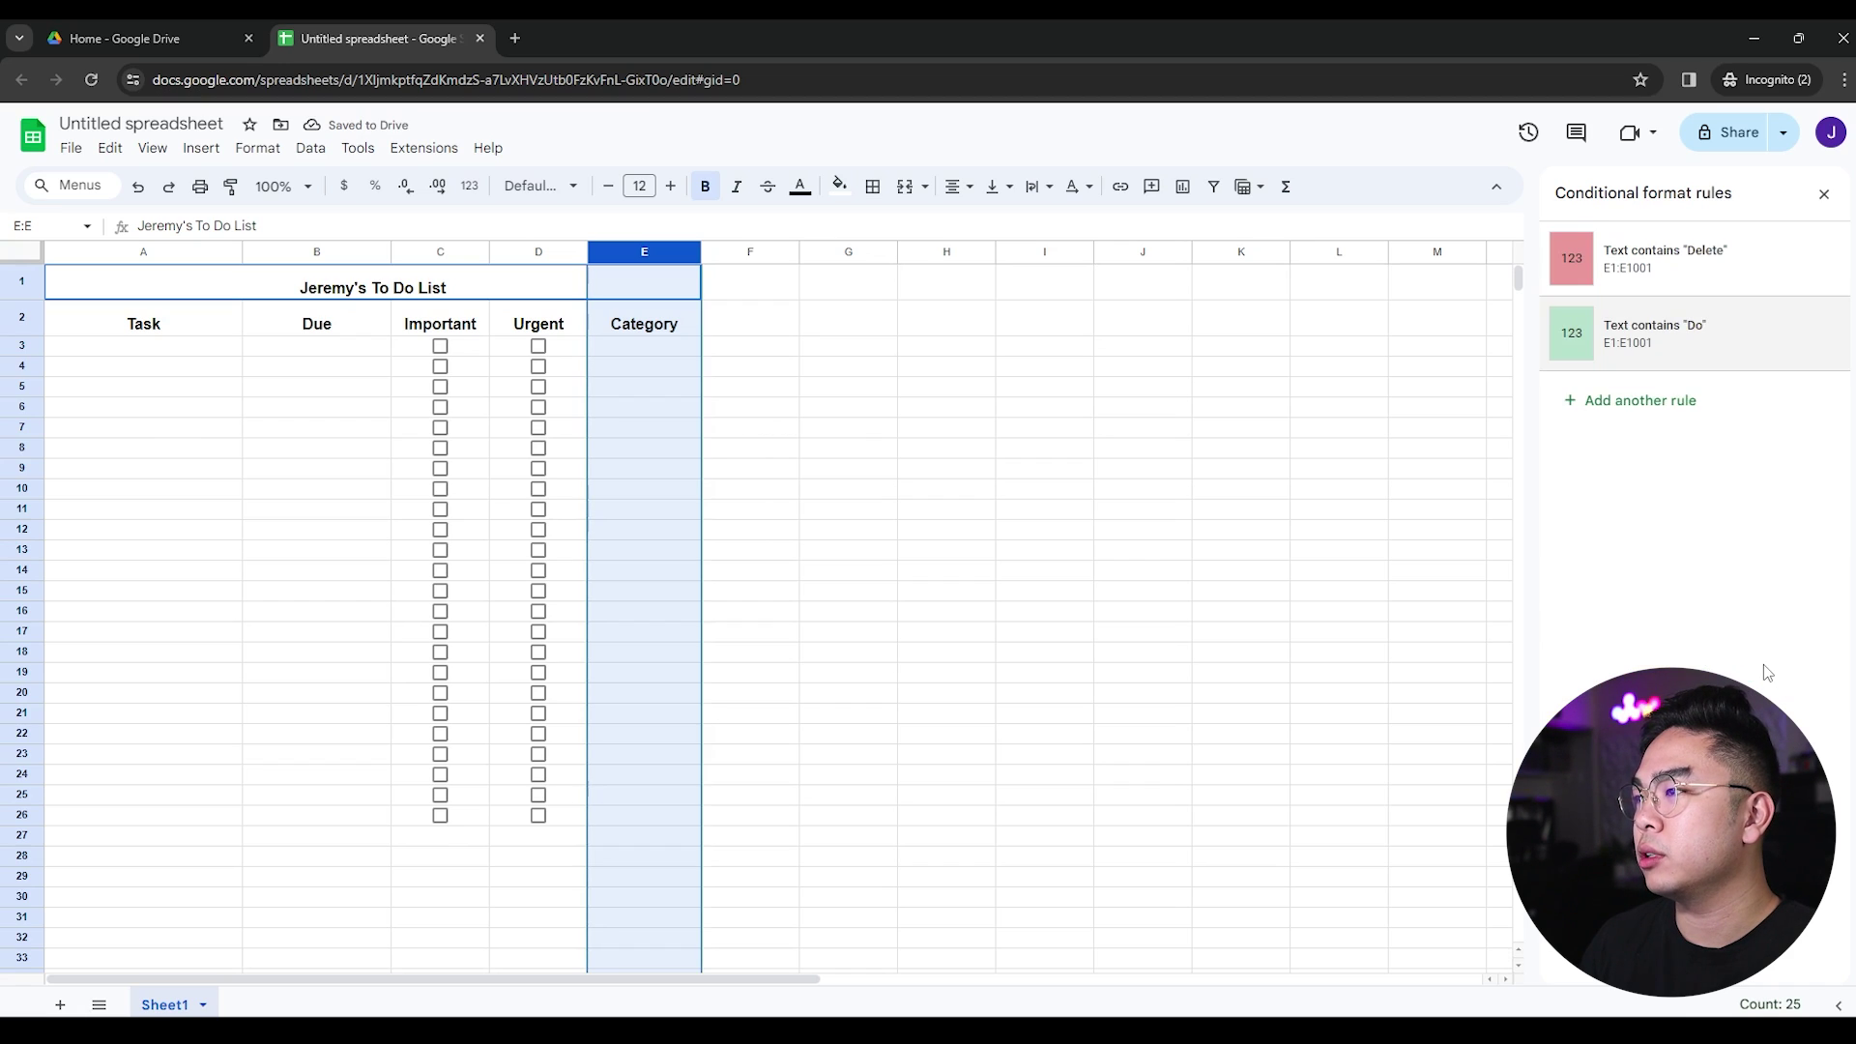
Add a Text contains 'Schedule' rule with a light yellow fill
left_click(1674, 409)
left_click(1665, 447)
left_click(1643, 477)
left_click(1648, 494)
type("S")
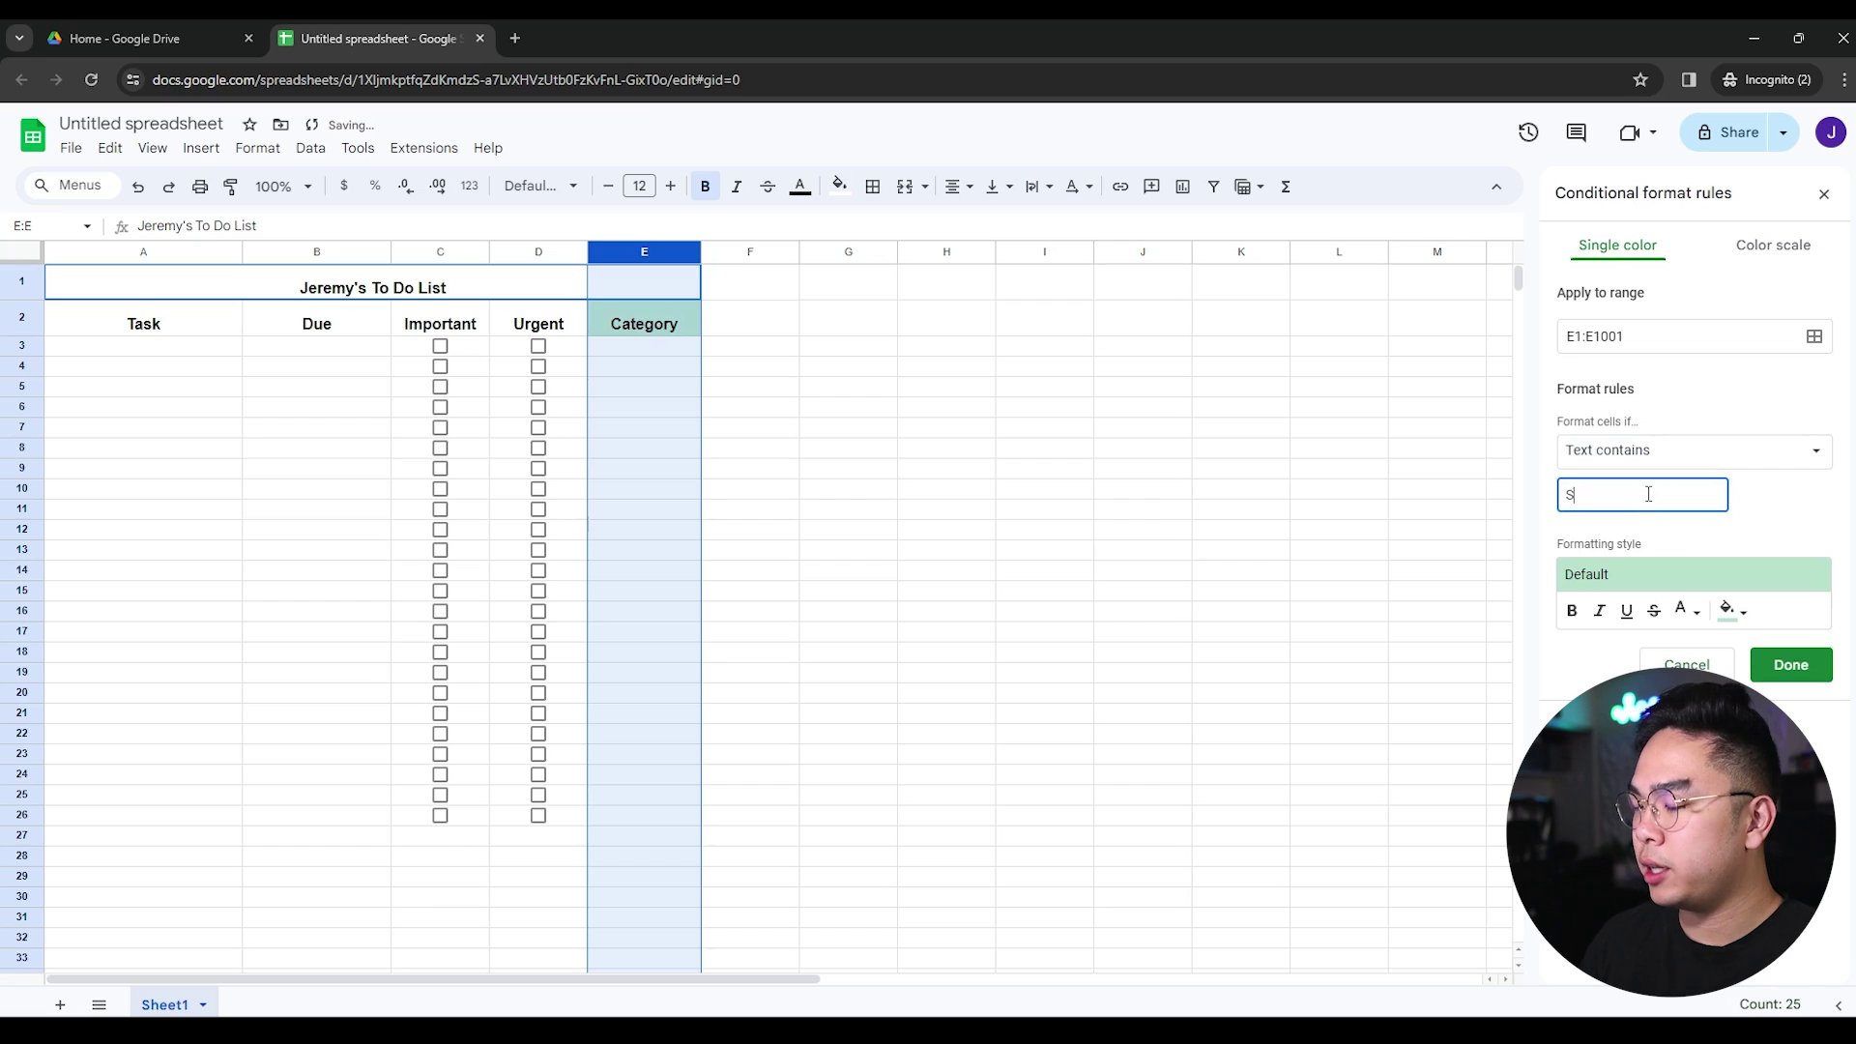
type("chedule")
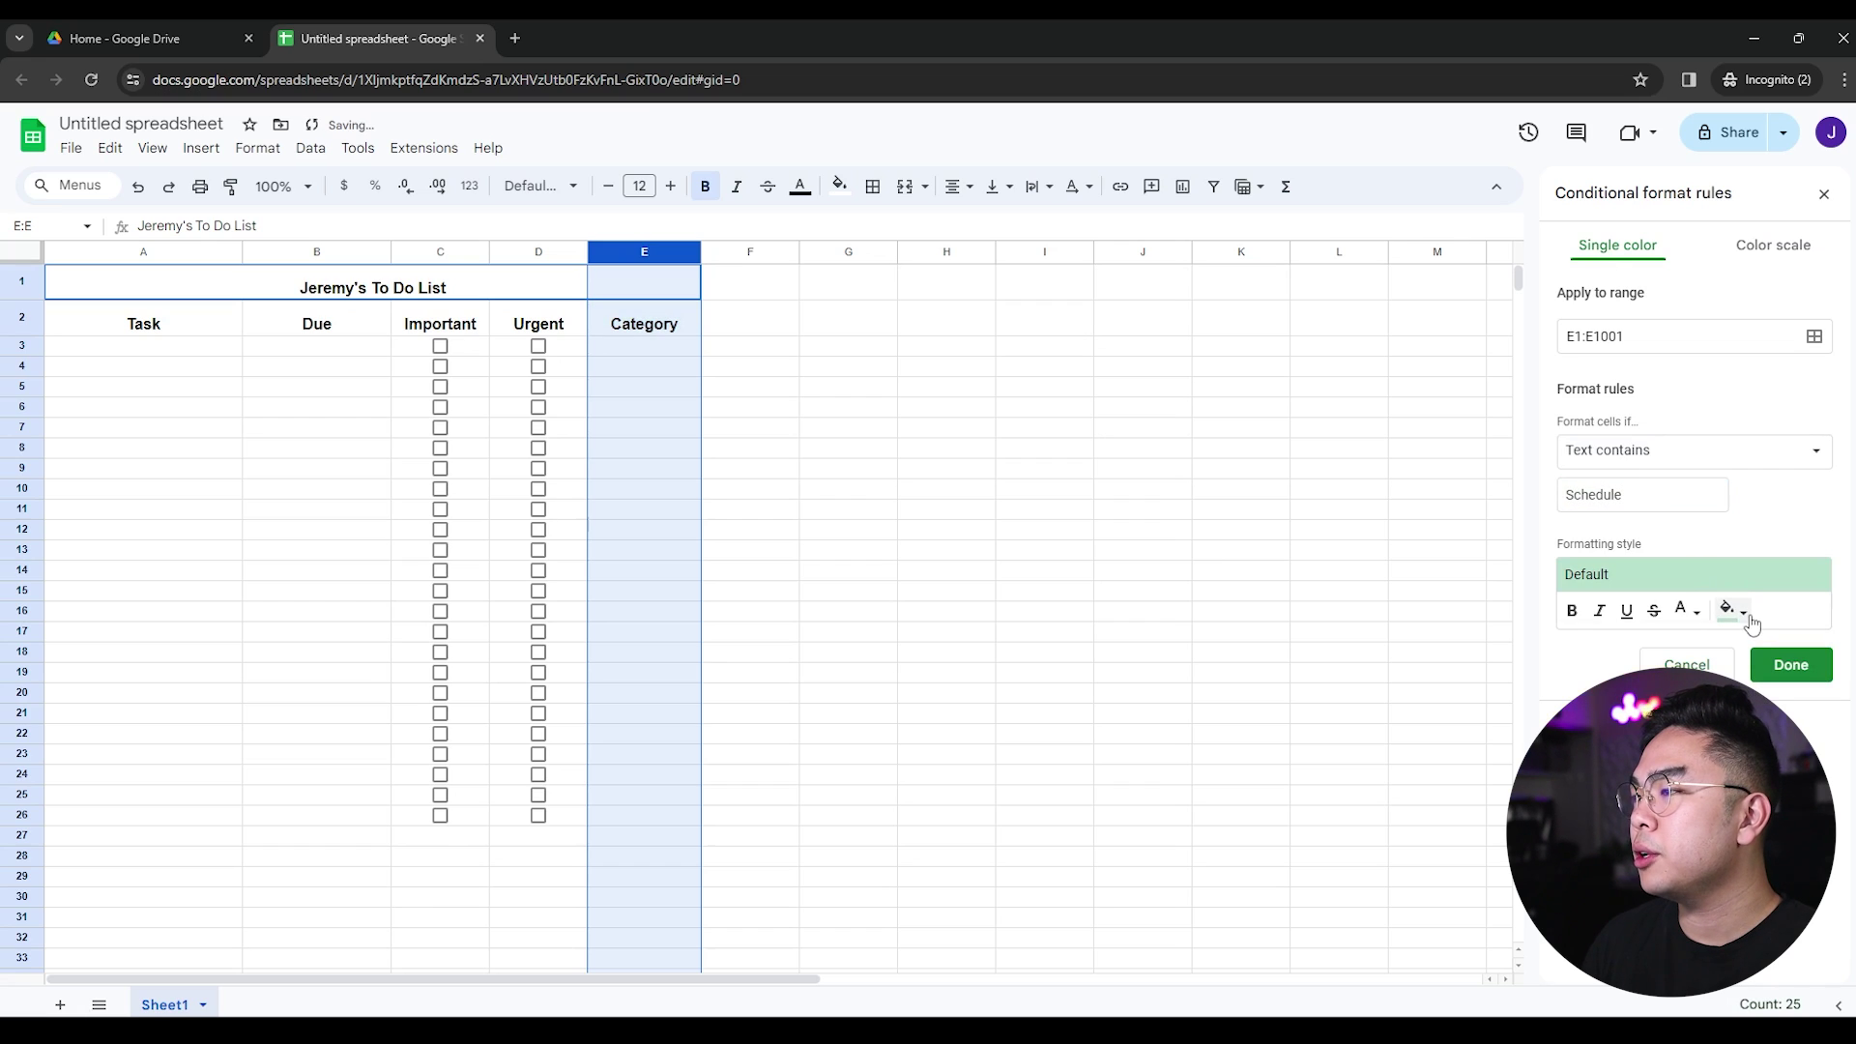
left_click(1752, 623)
left_click(1681, 732)
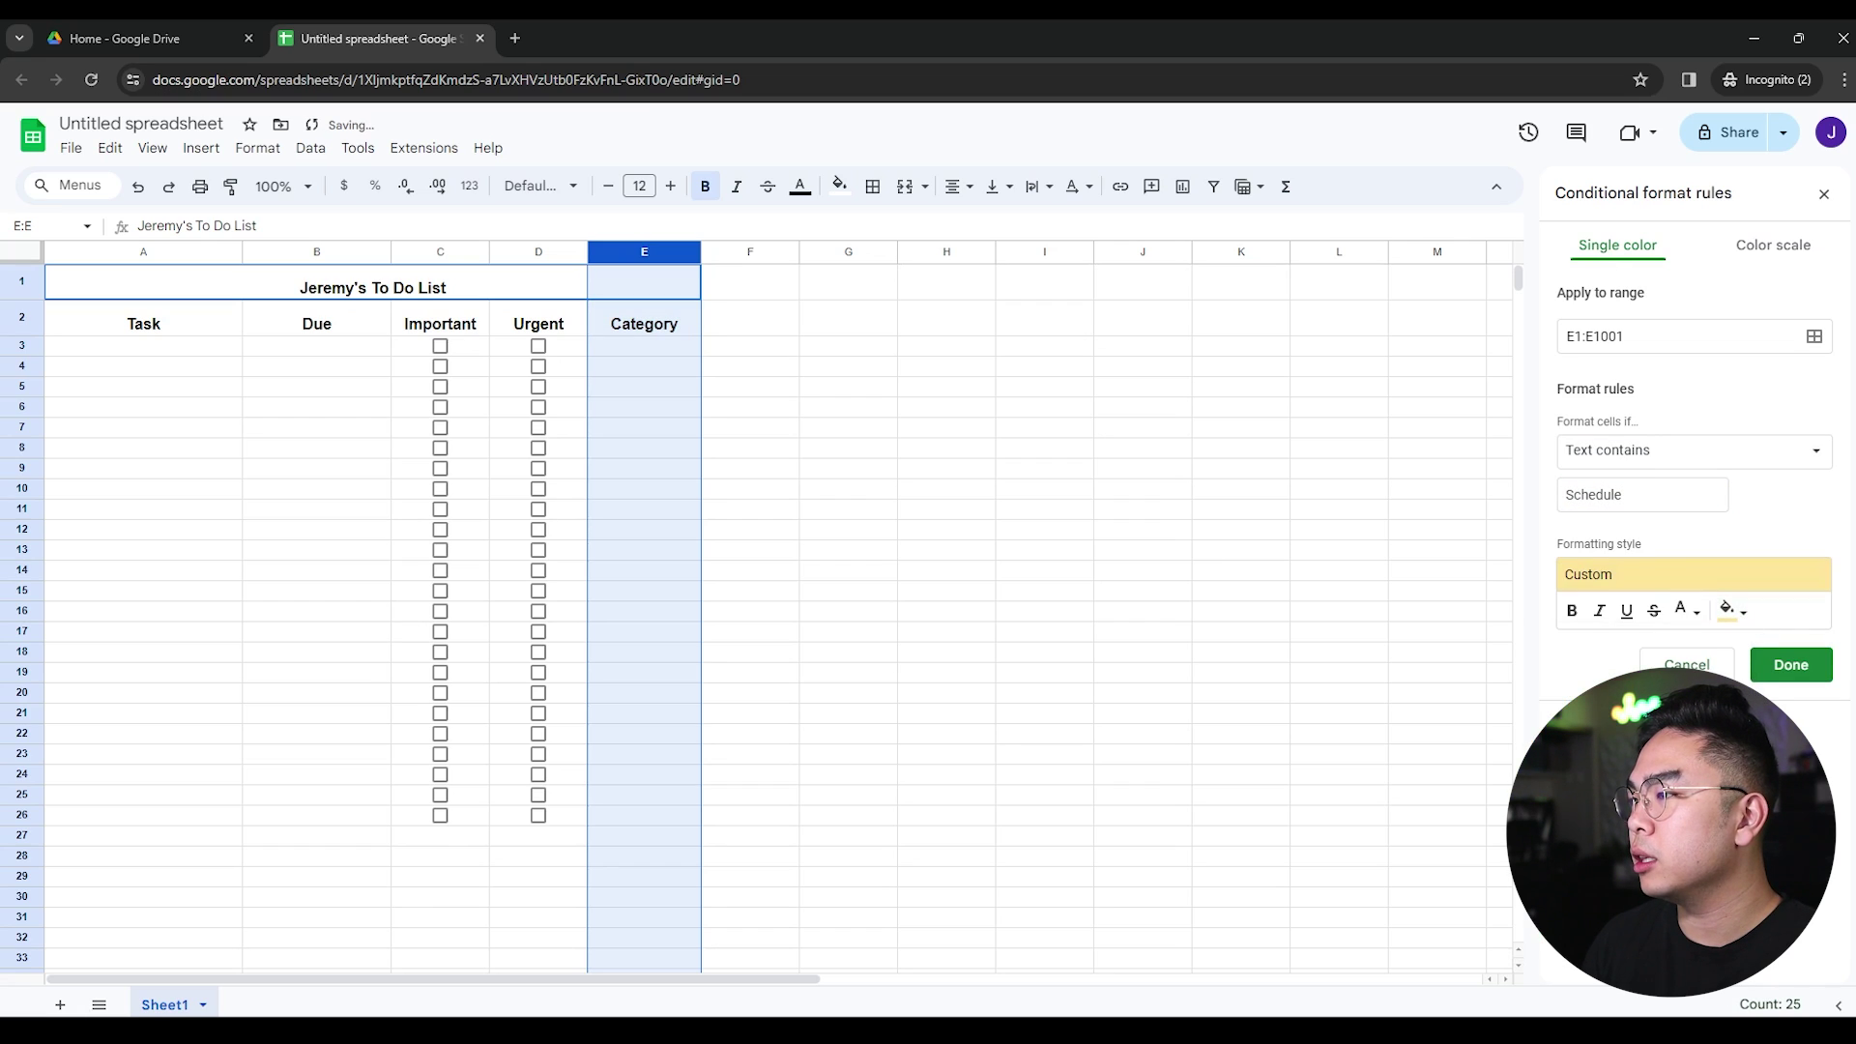
left_click(1791, 665)
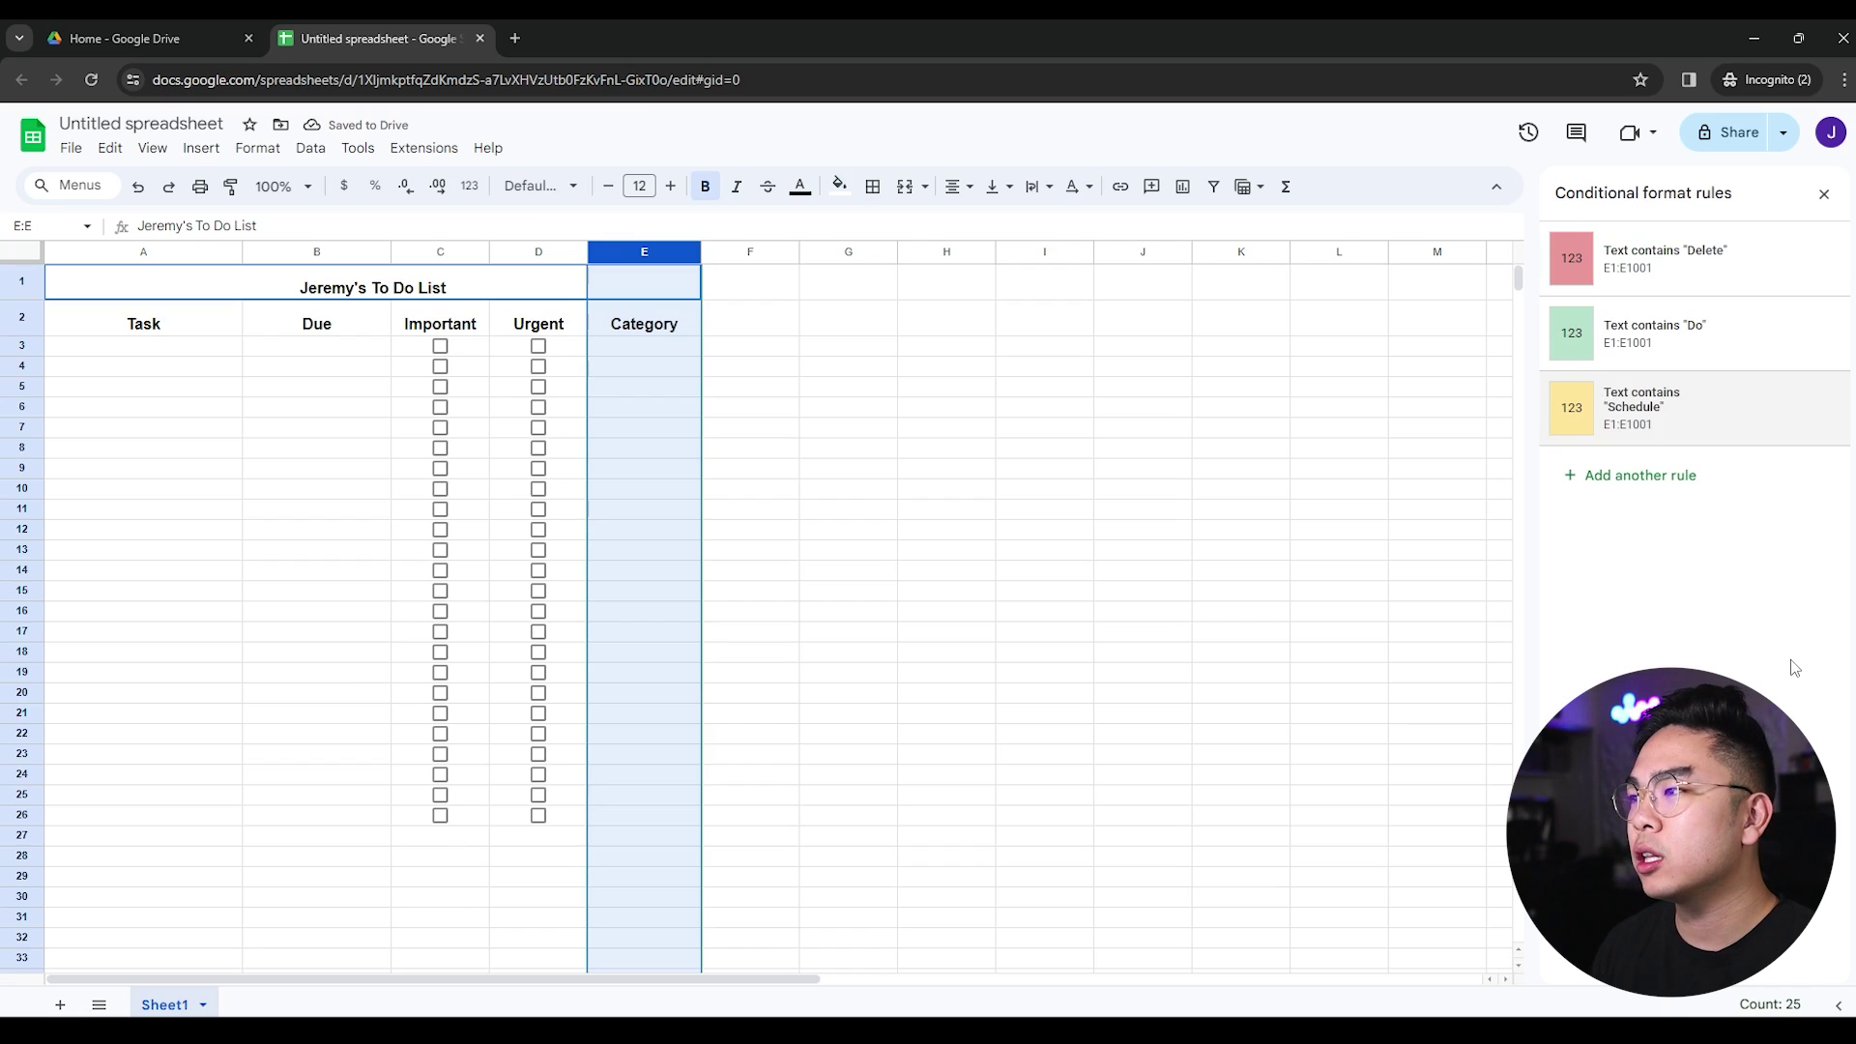
Add a Text contains 'Delegate' rule with a light blue fill
left_click(1682, 476)
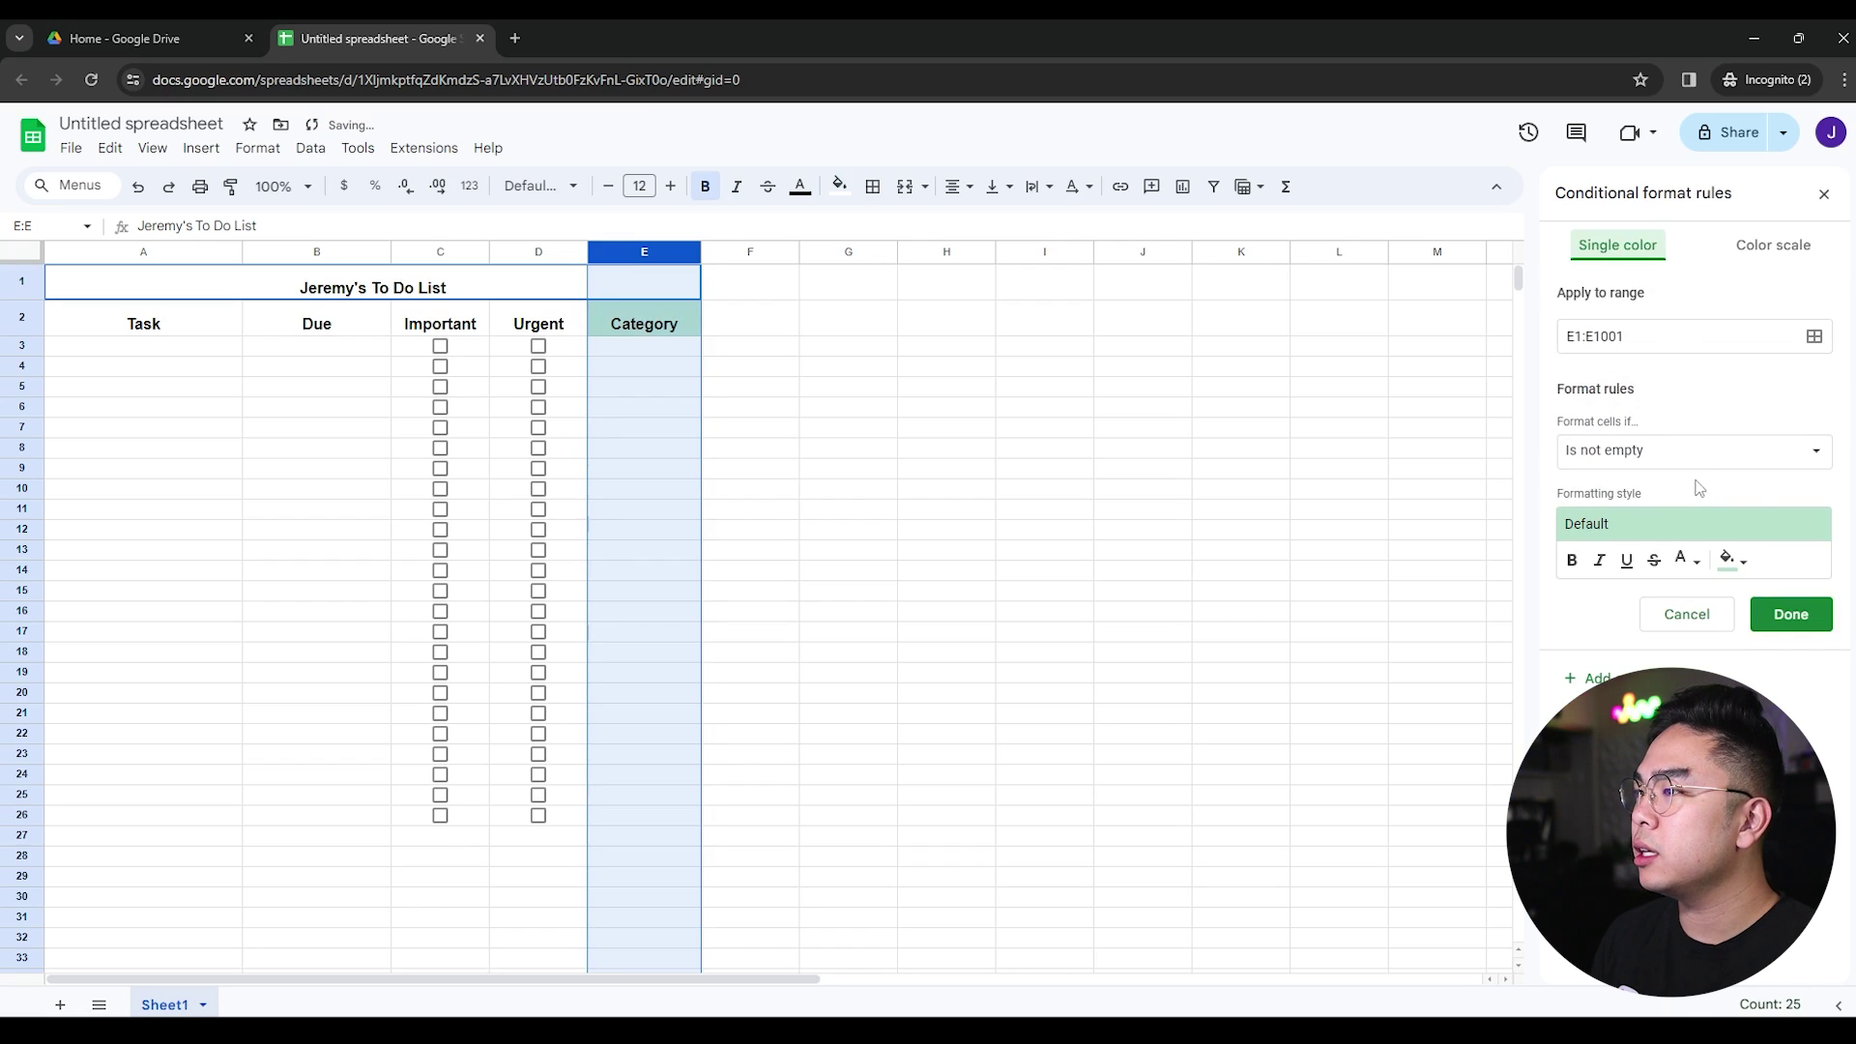
left_click(1686, 452)
left_click(1649, 478)
type("Delegate")
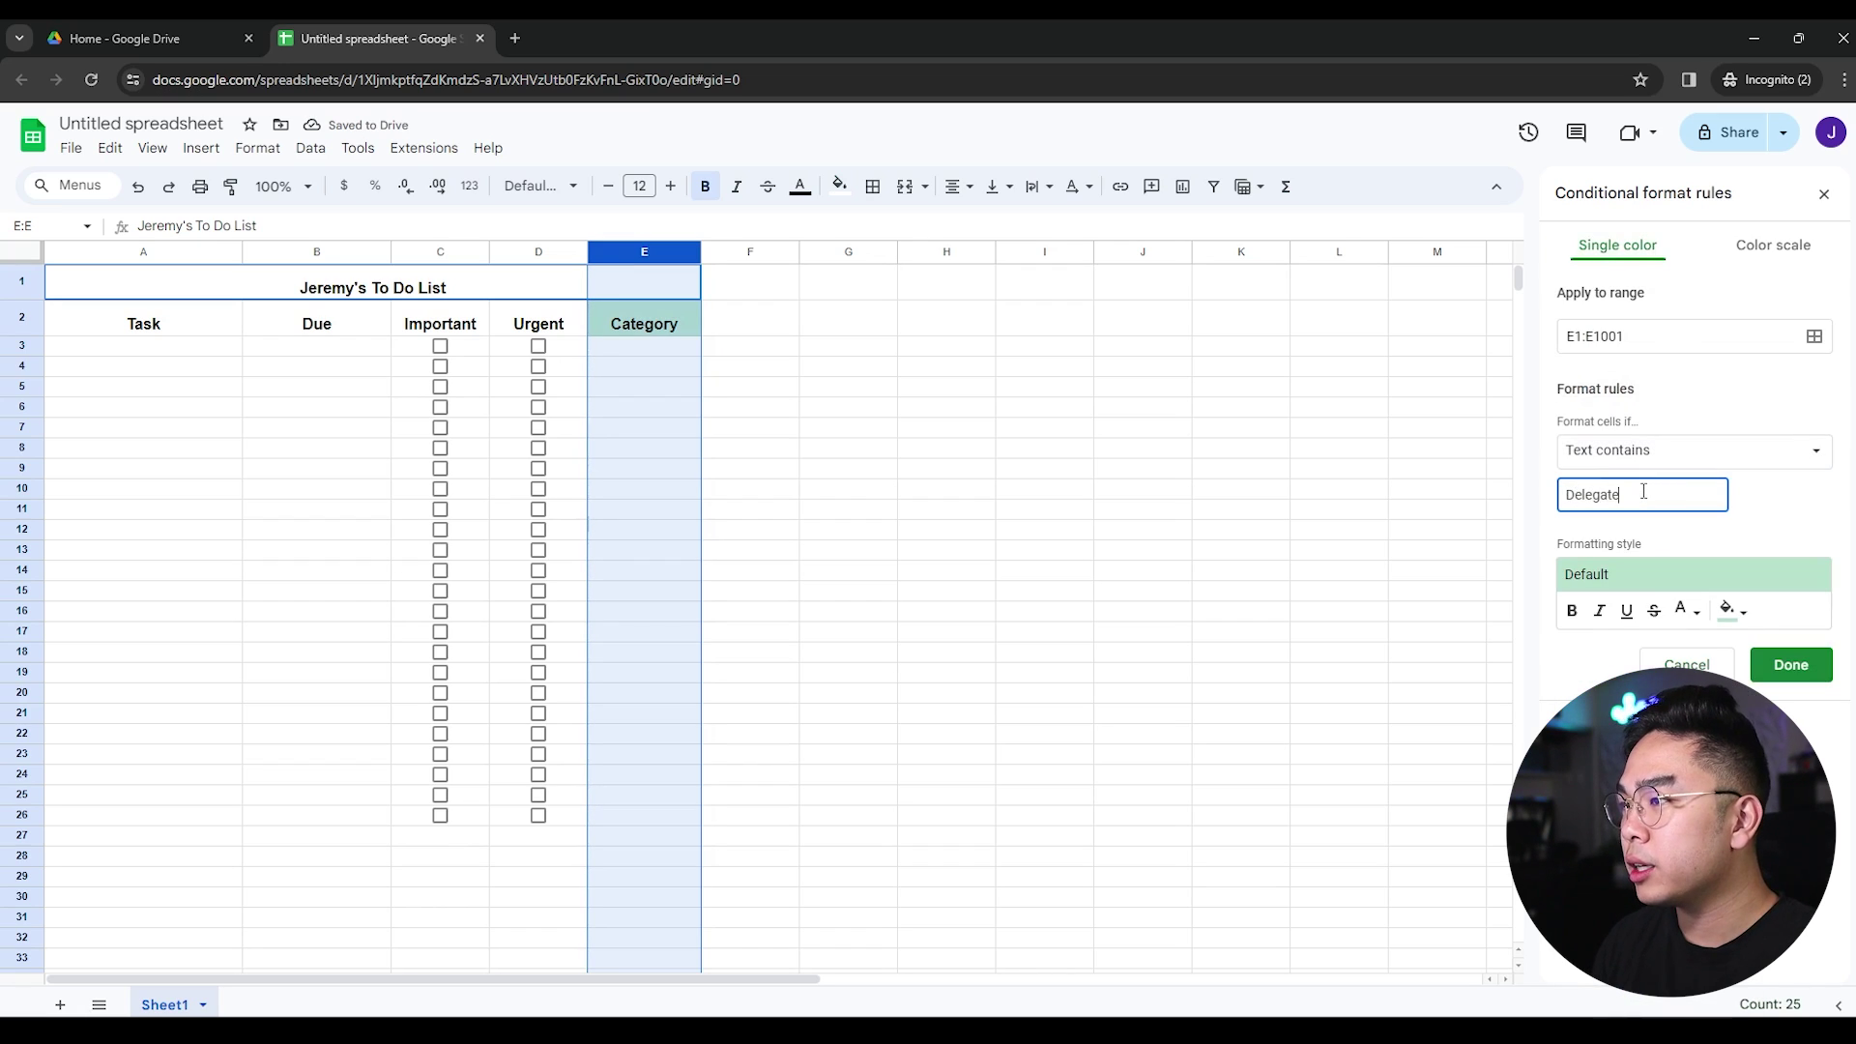
left_click(1730, 610)
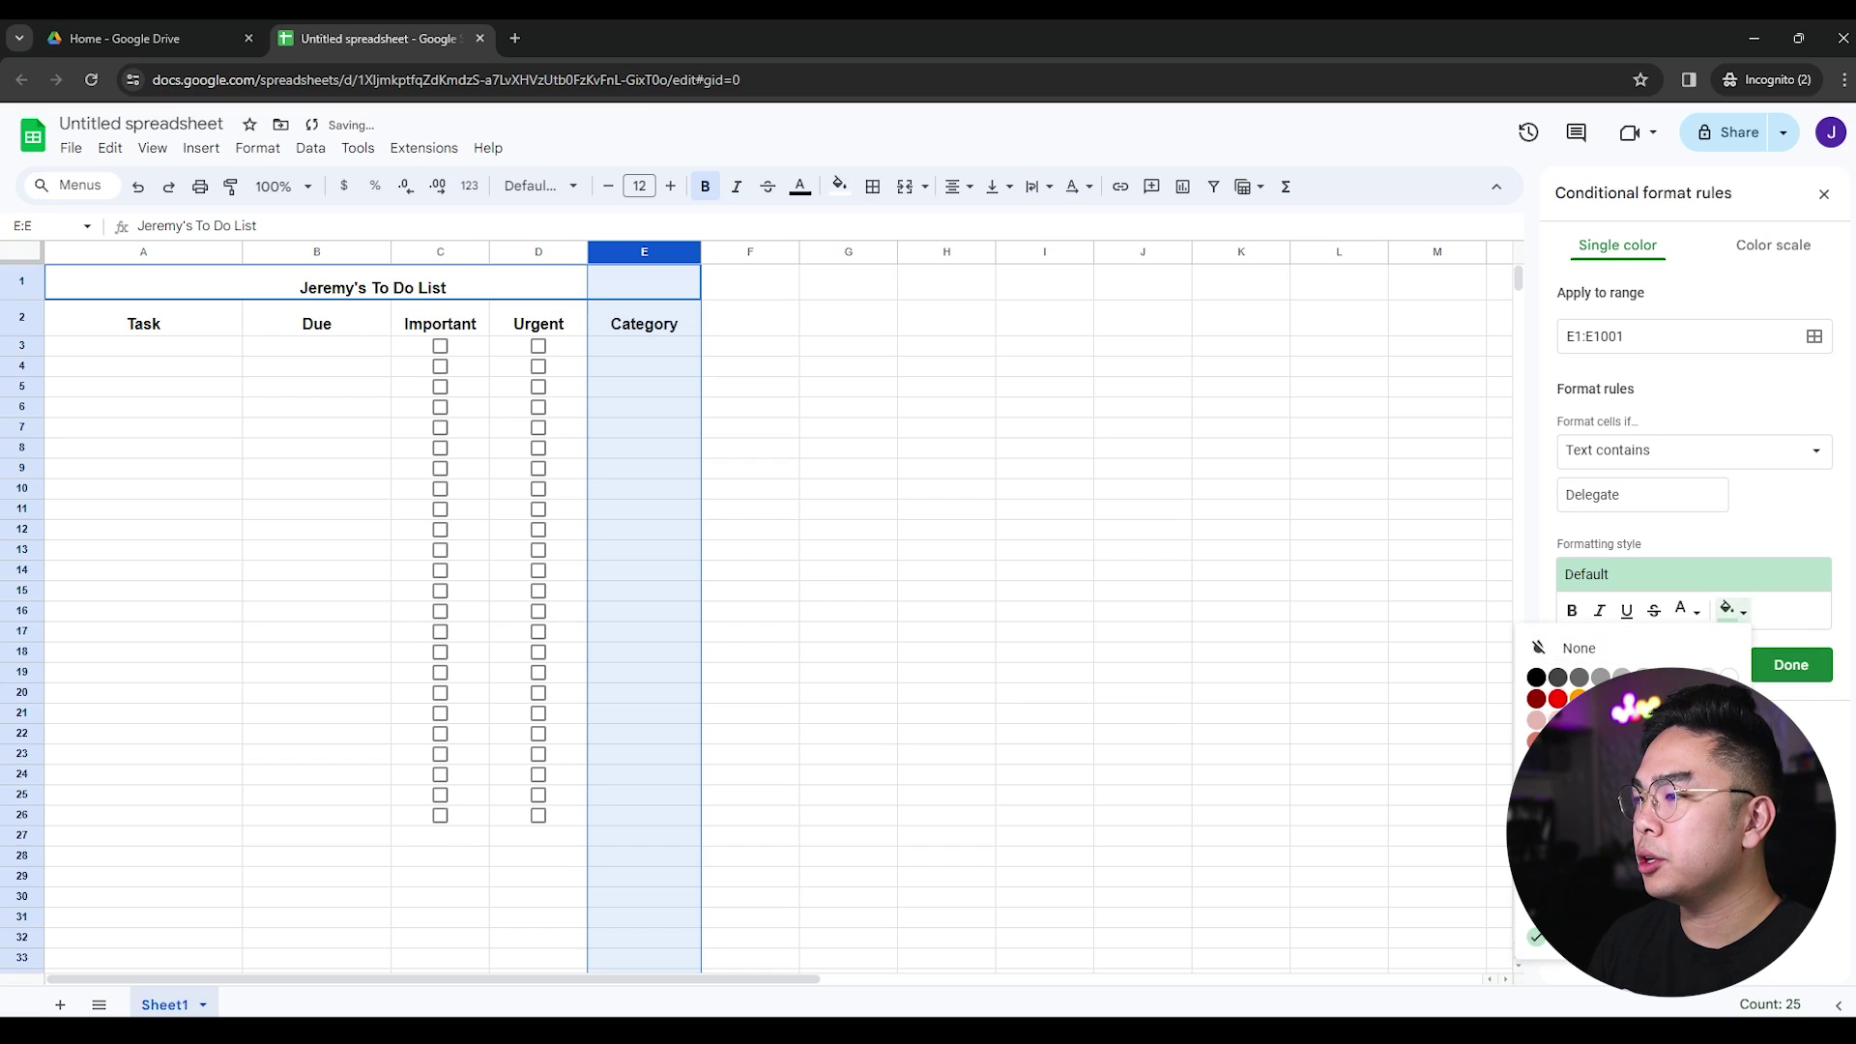
left_click(1666, 738)
left_click(1790, 664)
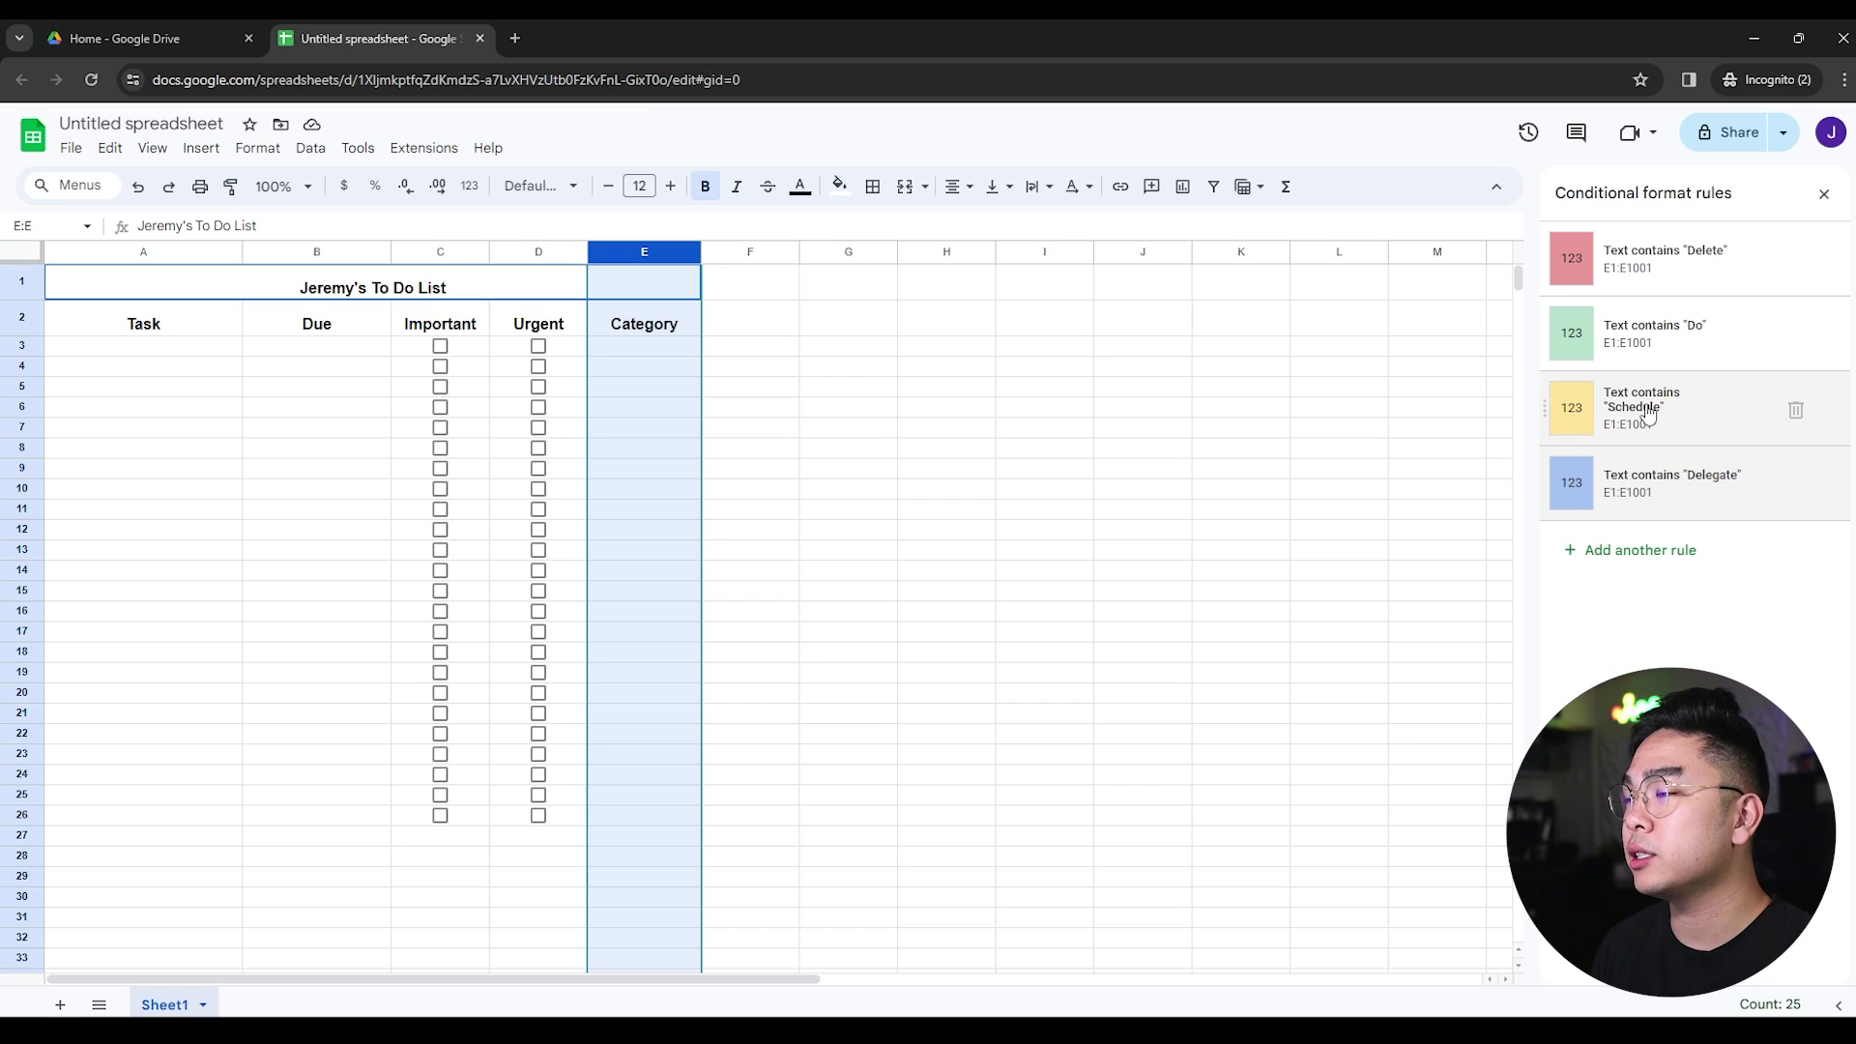
left_click(1127, 453)
Enter Shopping in A3, tick Important and Urgent, then untick Important to get Delegate
left_click(192, 353)
type("Shopping")
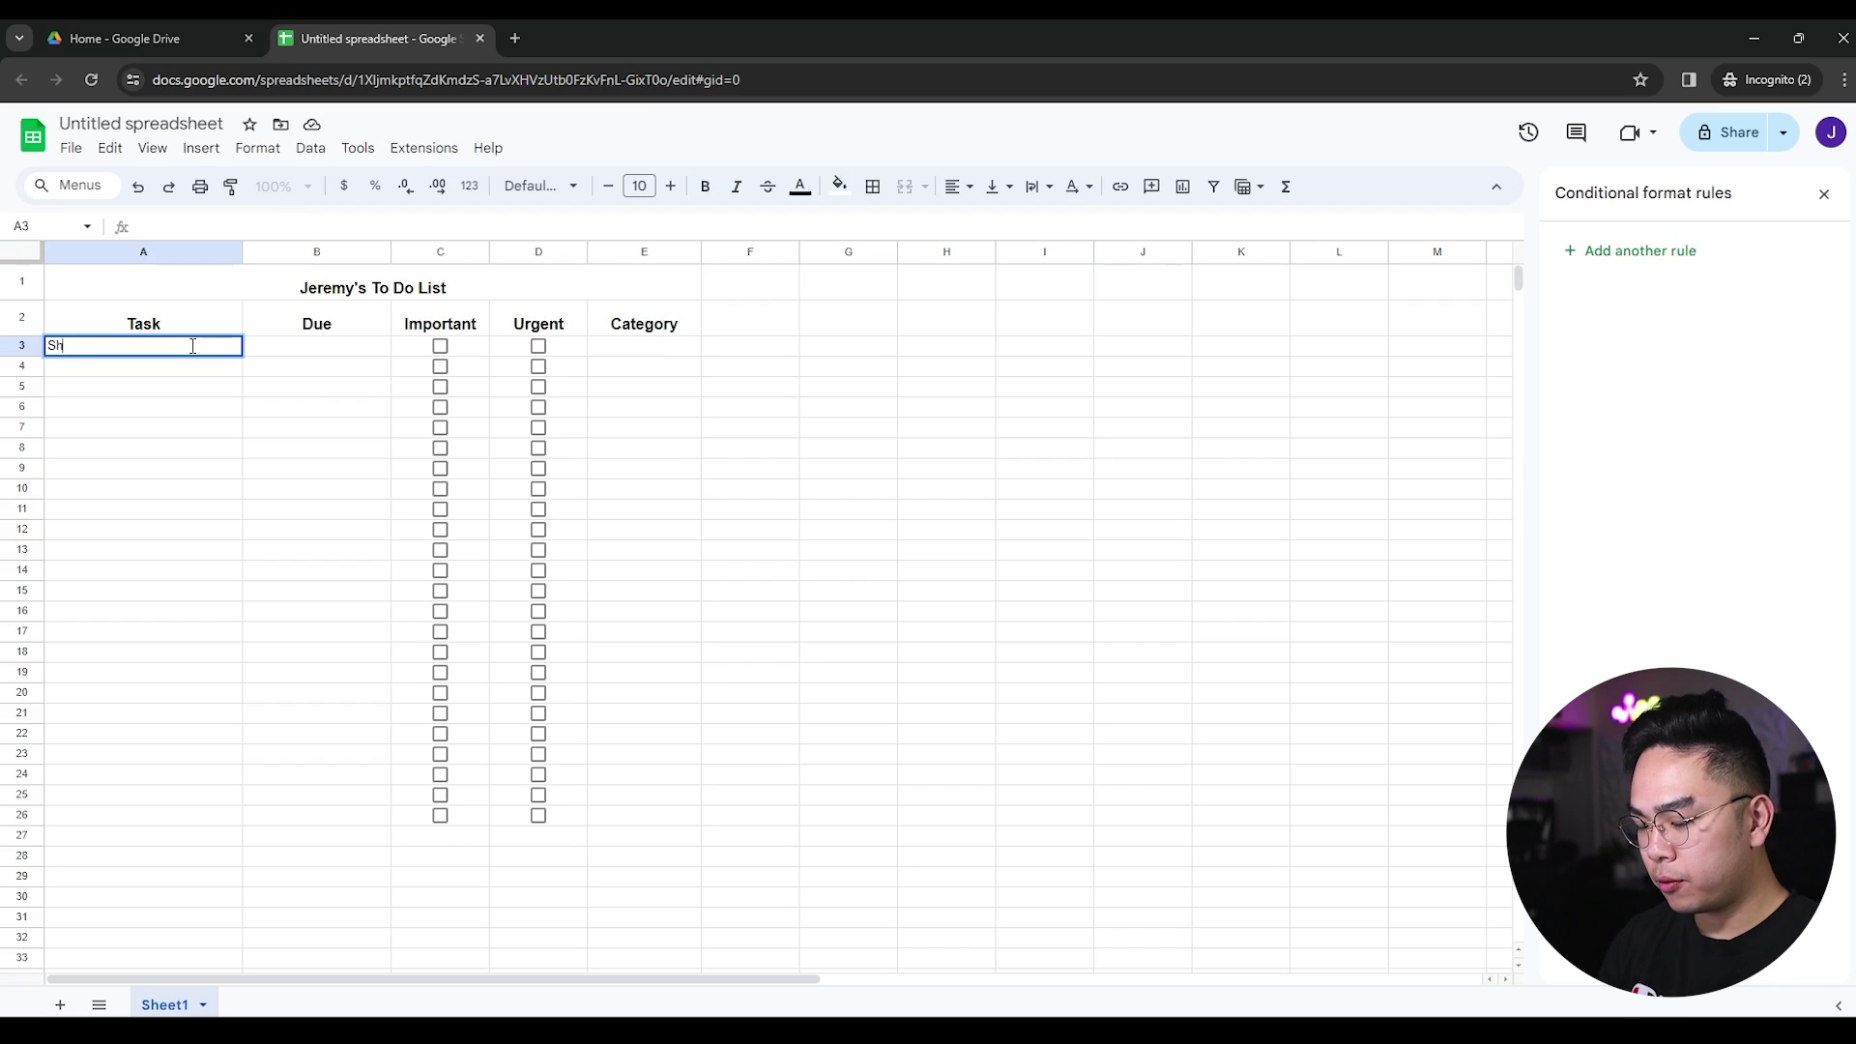
key("Return")
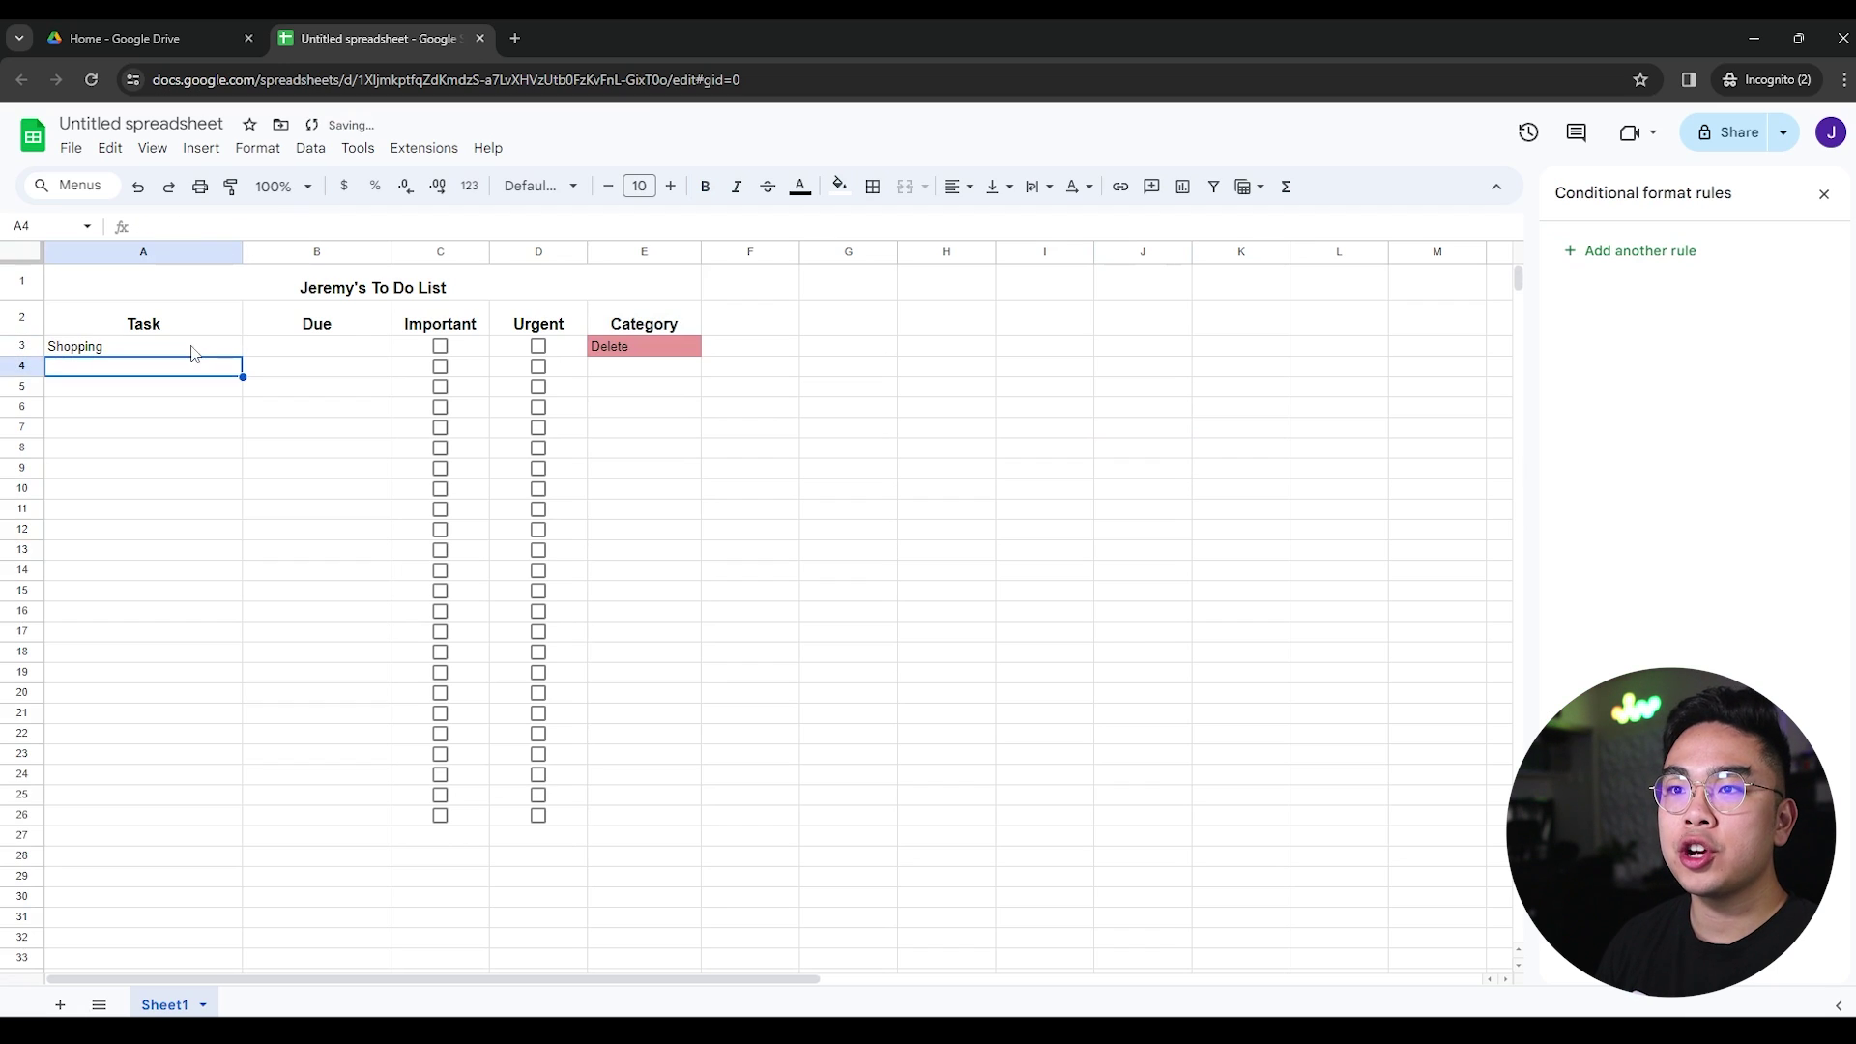
left_click(643, 367)
left_click(645, 350)
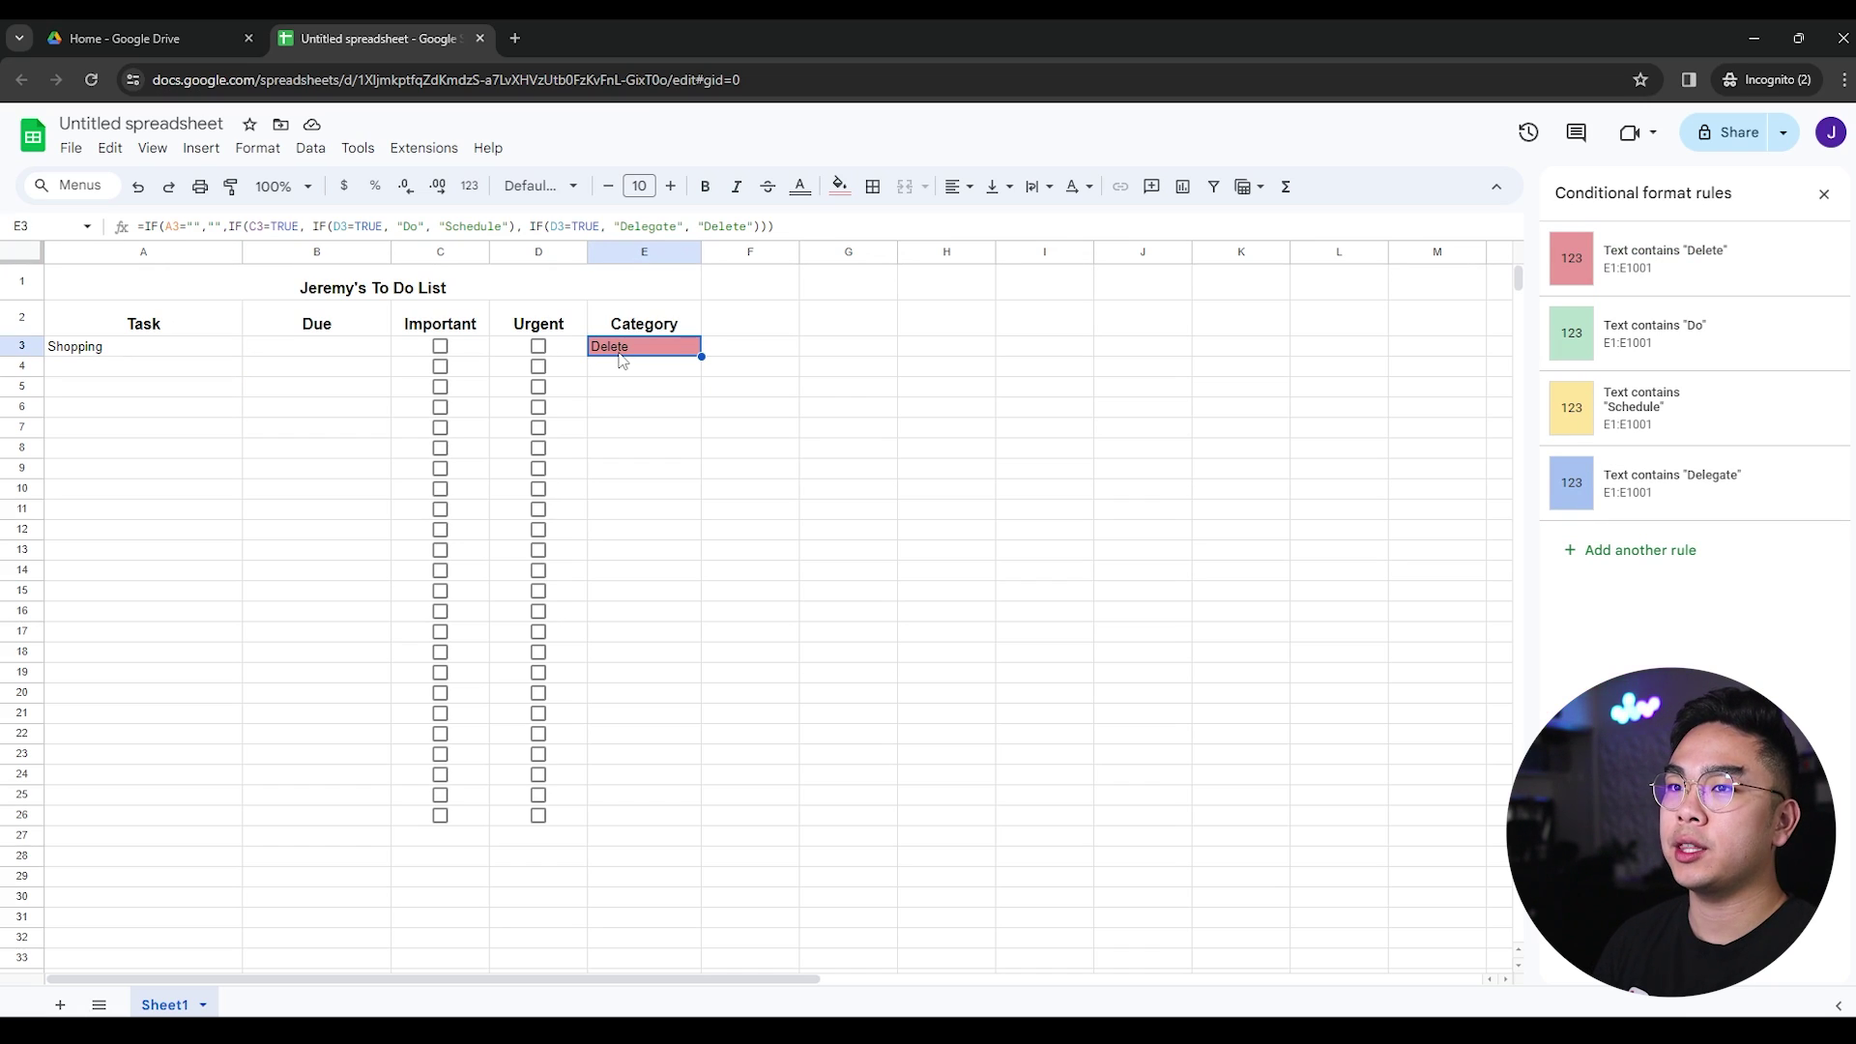
left_click(440, 347)
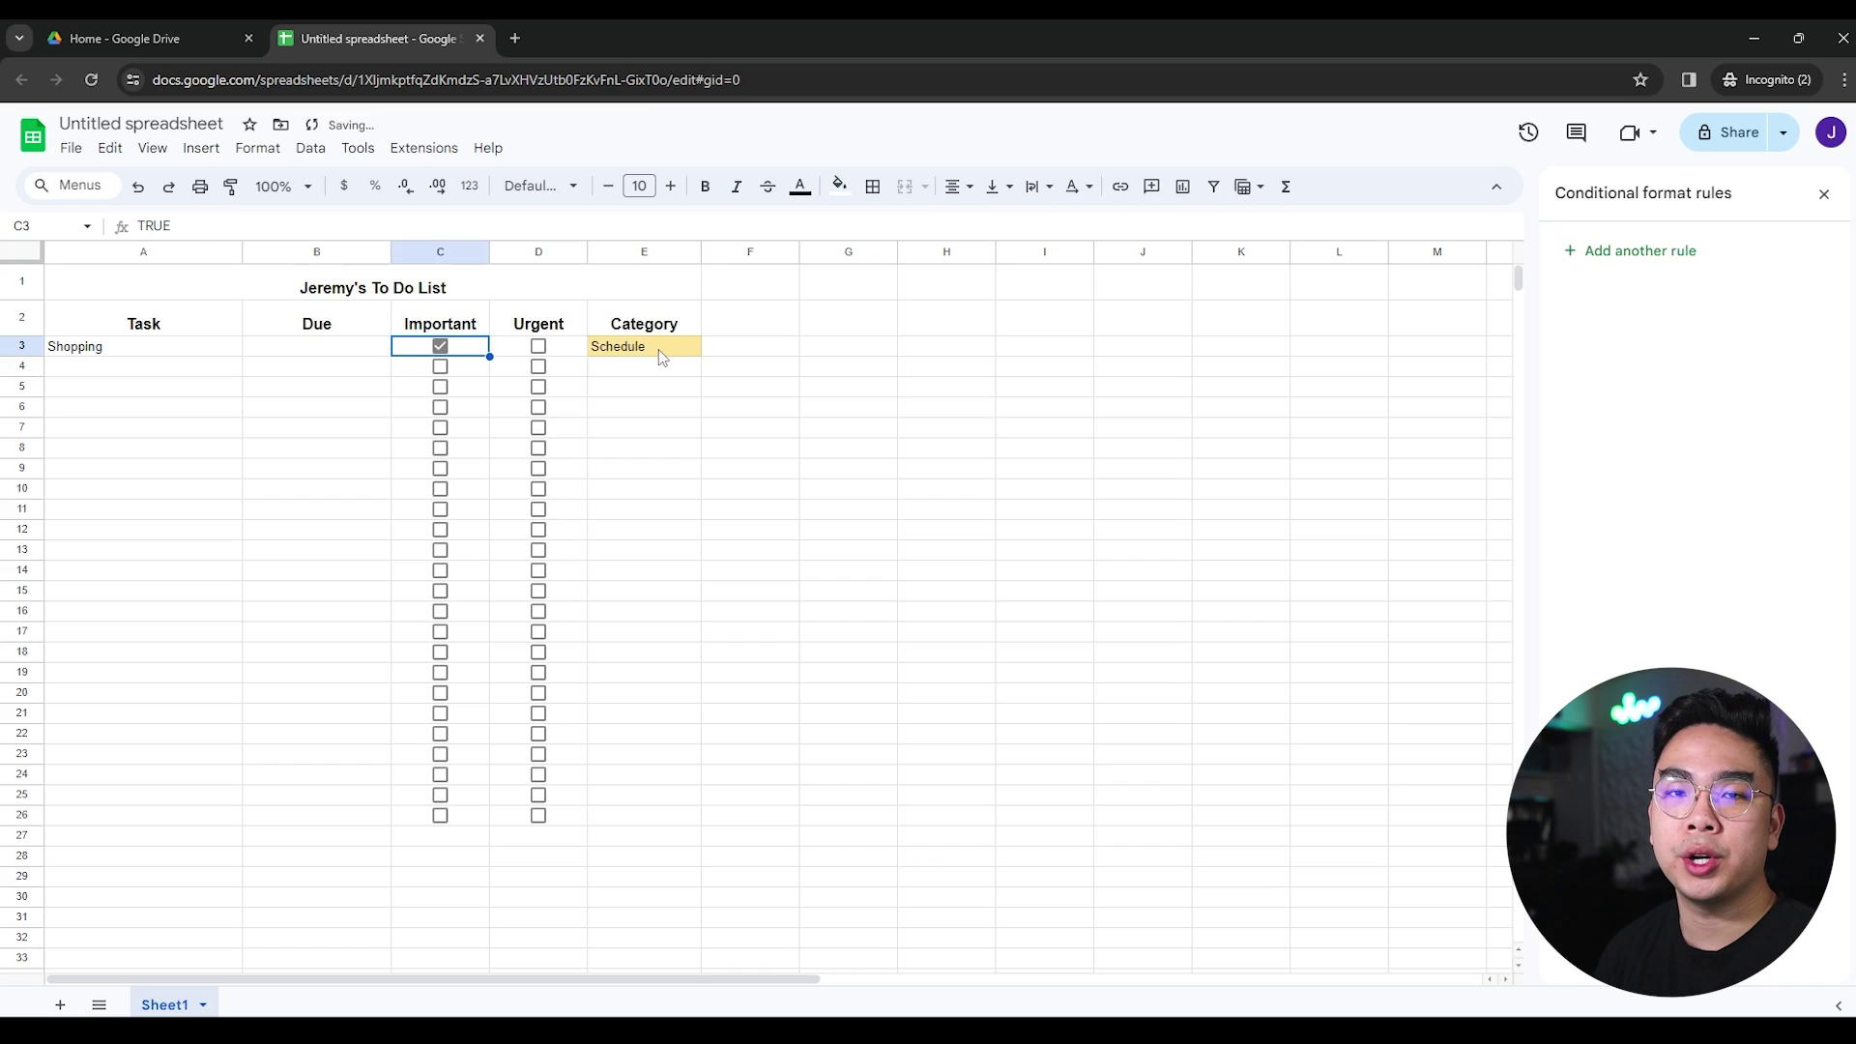
left_click(538, 347)
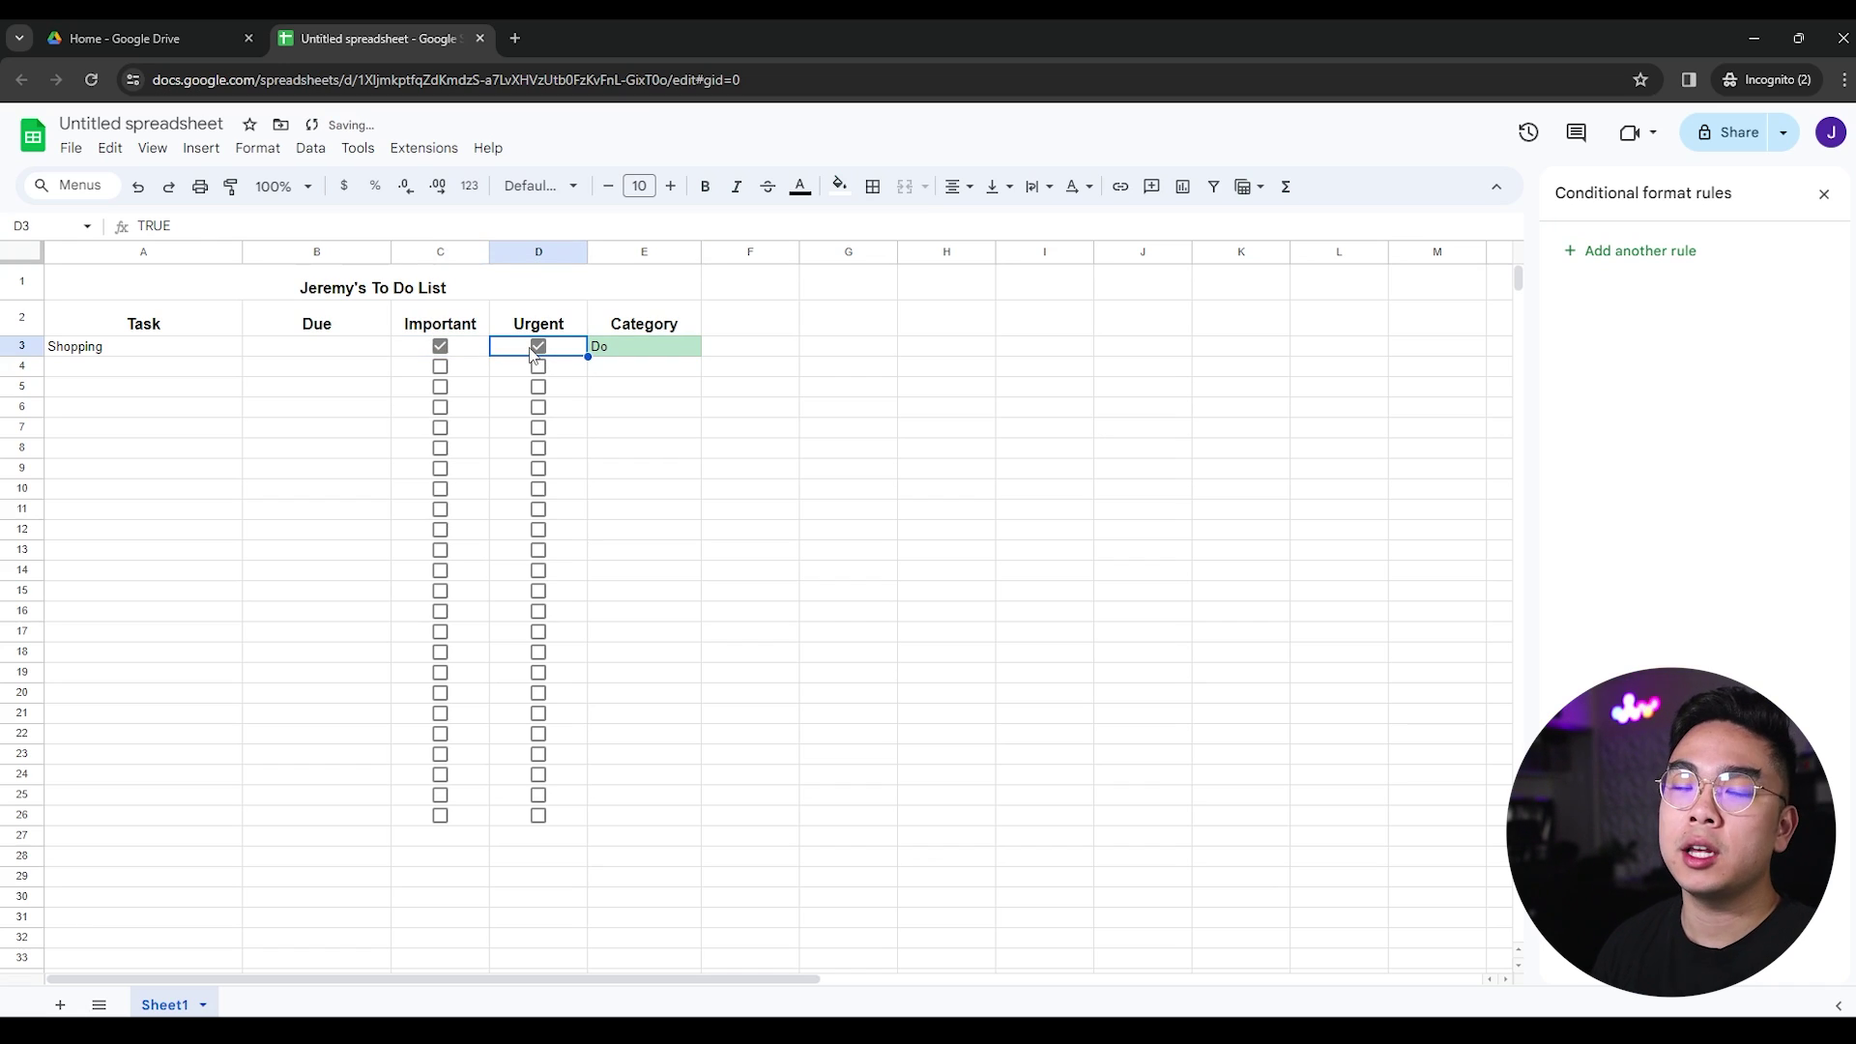
left_click(441, 350)
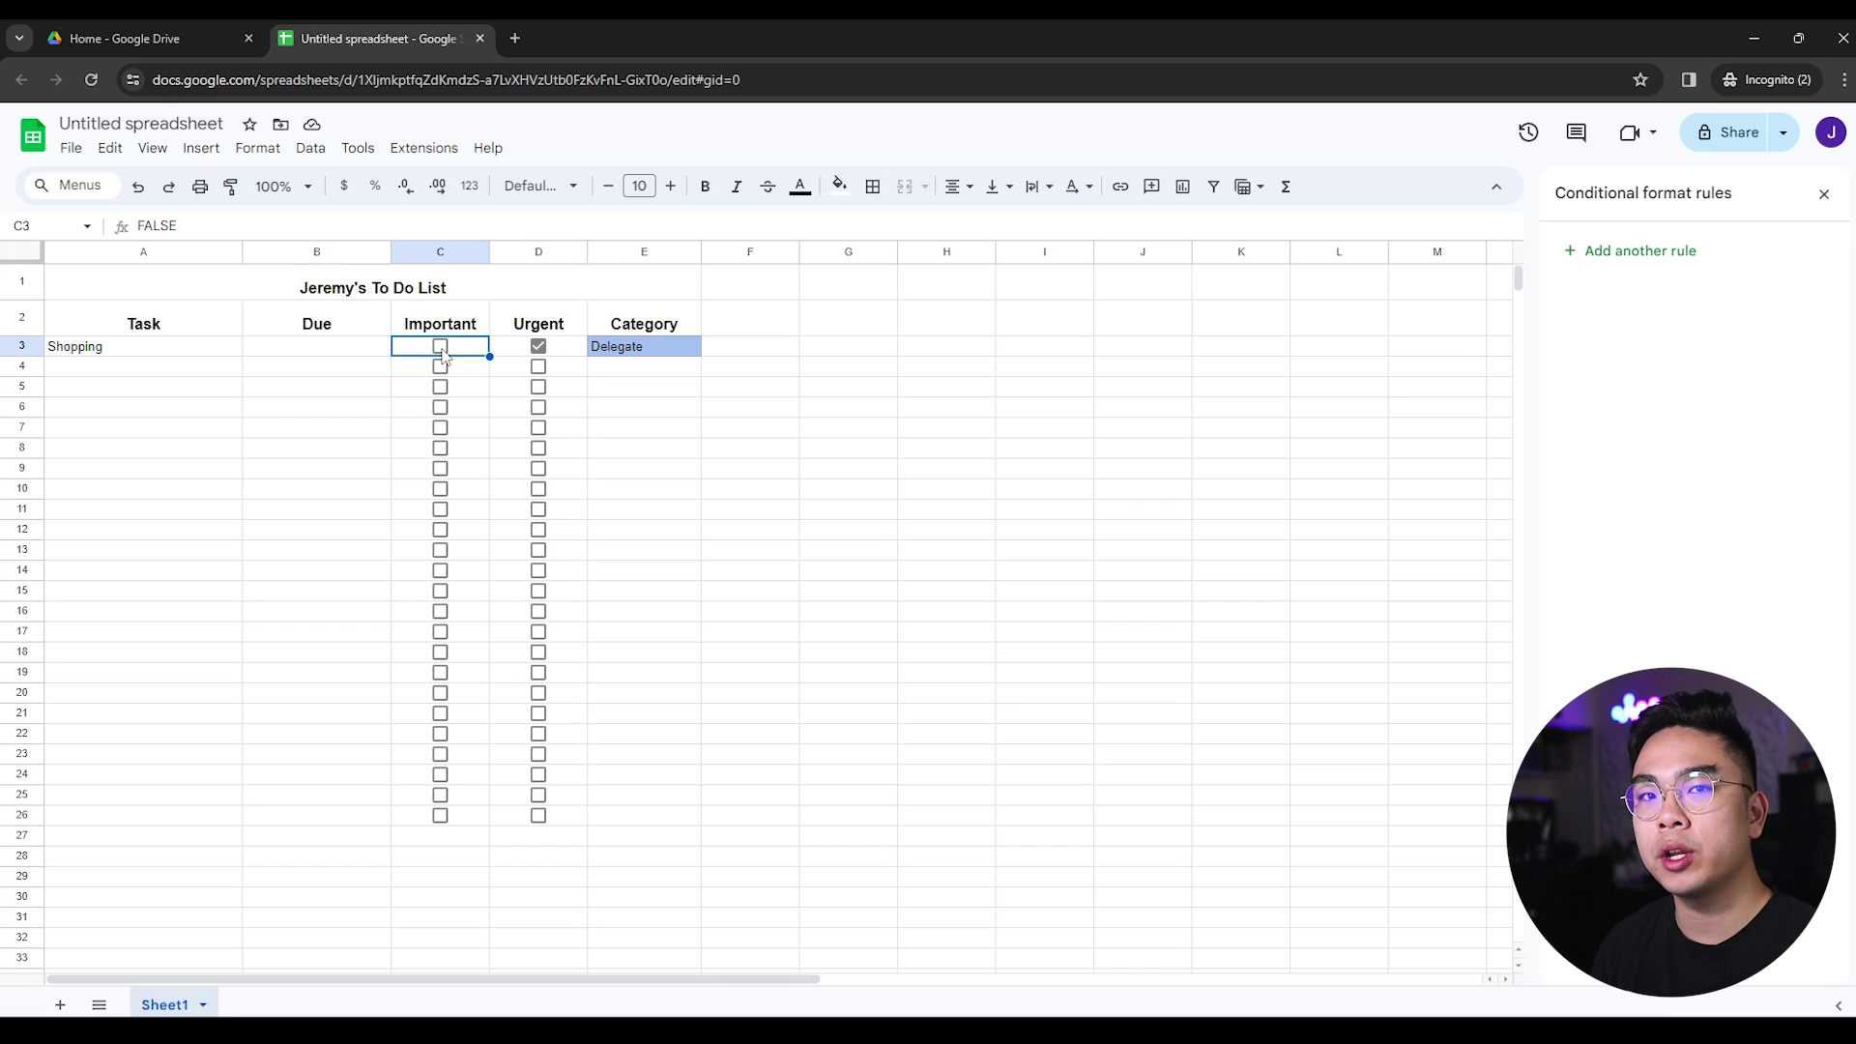
Create a filter on the to-do table A2:E26
left_click_drag(166, 325, 638, 824)
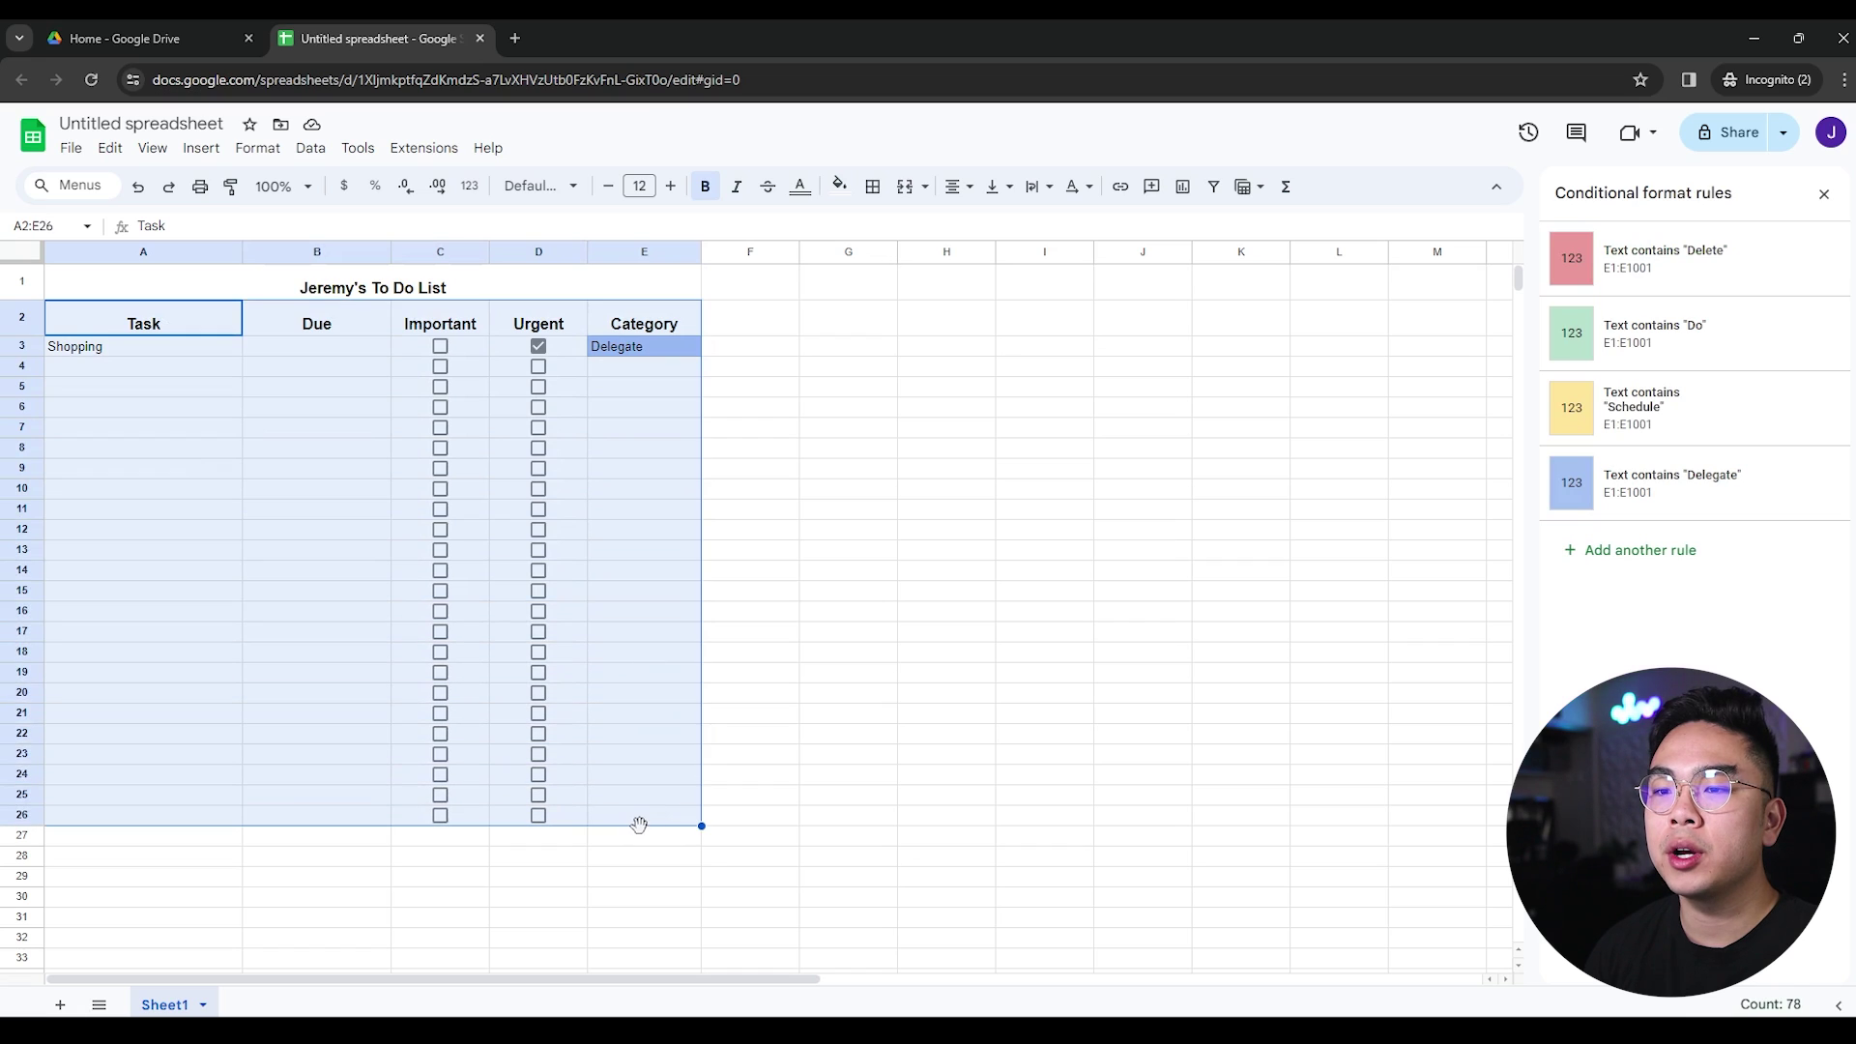
right_click(223, 327)
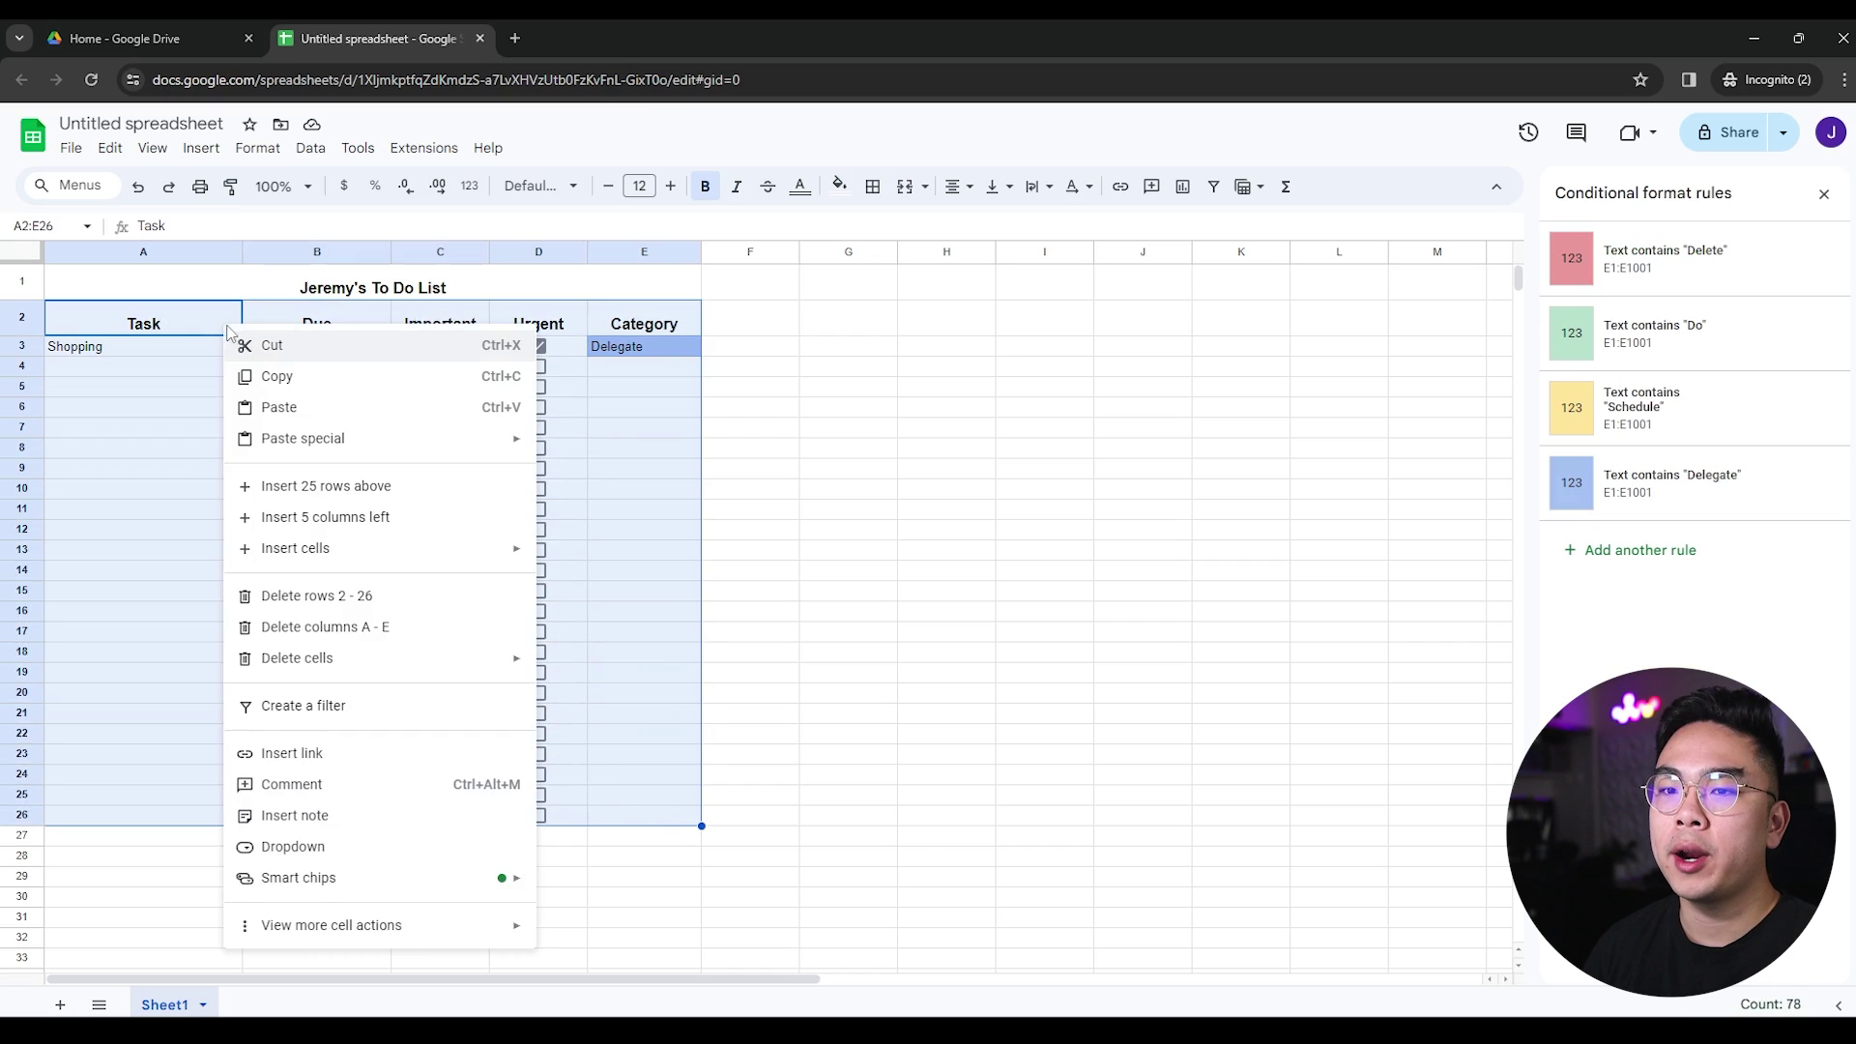
left_click(348, 712)
left_click(315, 661)
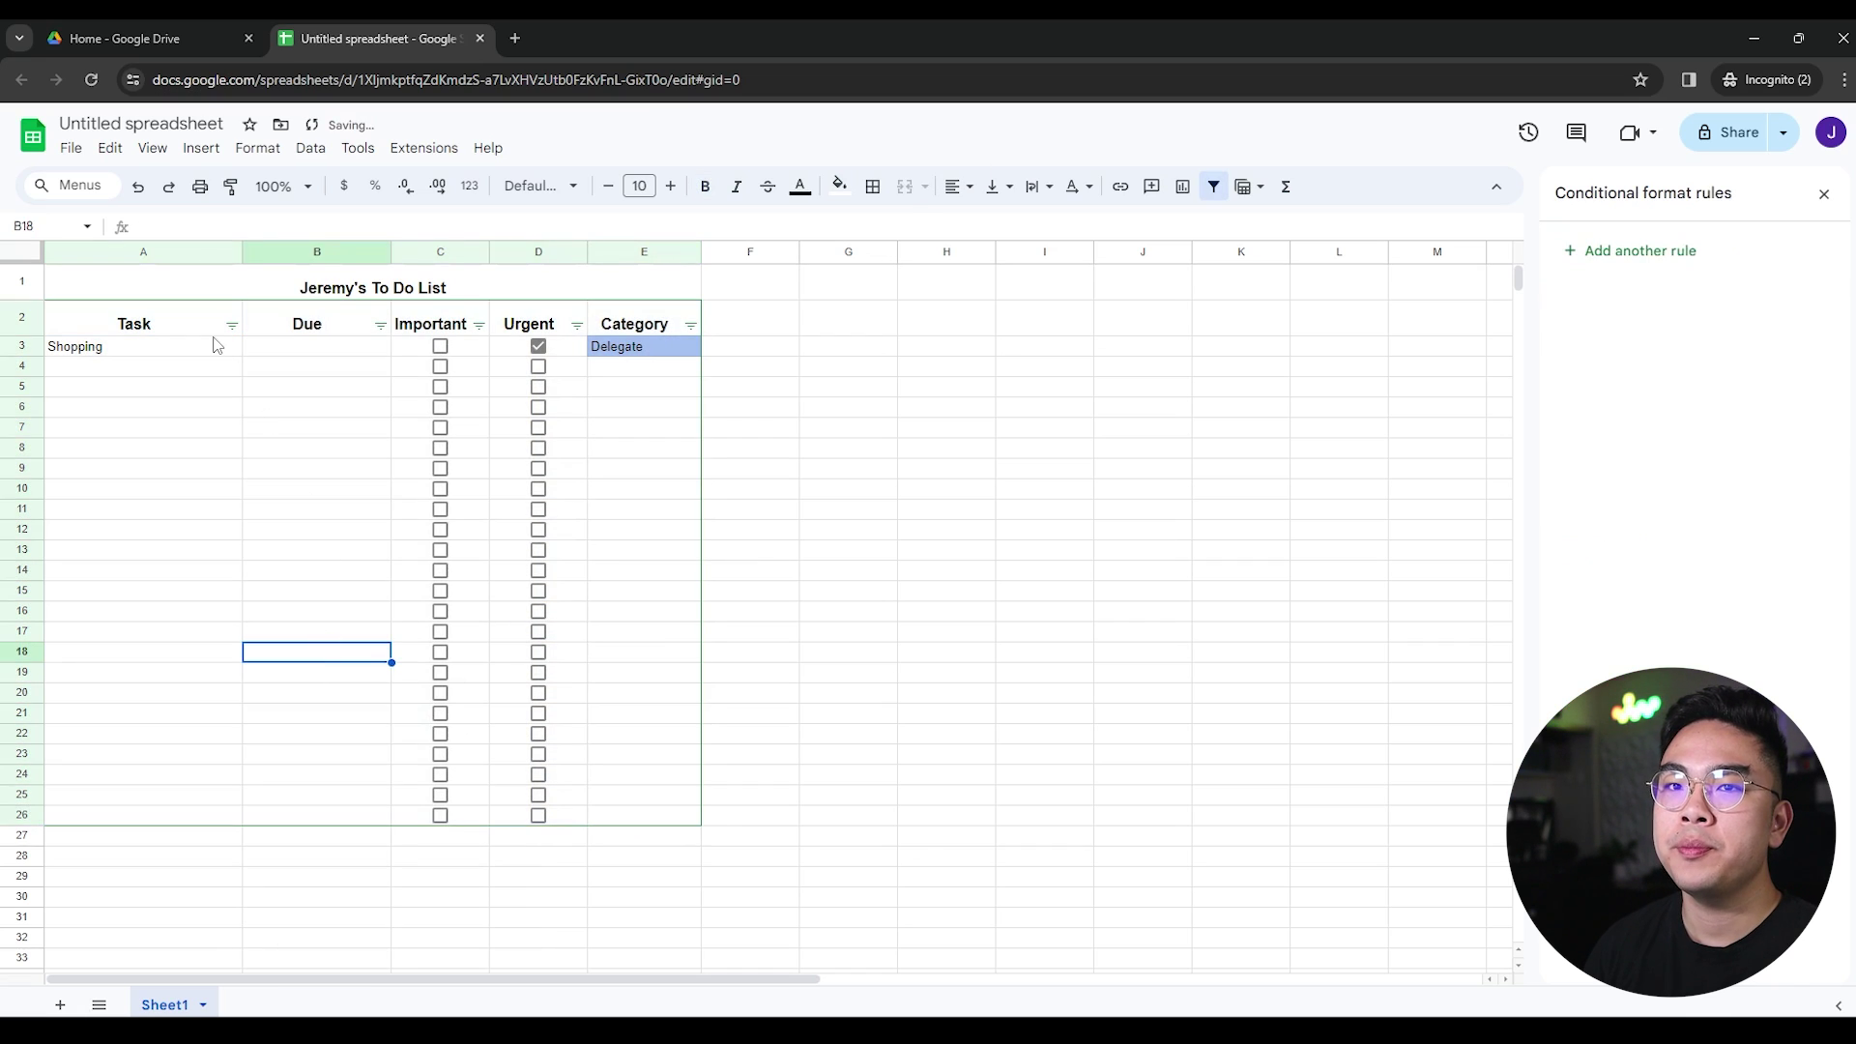
Add Watch TV as the task in A4, showing a red Delete category
left_click(136, 371)
type("Wathc")
key("Return")
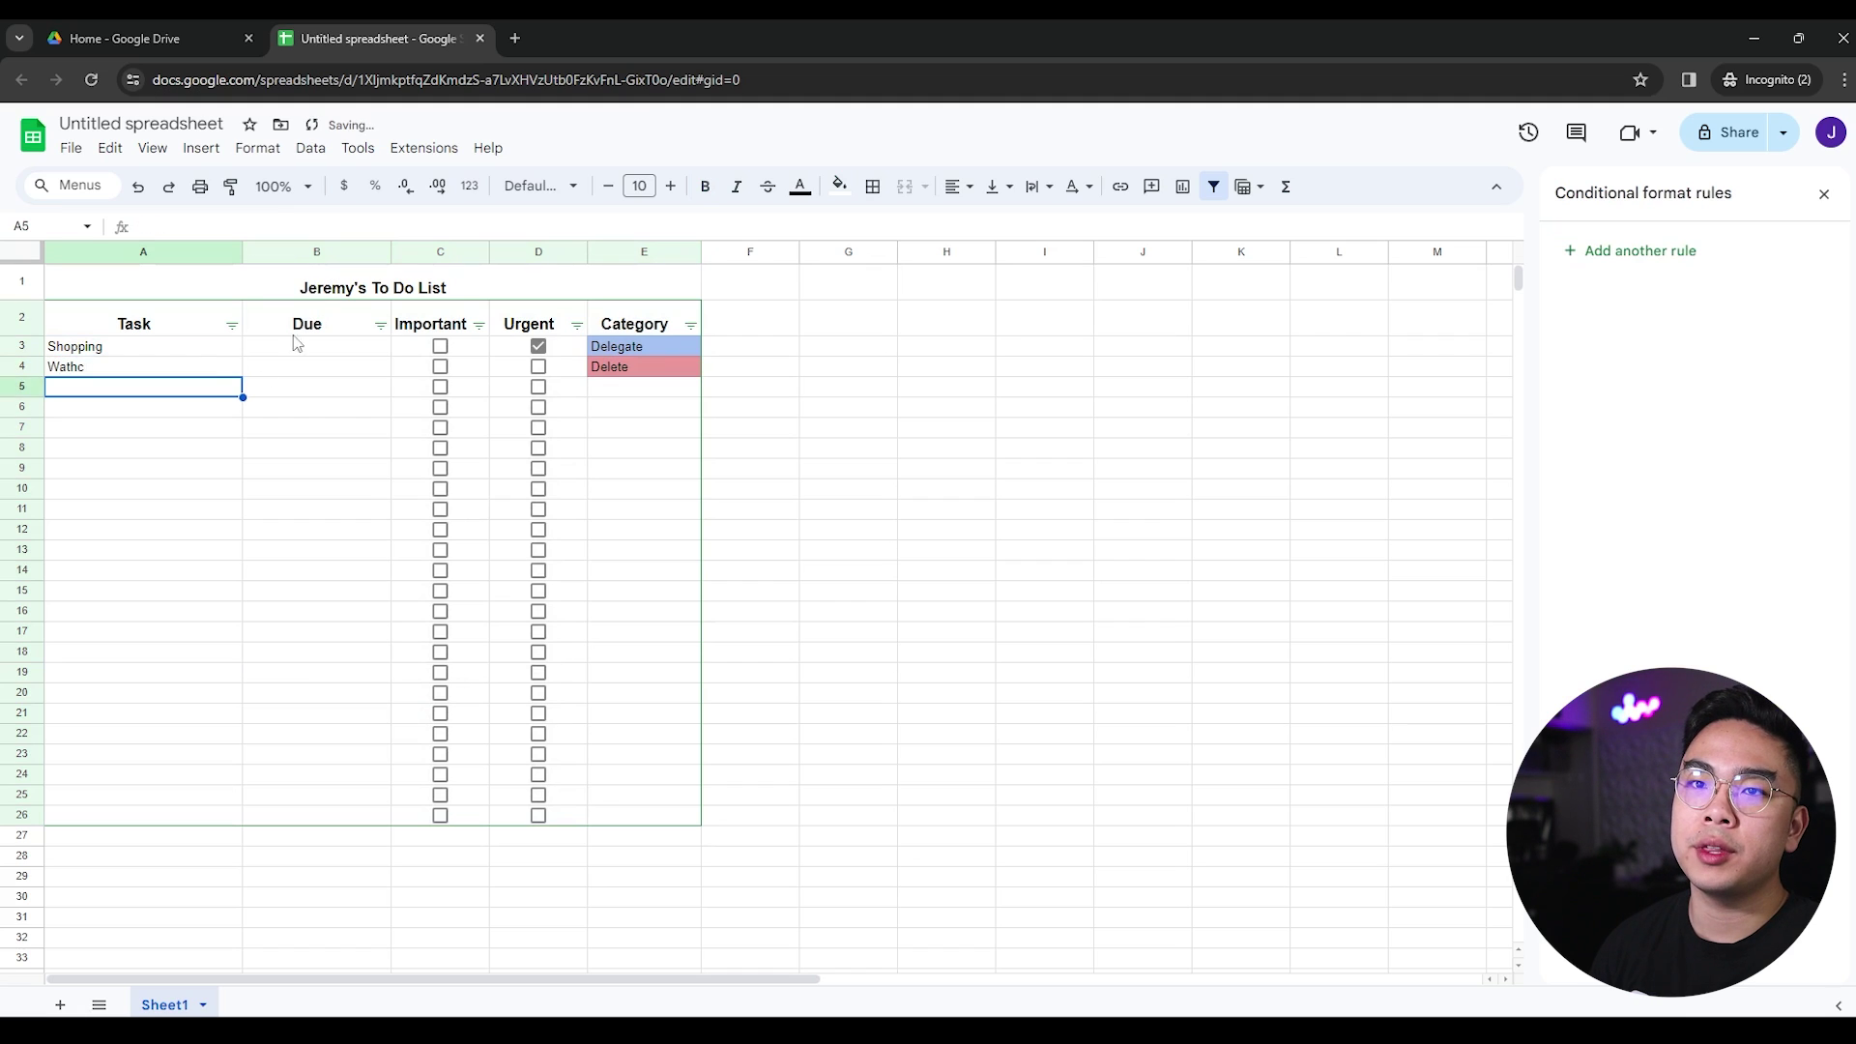
left_click(206, 370)
type("Watch TV")
key("Return")
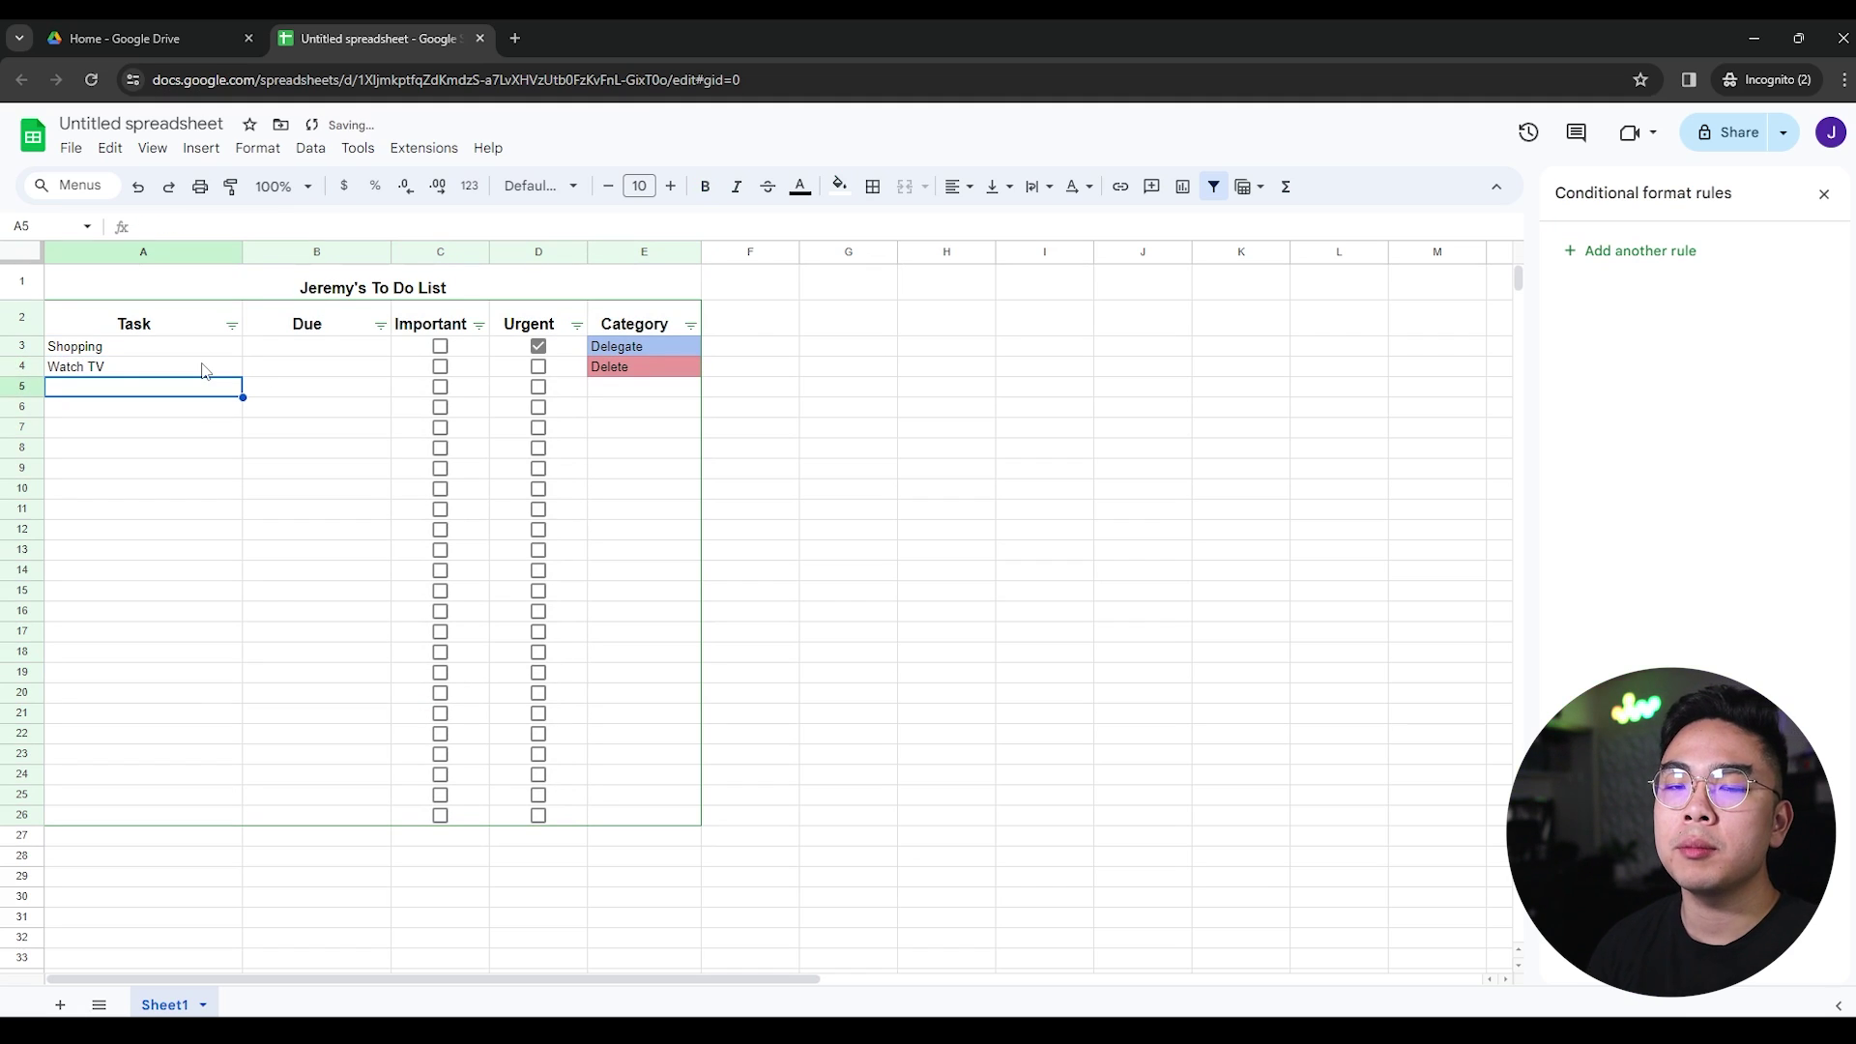
left_click(232, 326)
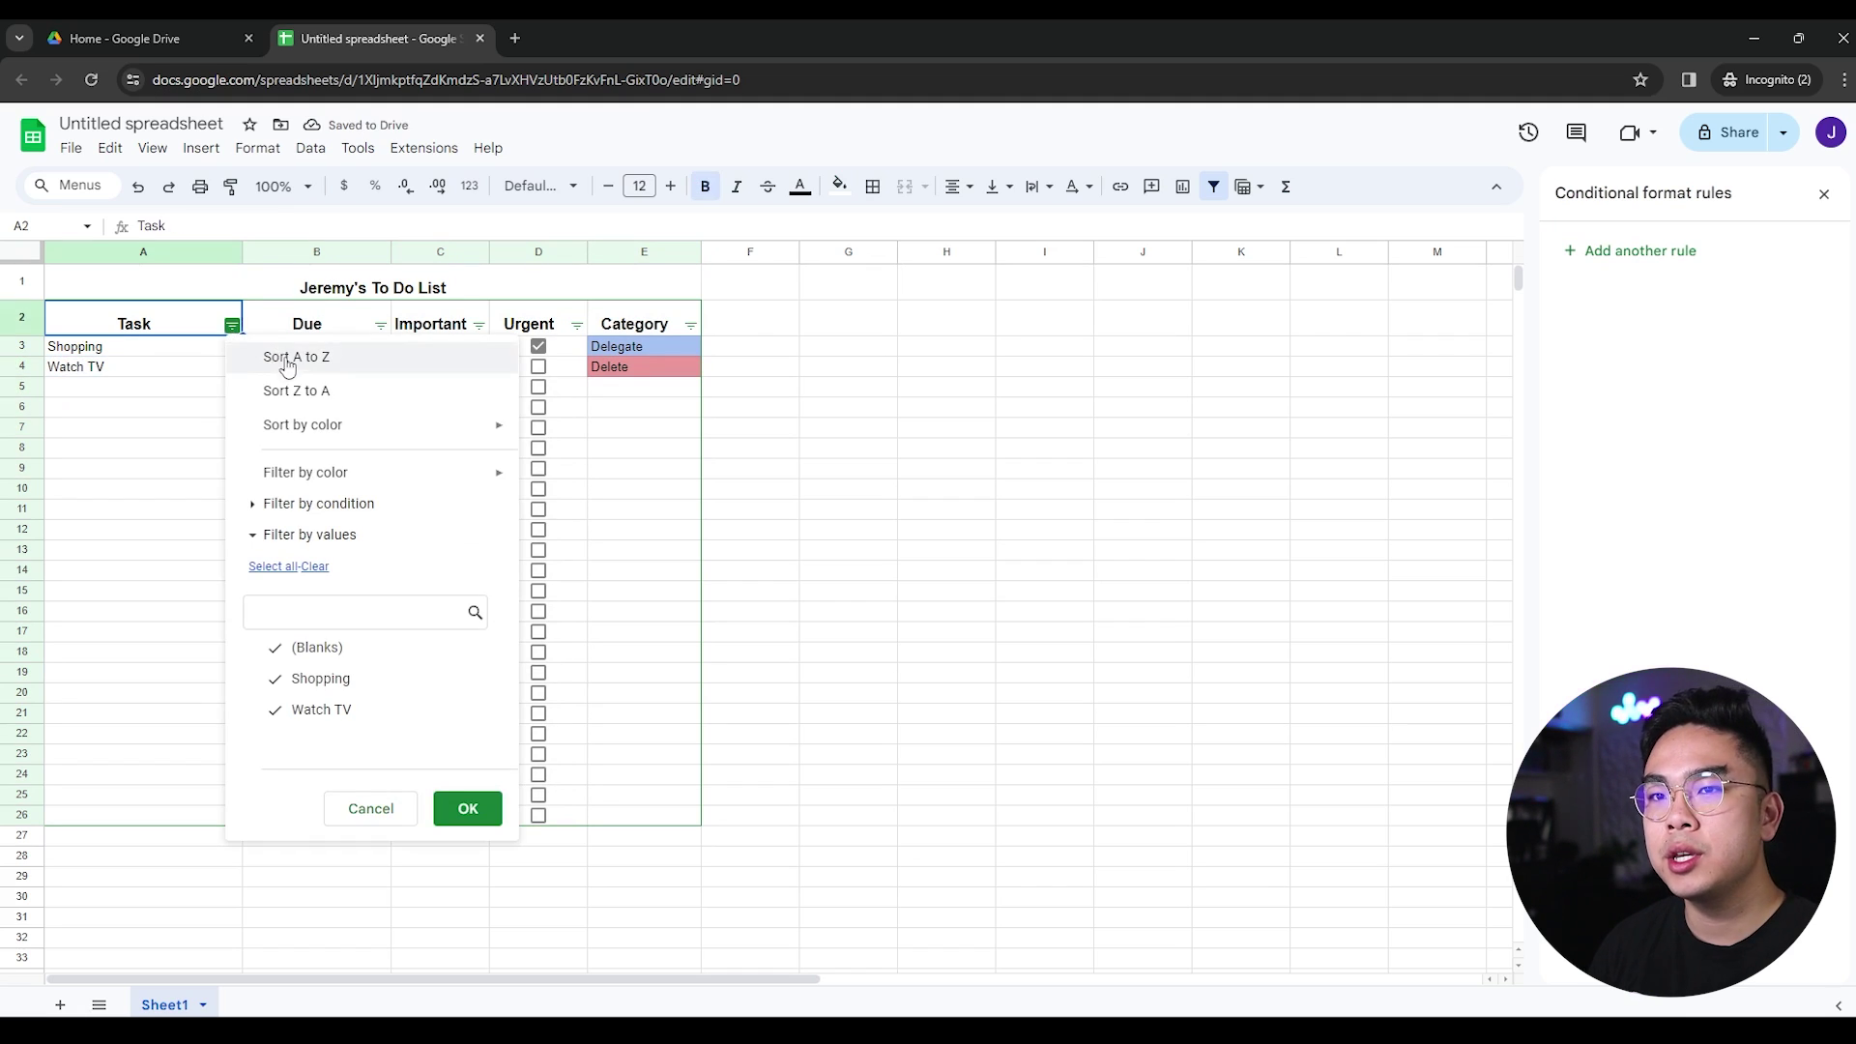
left_click(135, 391)
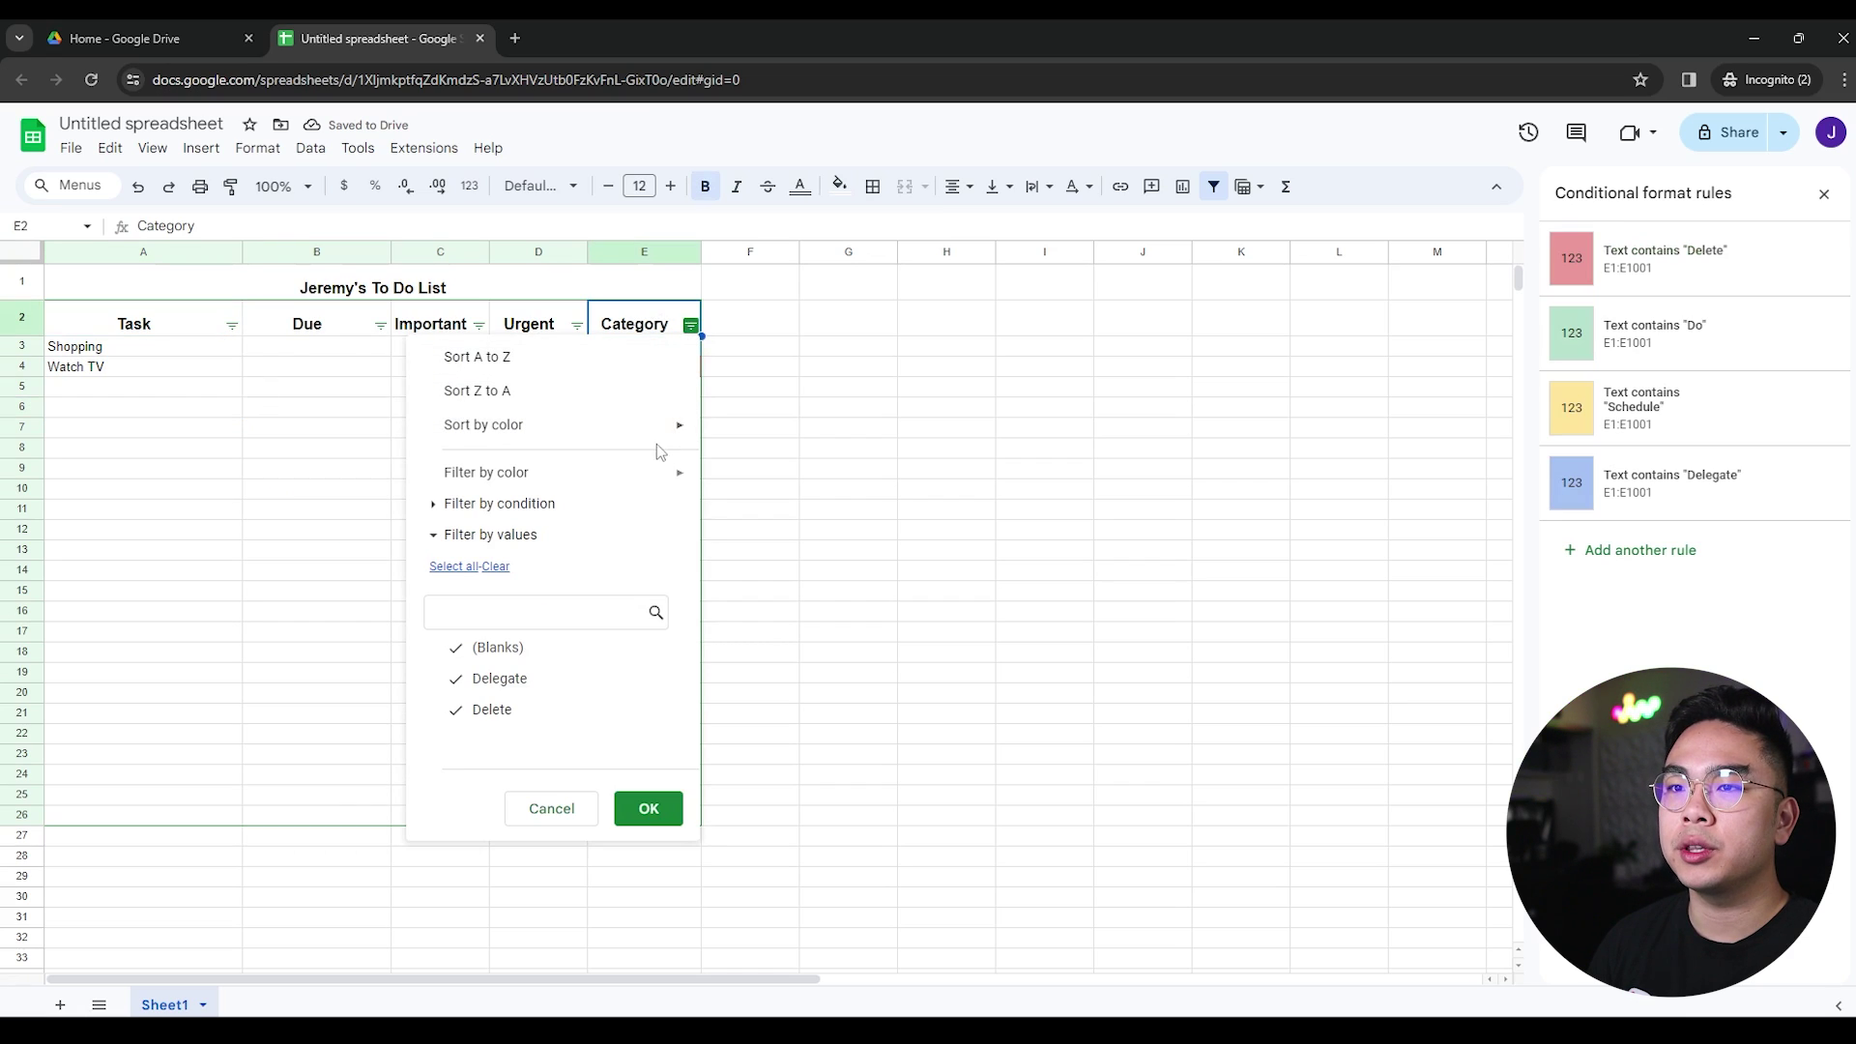
mouse_move(659, 437)
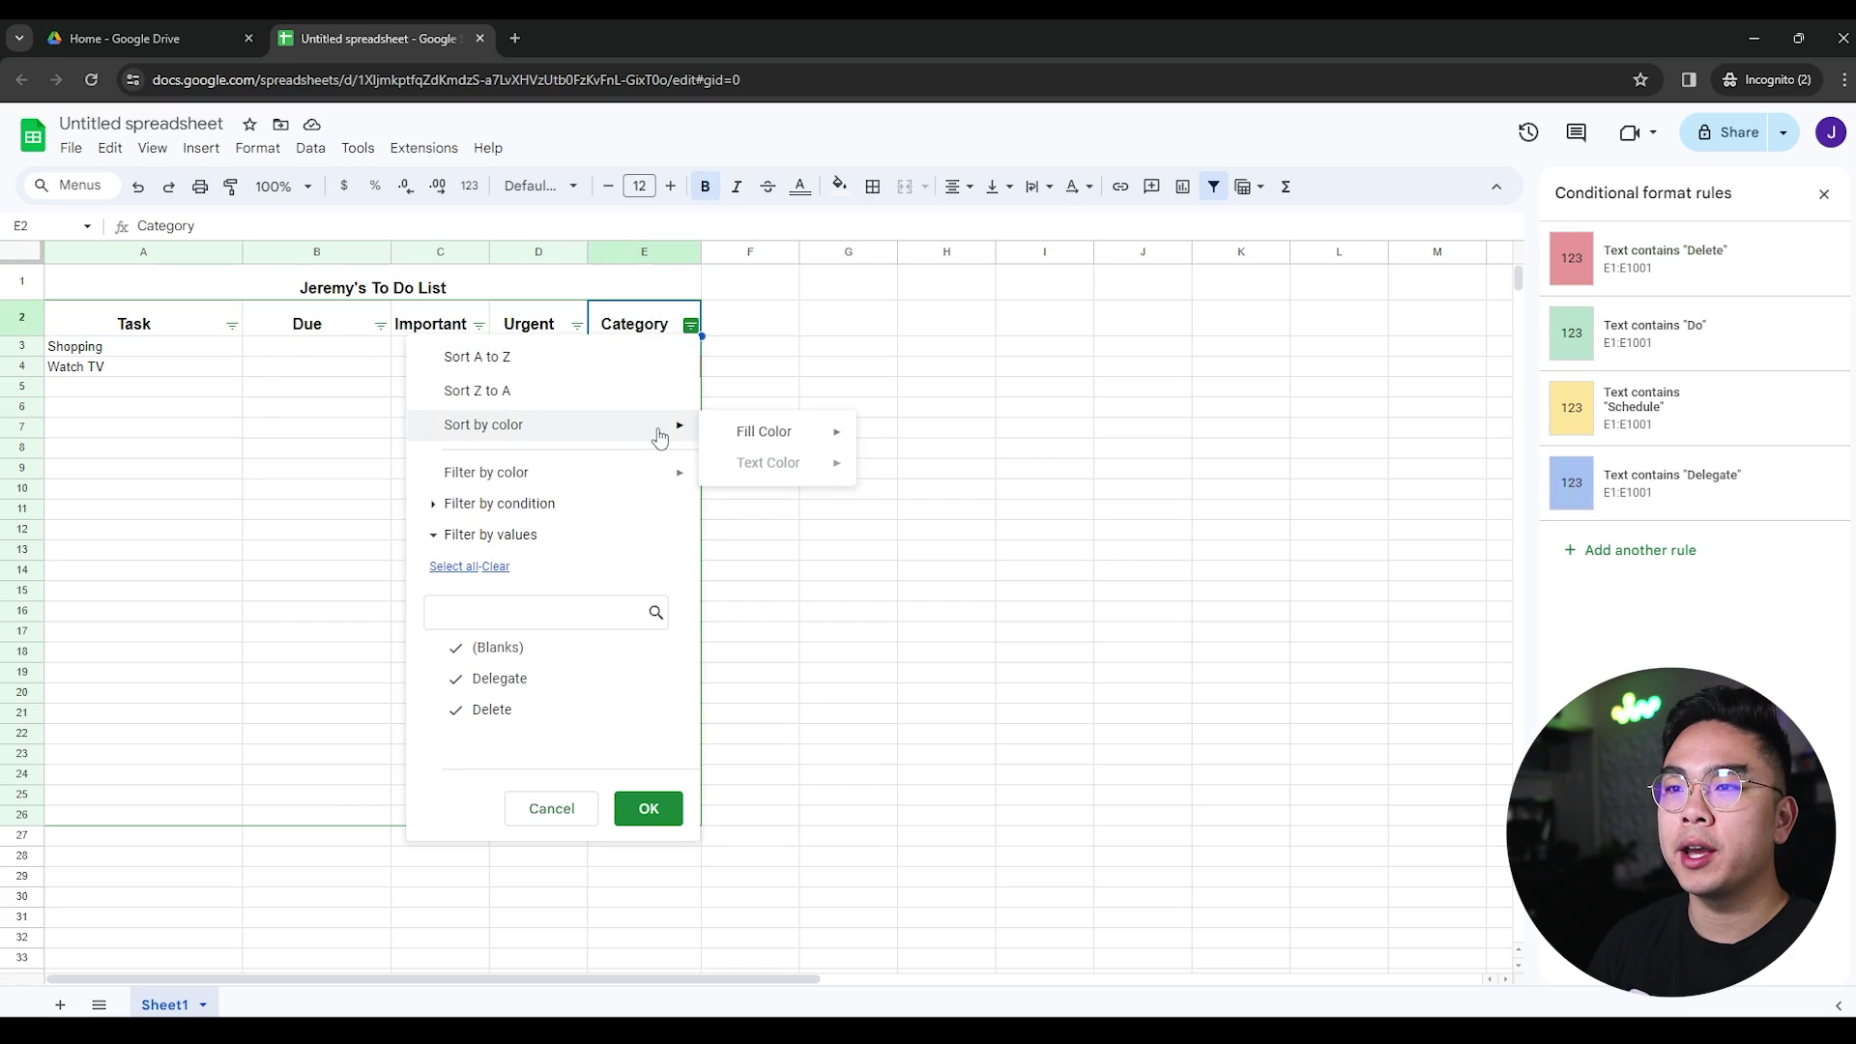
mouse_move(761, 445)
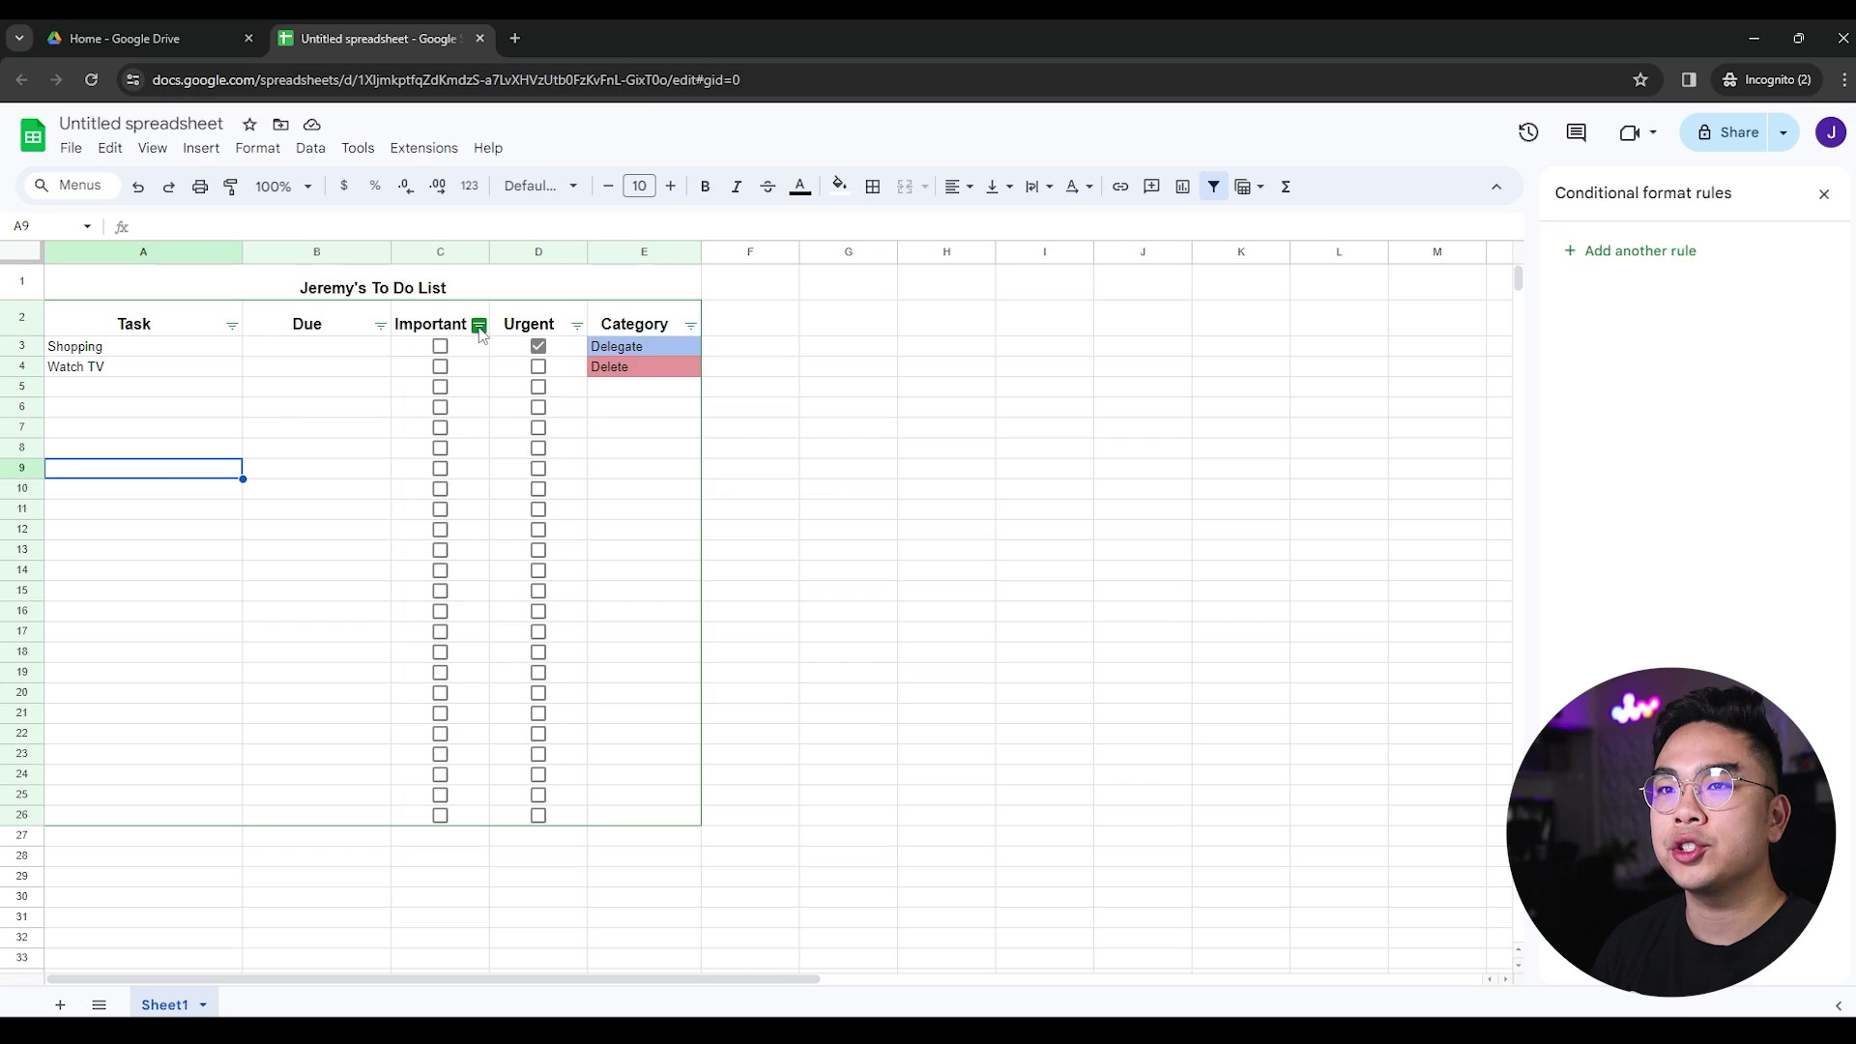
left_click(478, 325)
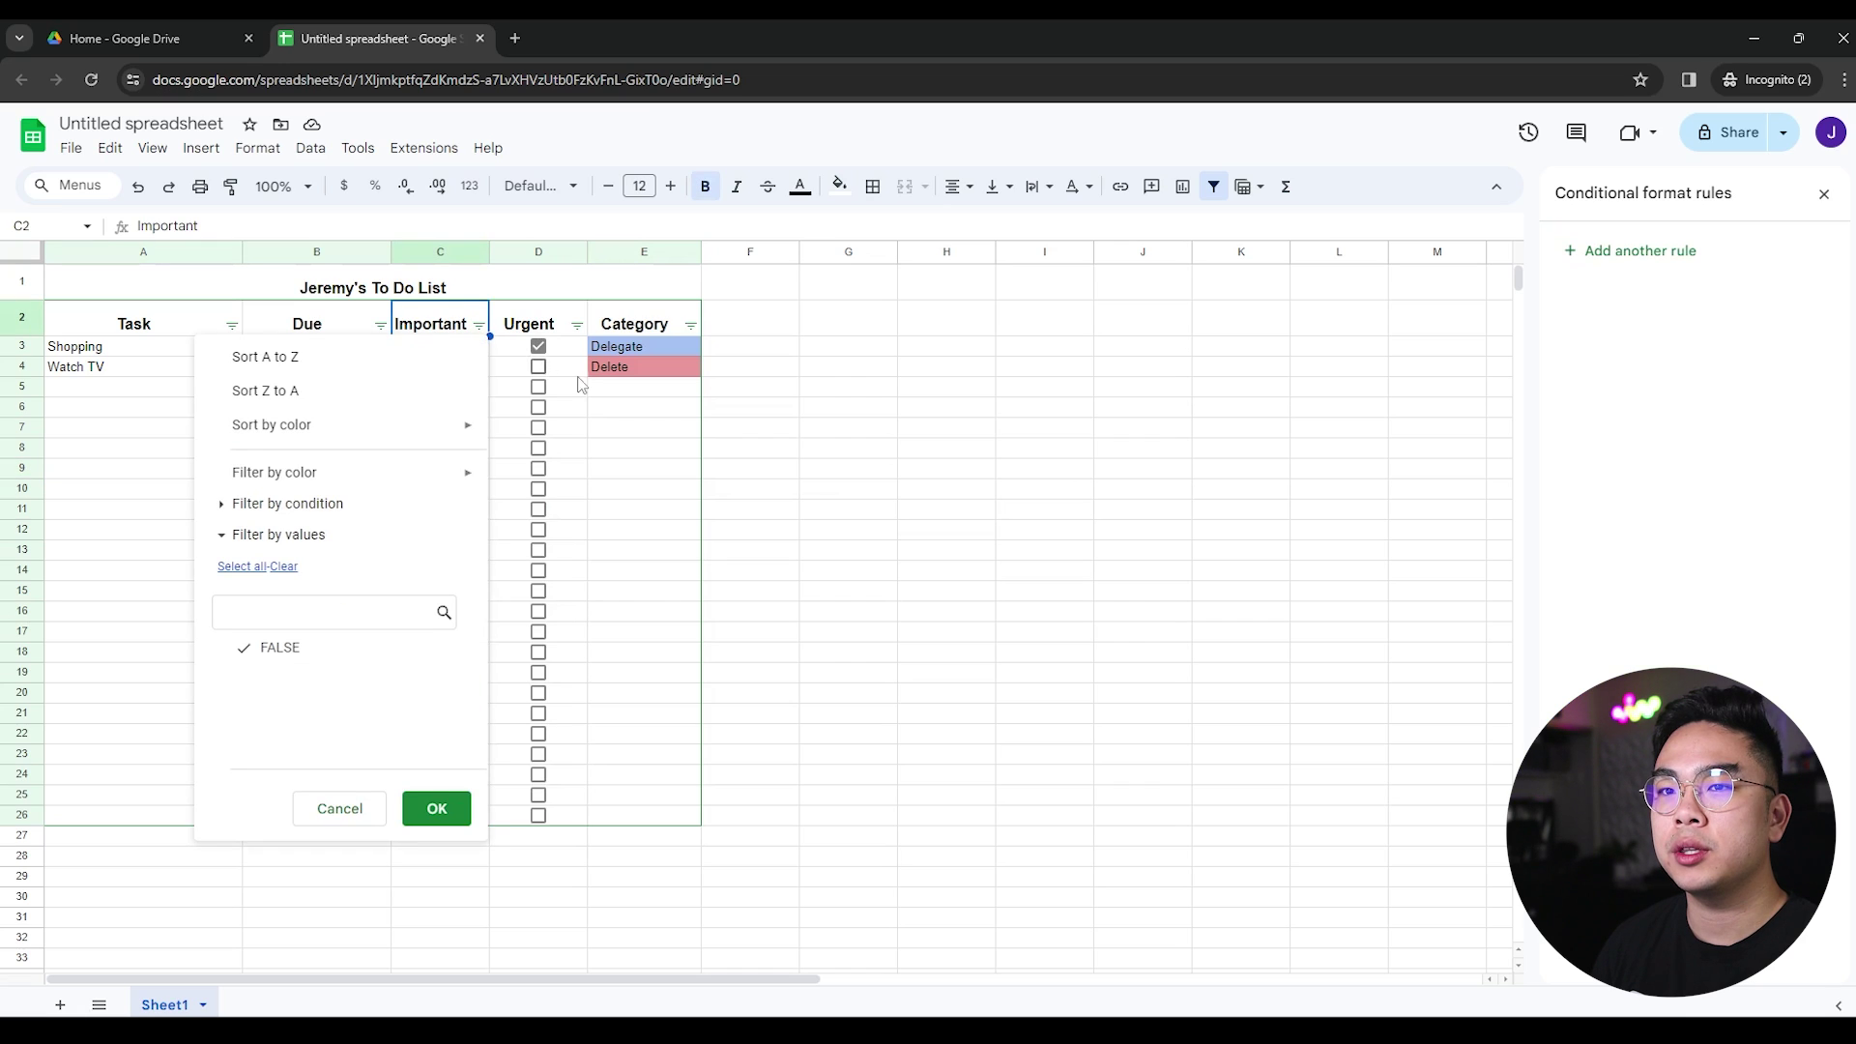
left_click(332, 505)
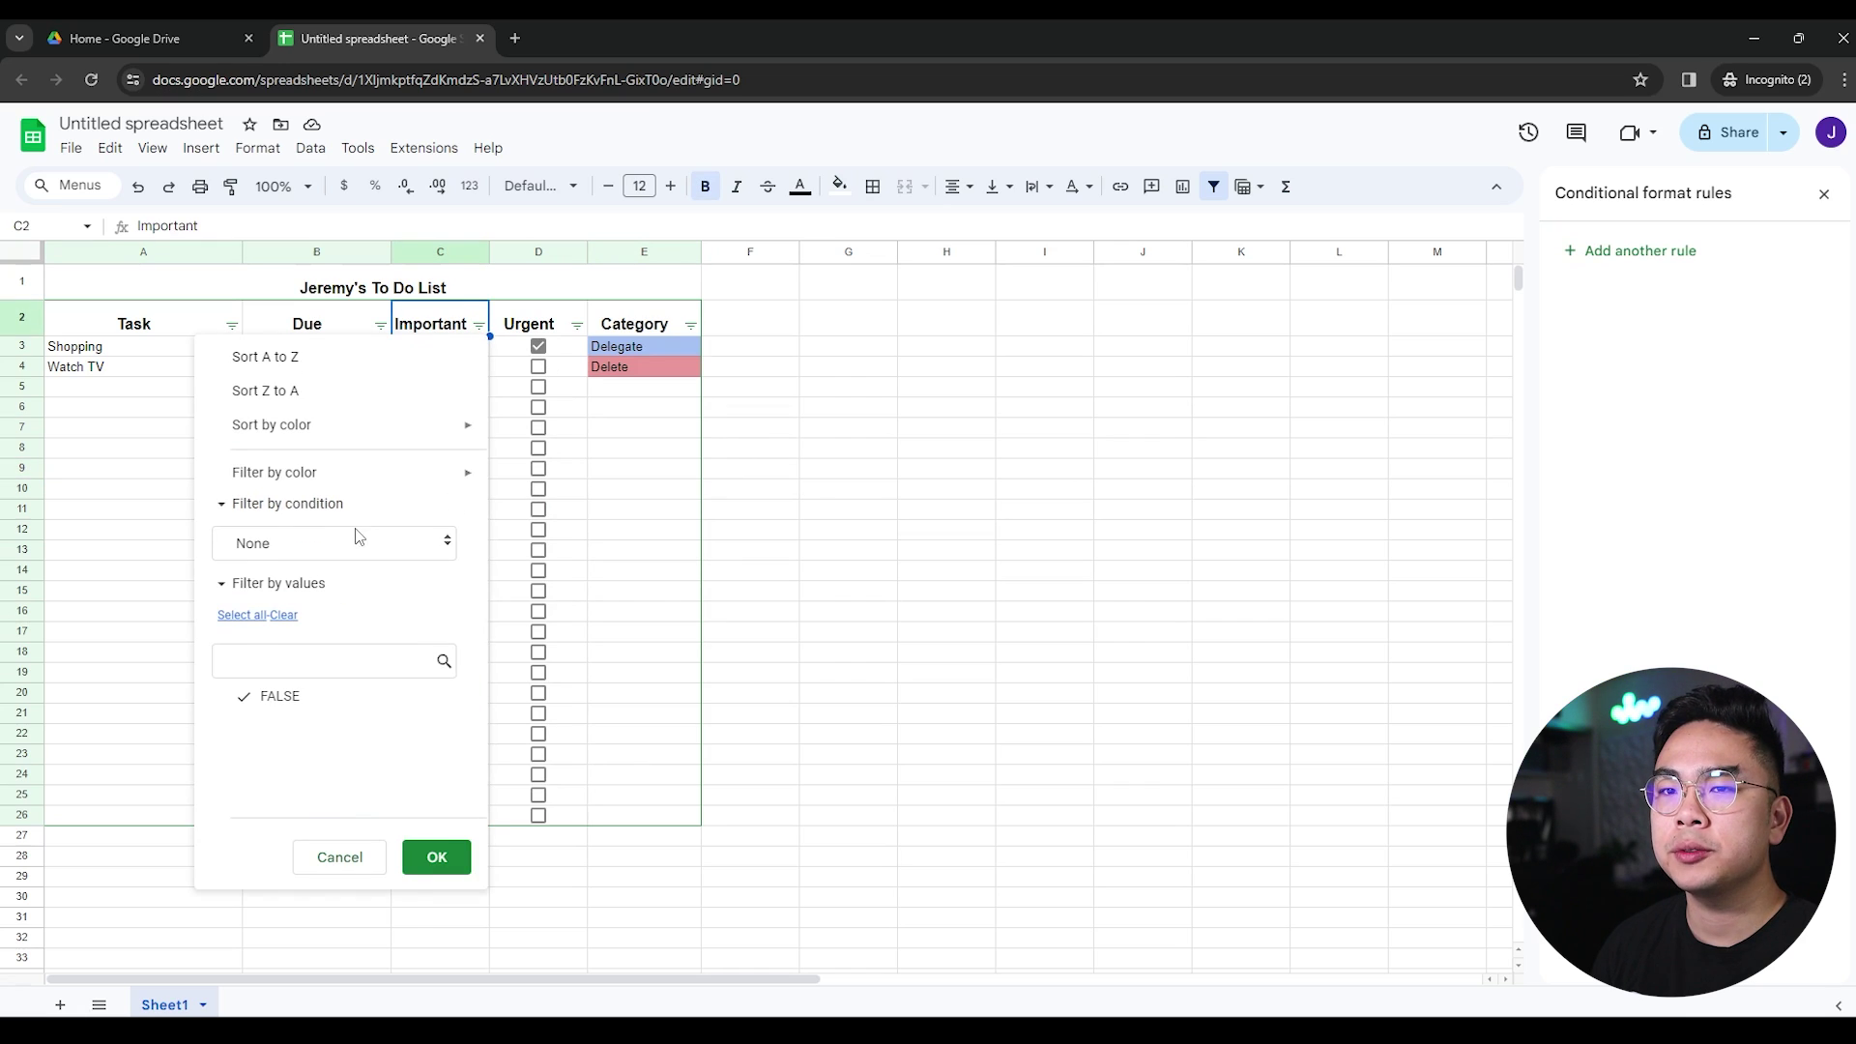
left_click(358, 537)
scroll(362, 546, "down", 3)
left_click(485, 494)
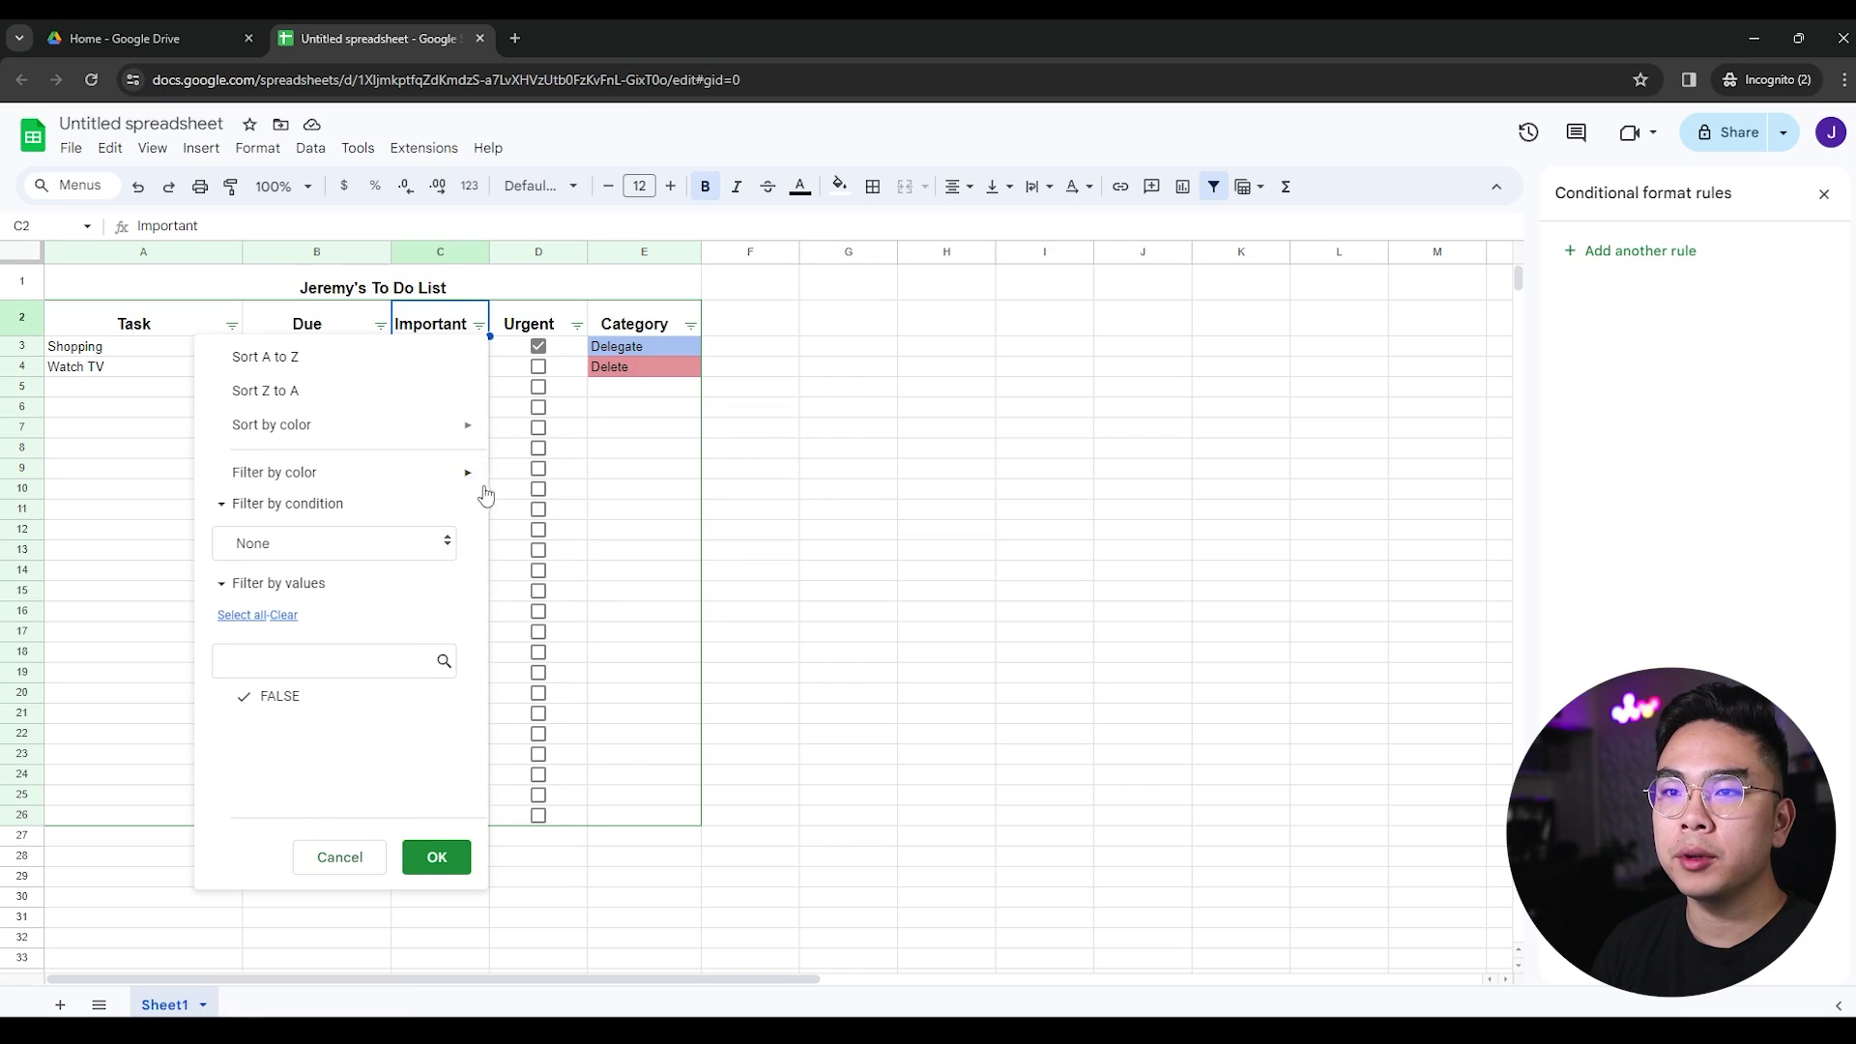
left_click(148, 673)
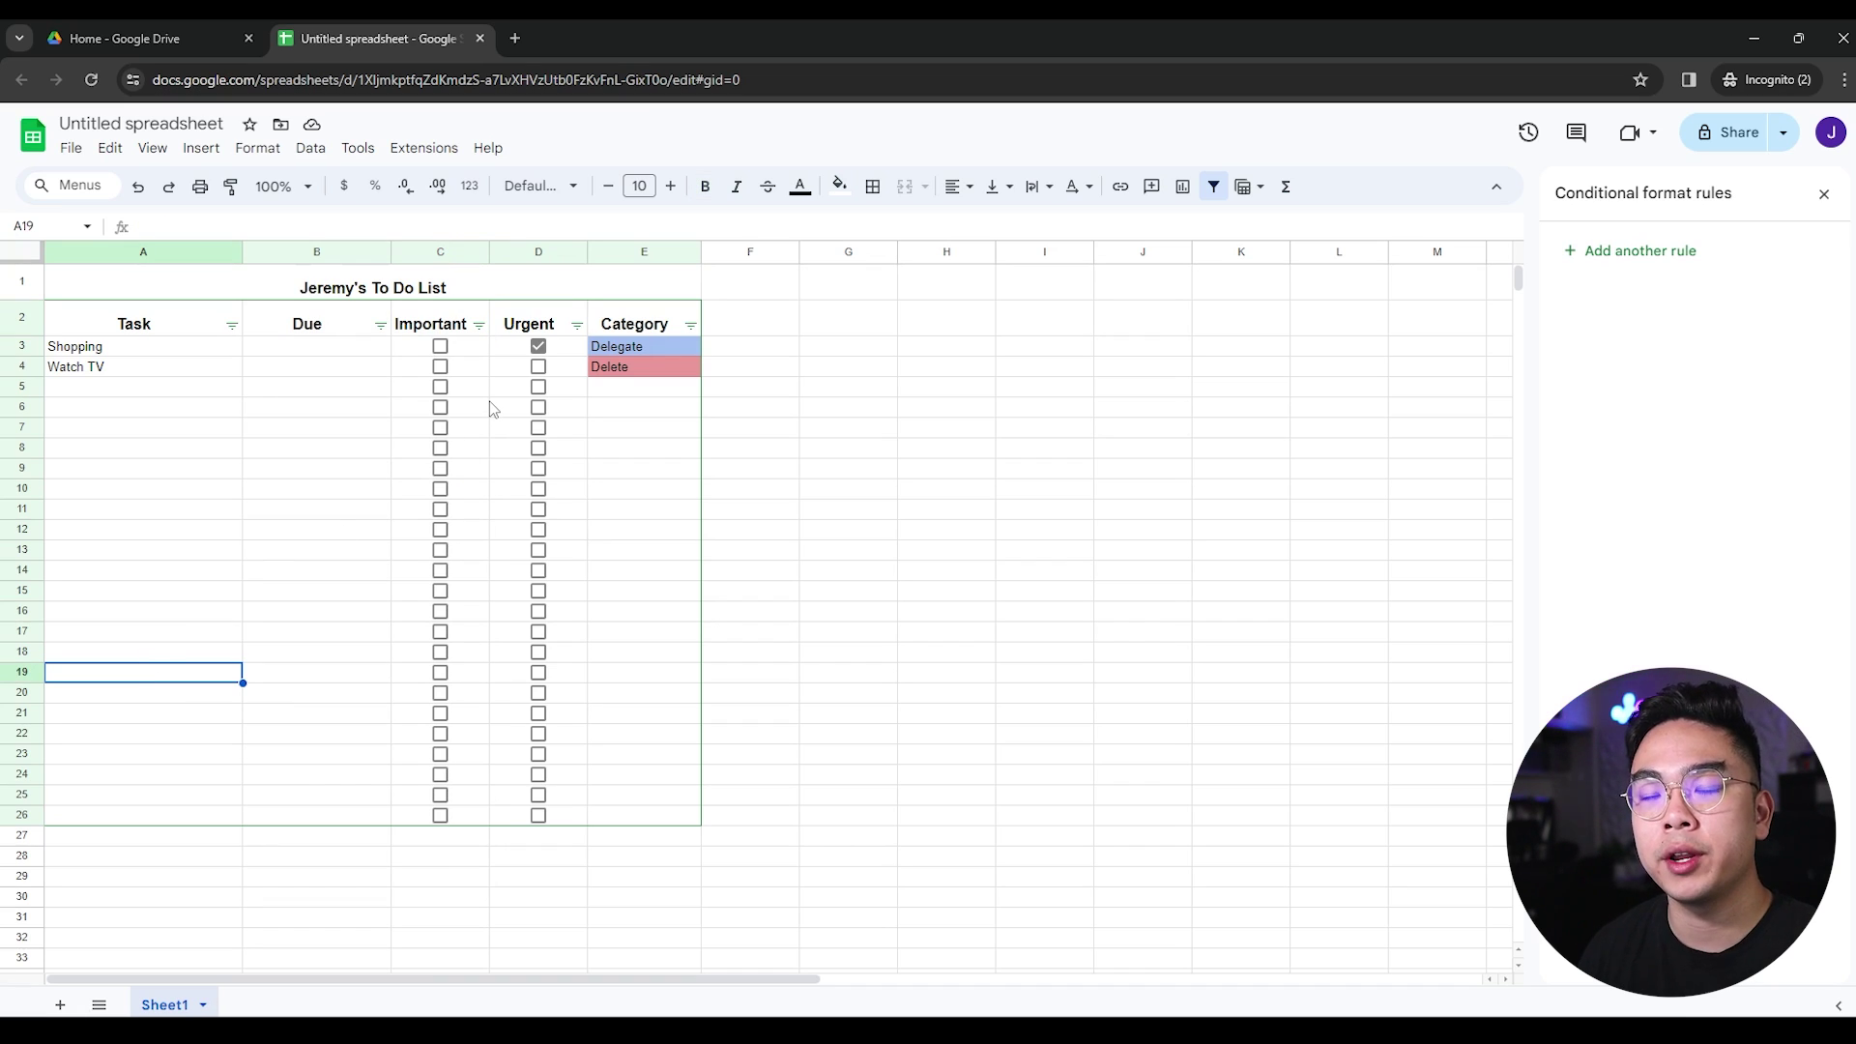
left_click(311, 352)
Enter Assignment 1 in A5 with due date 2/14/2024 5PM in B5
left_click(328, 373)
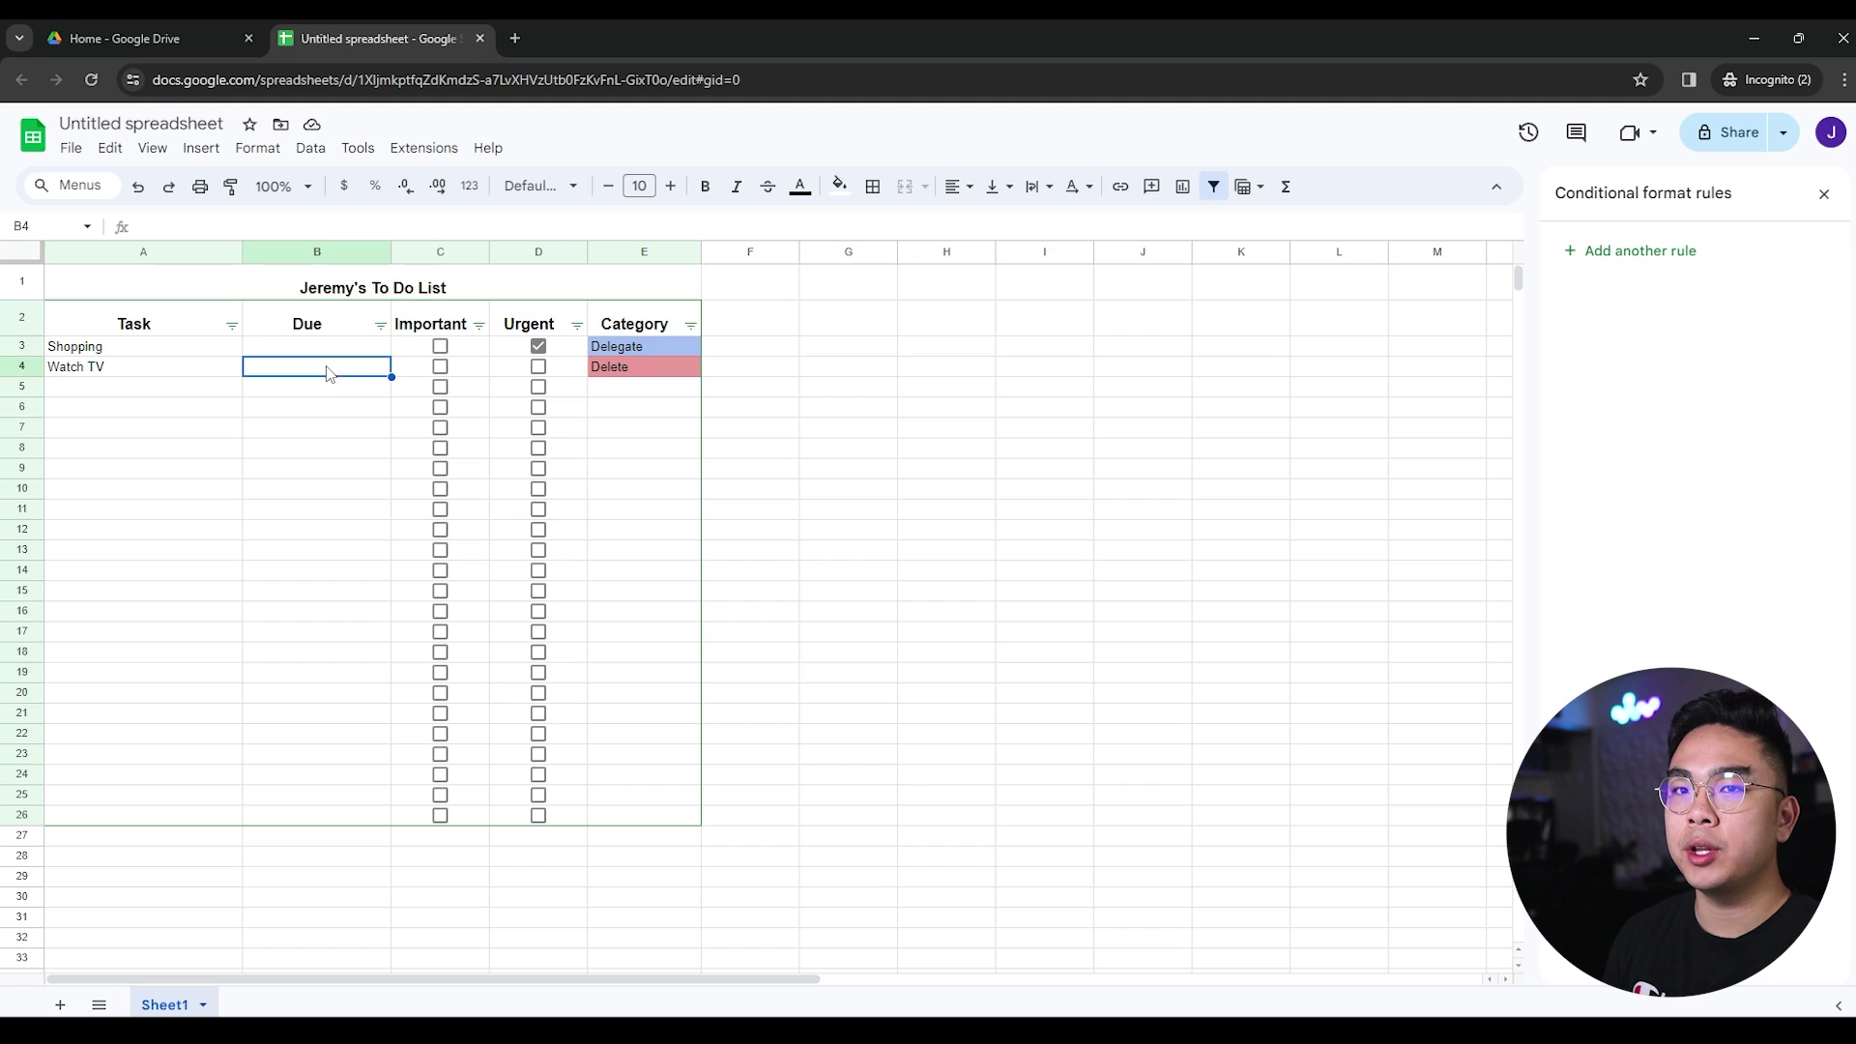
left_click(172, 389)
type("AS")
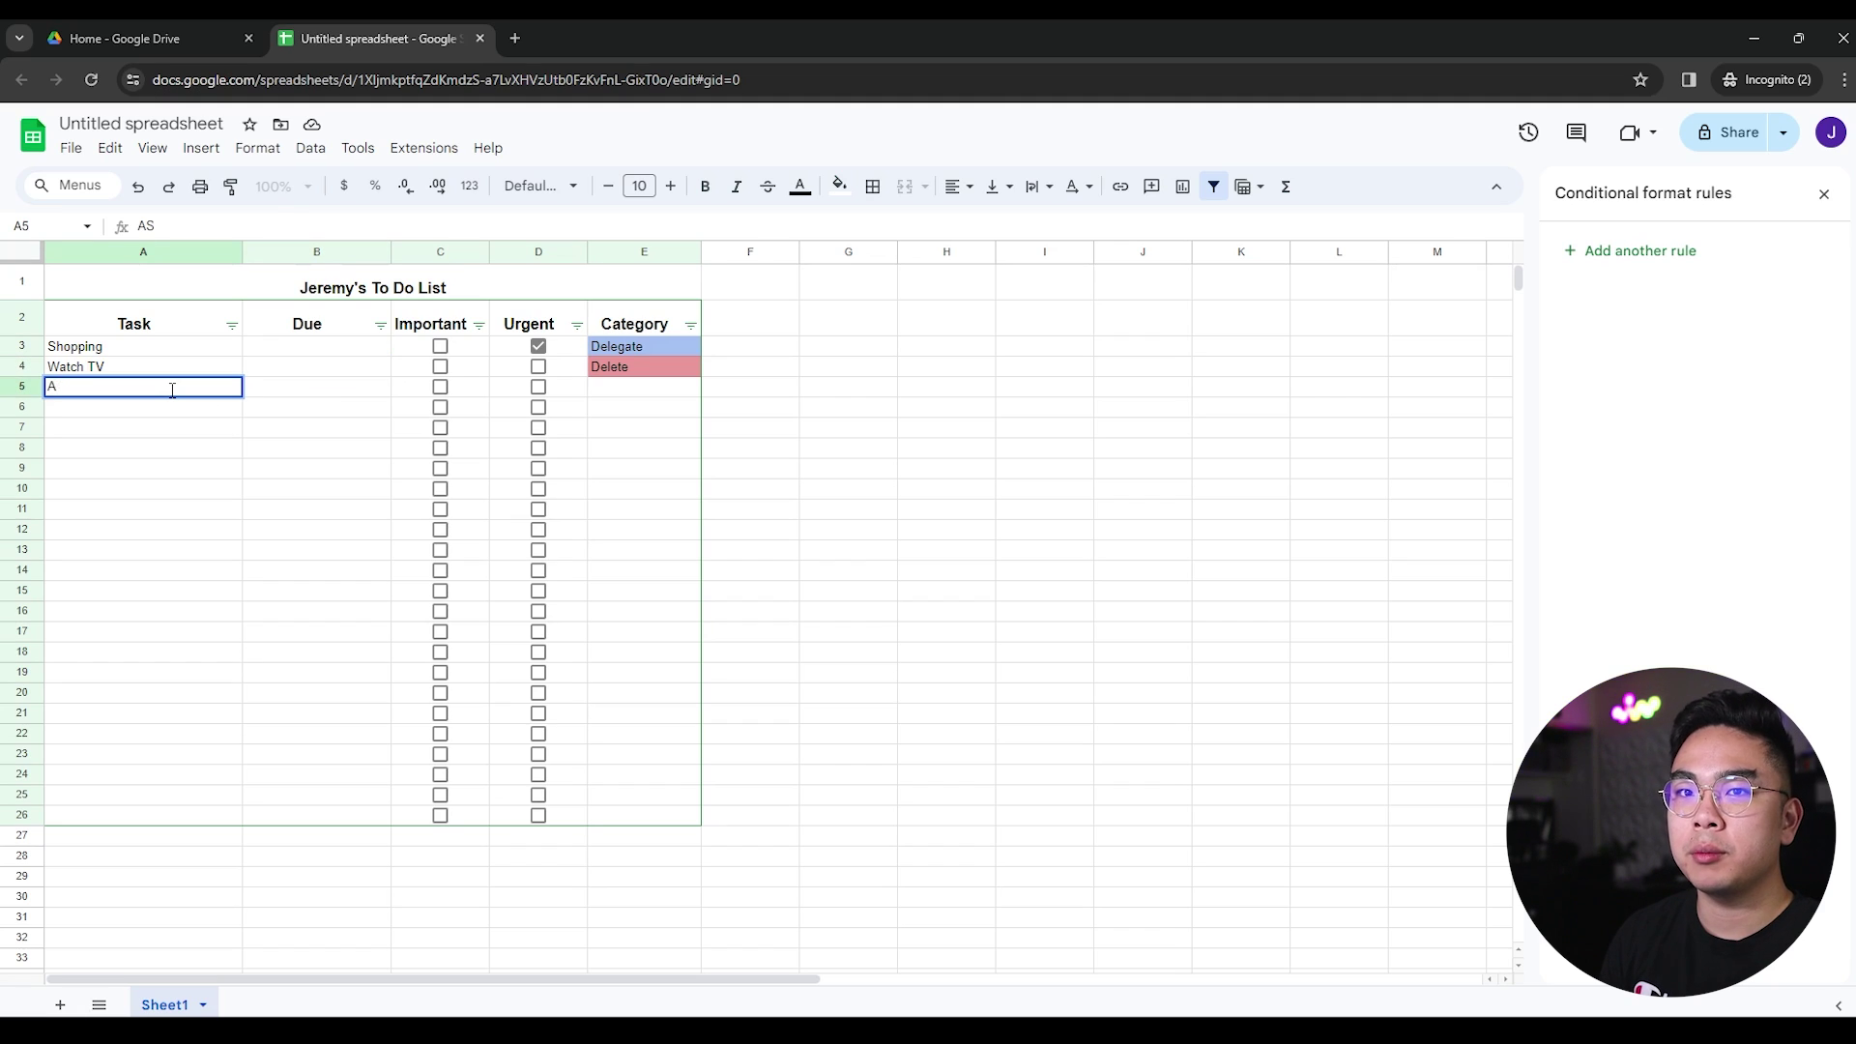
type("signment 1")
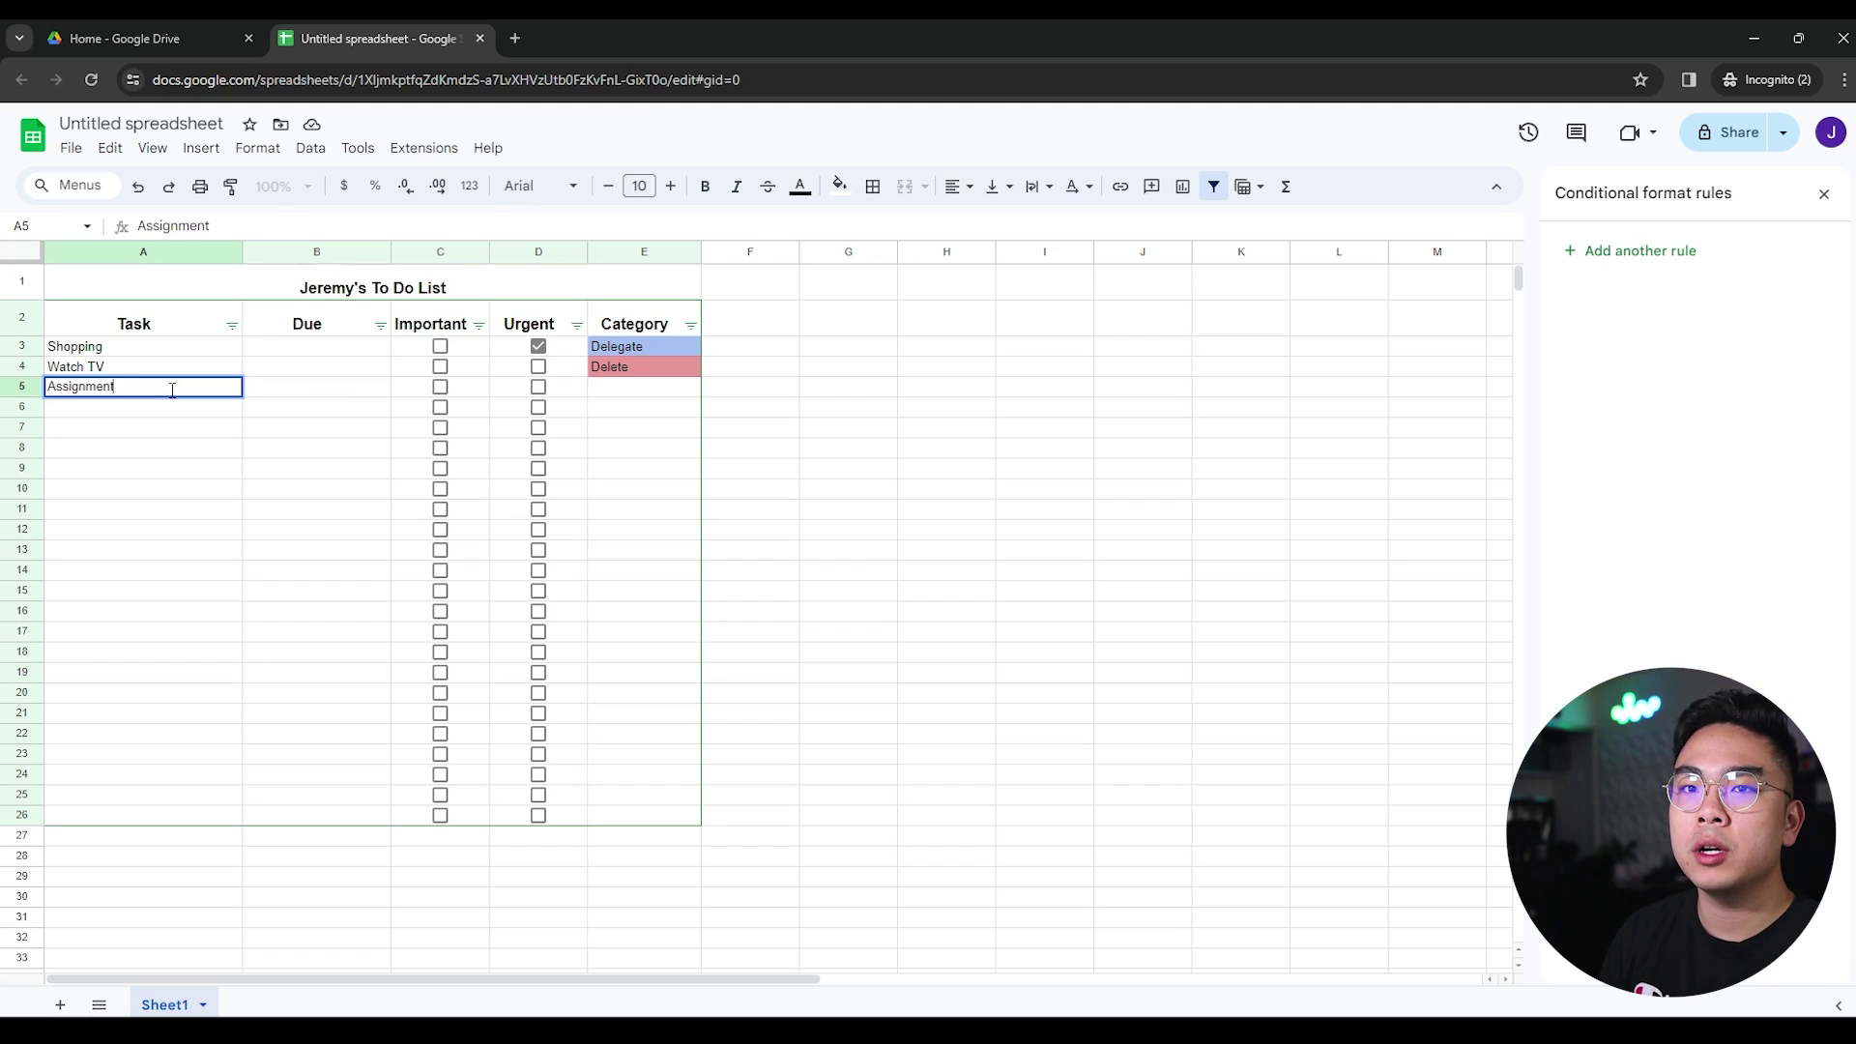
left_click(355, 392)
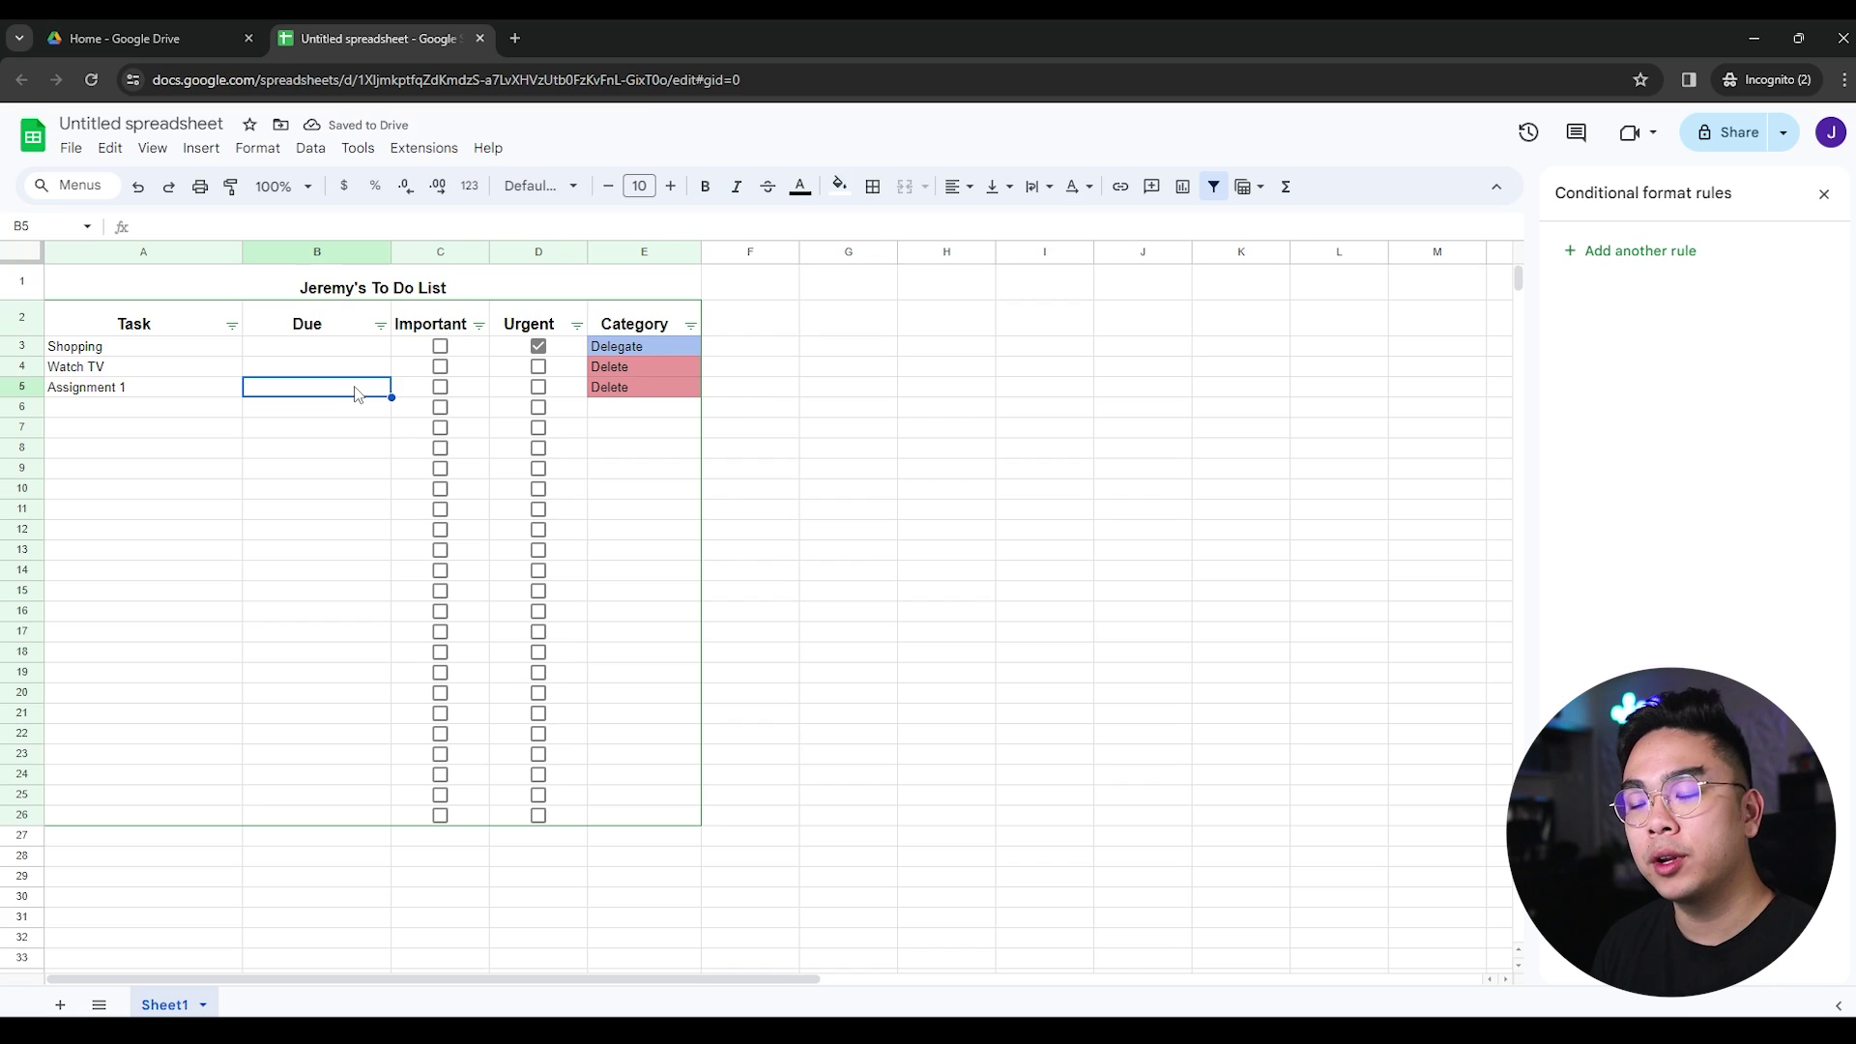
type("2/")
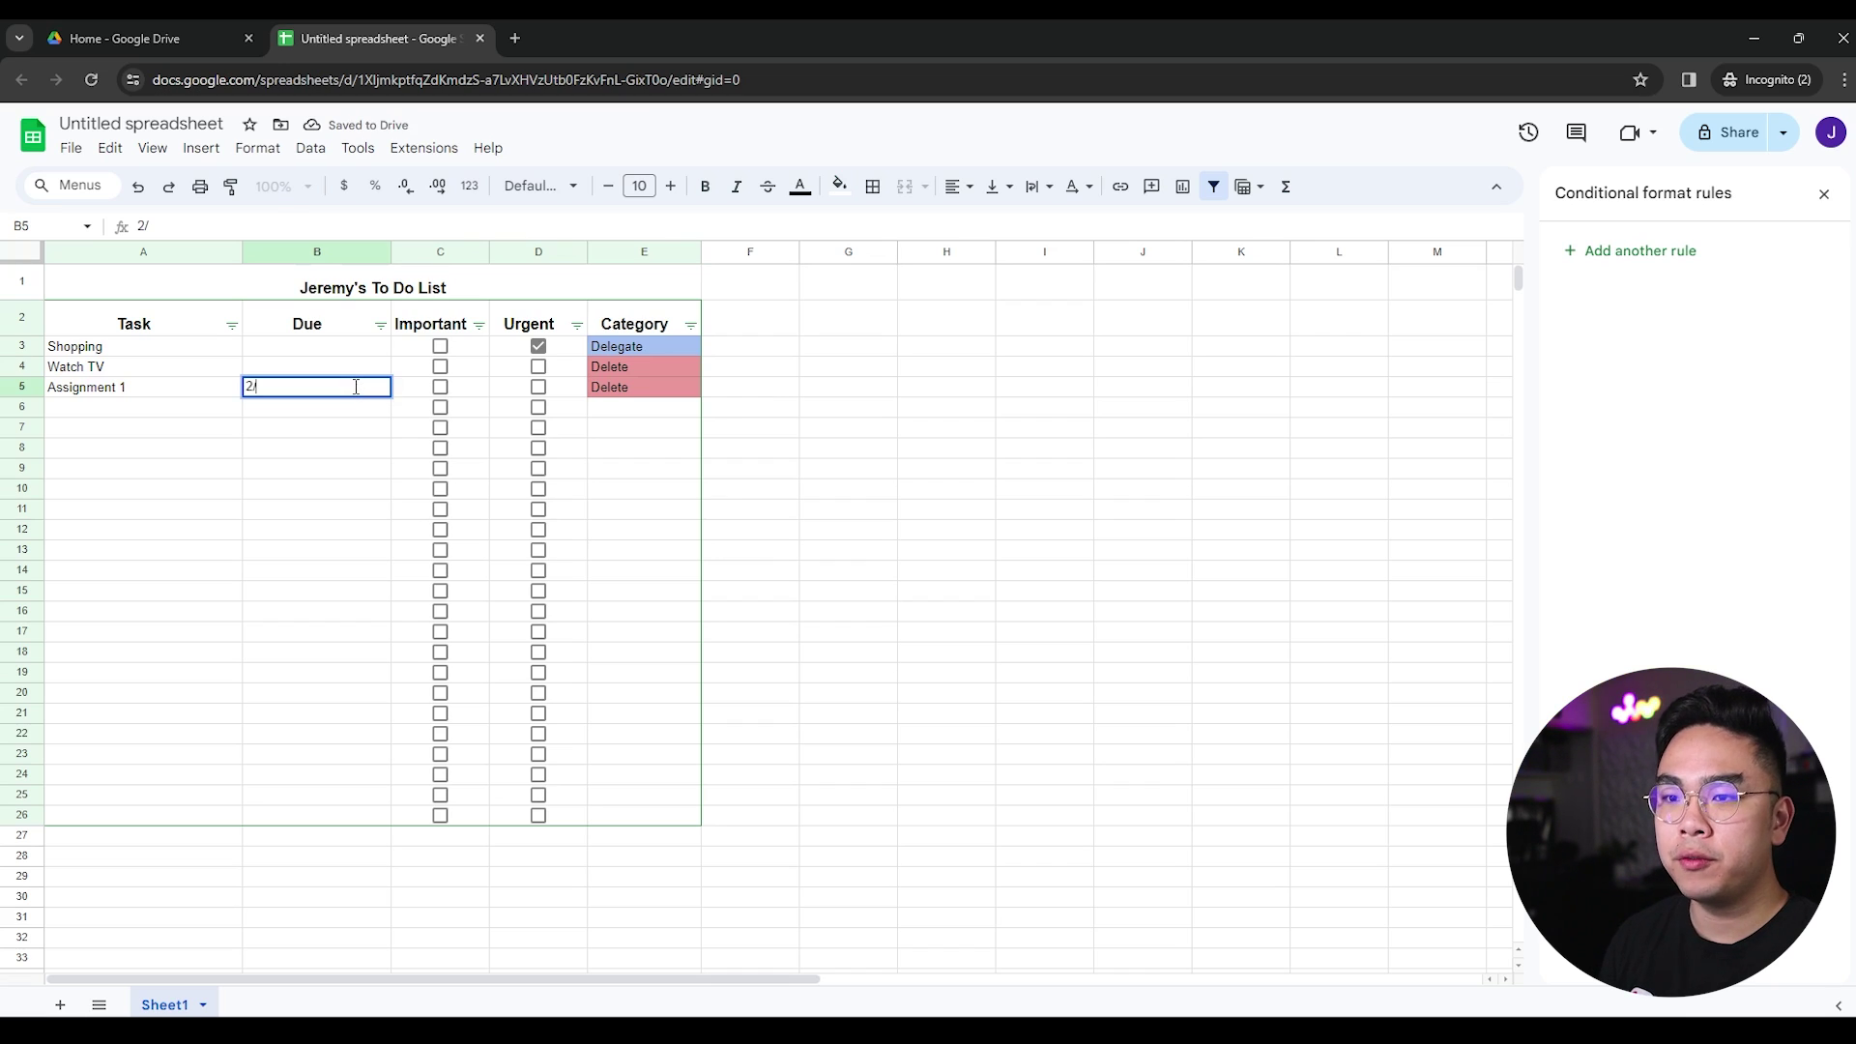
type("14/2024")
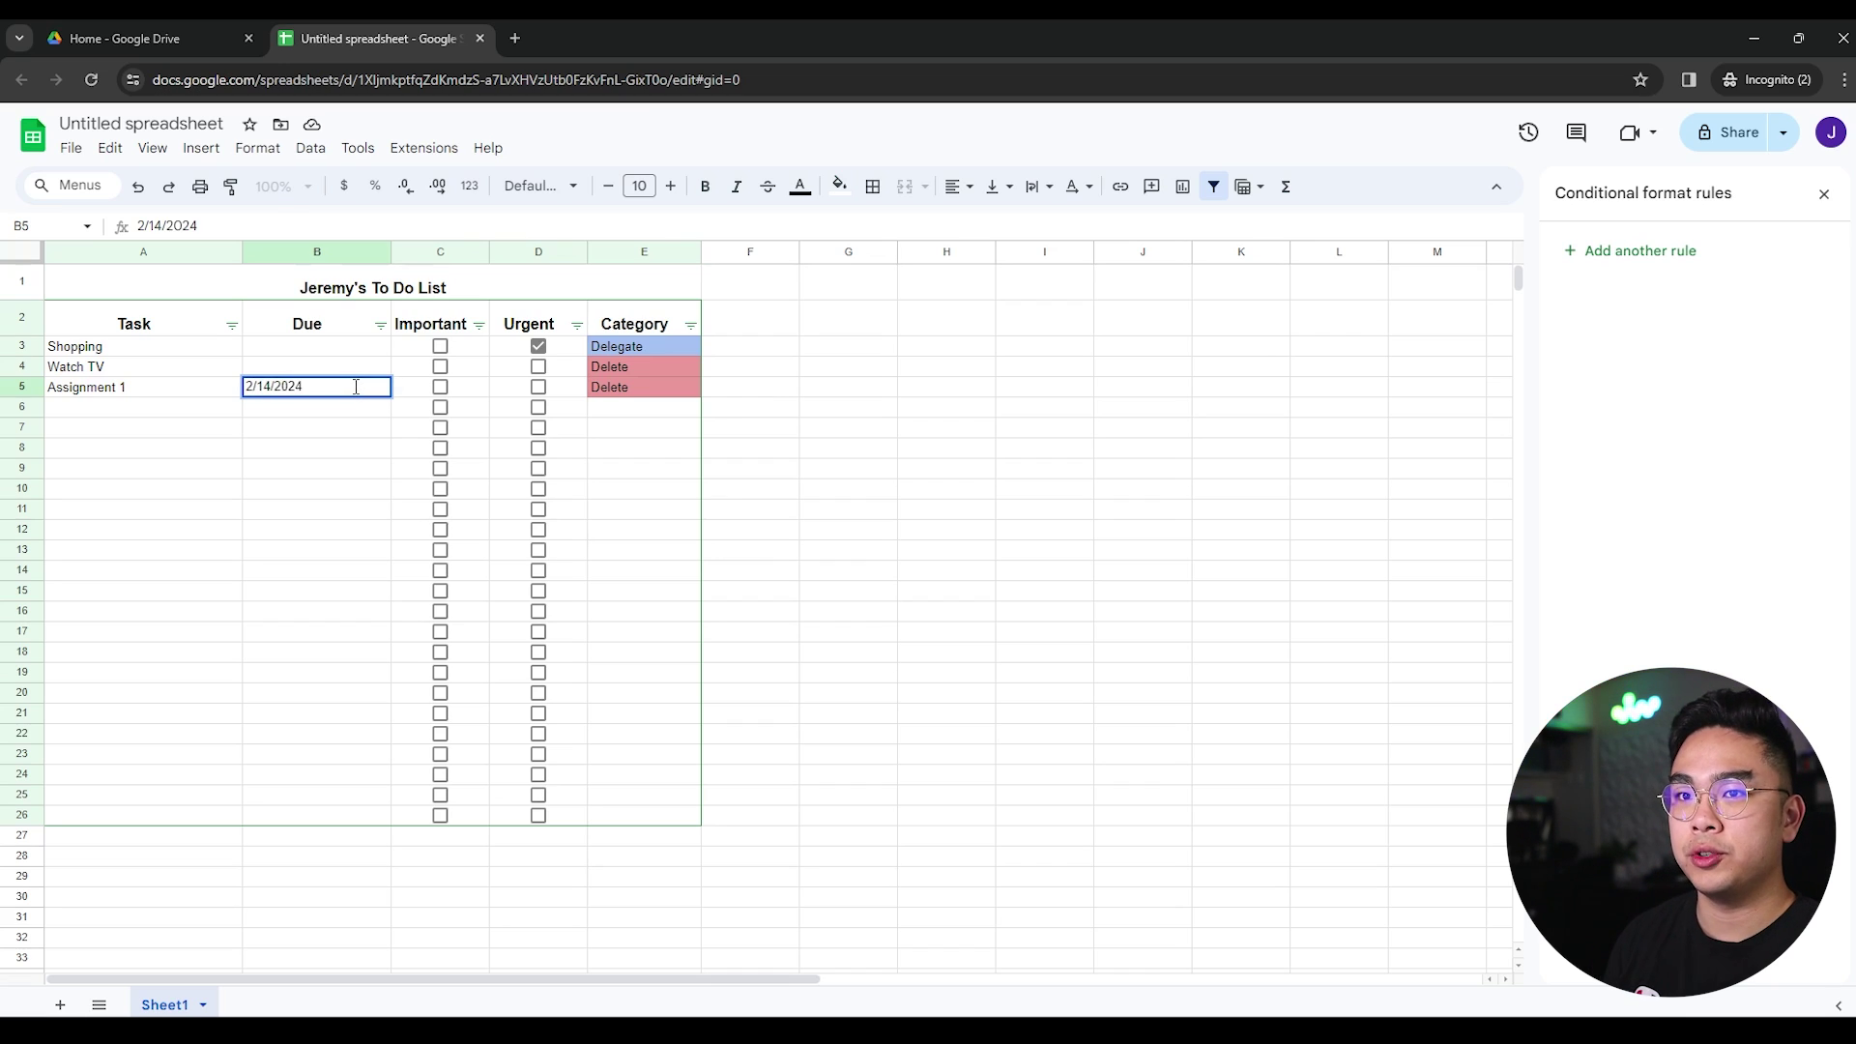
type(" 5")
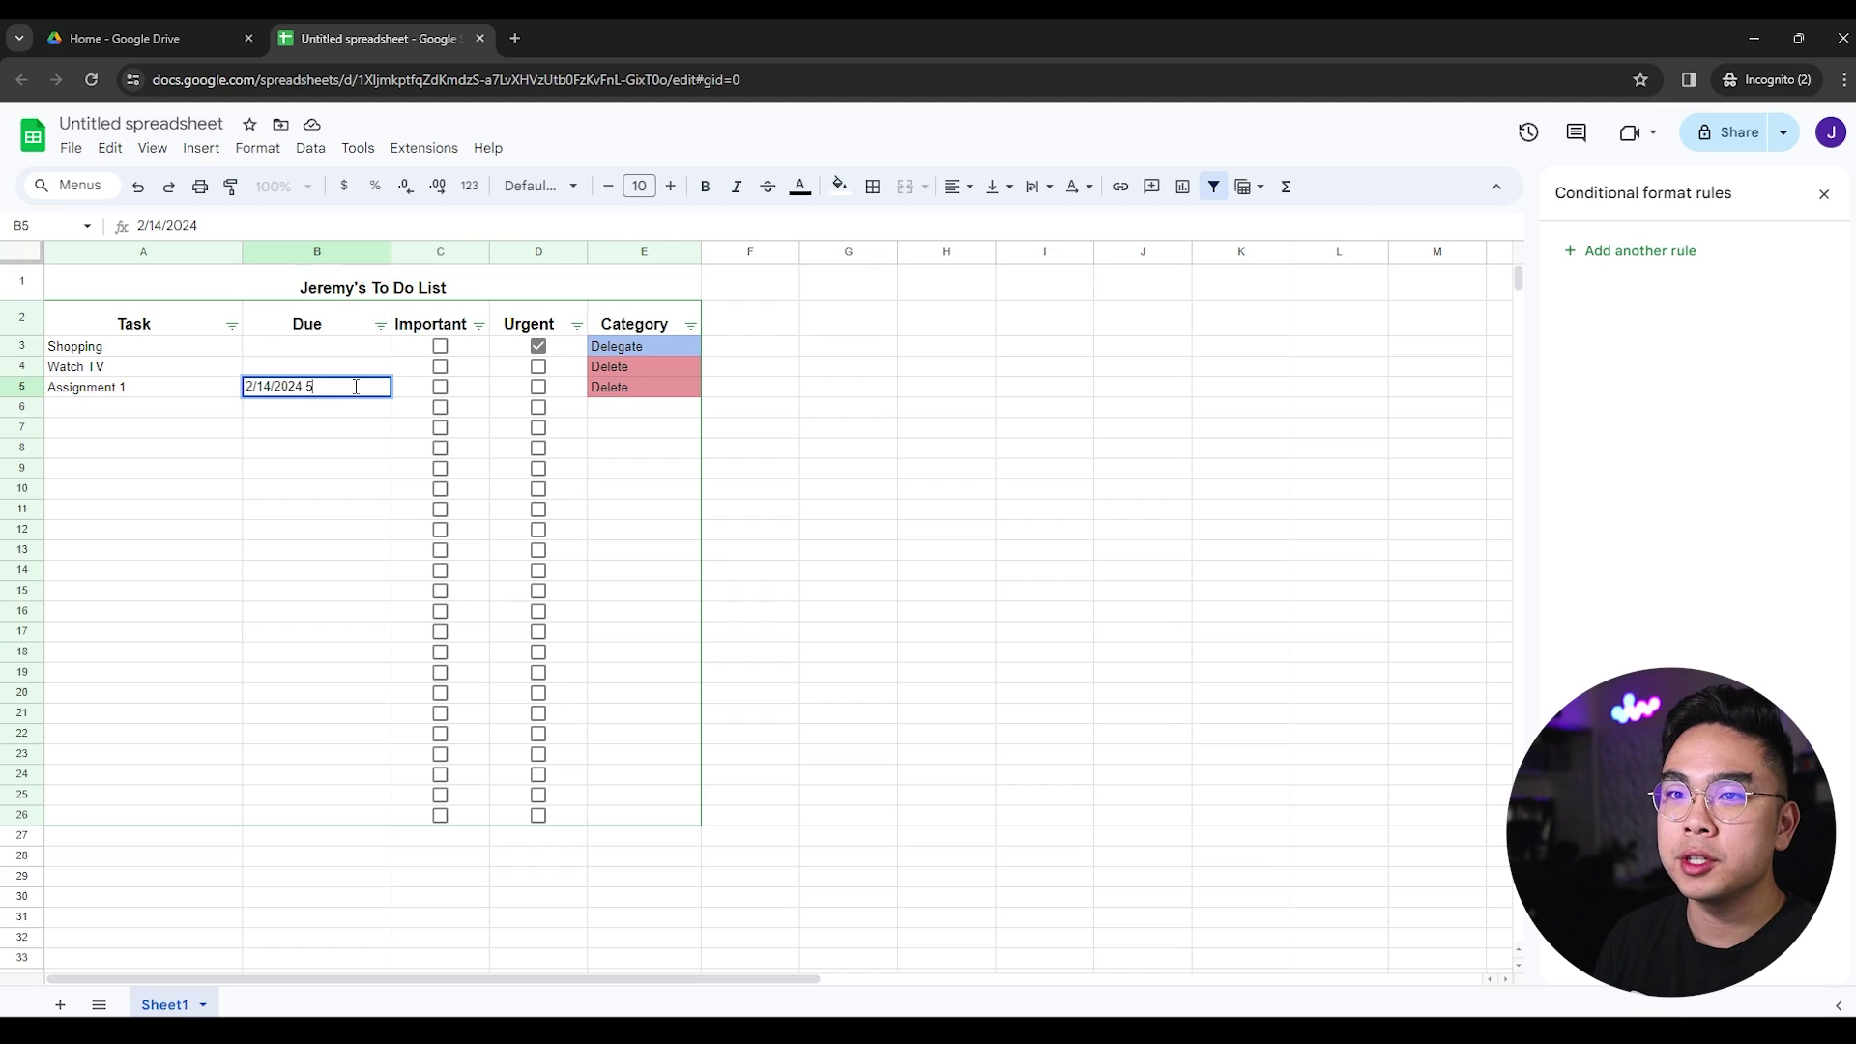
type("PM")
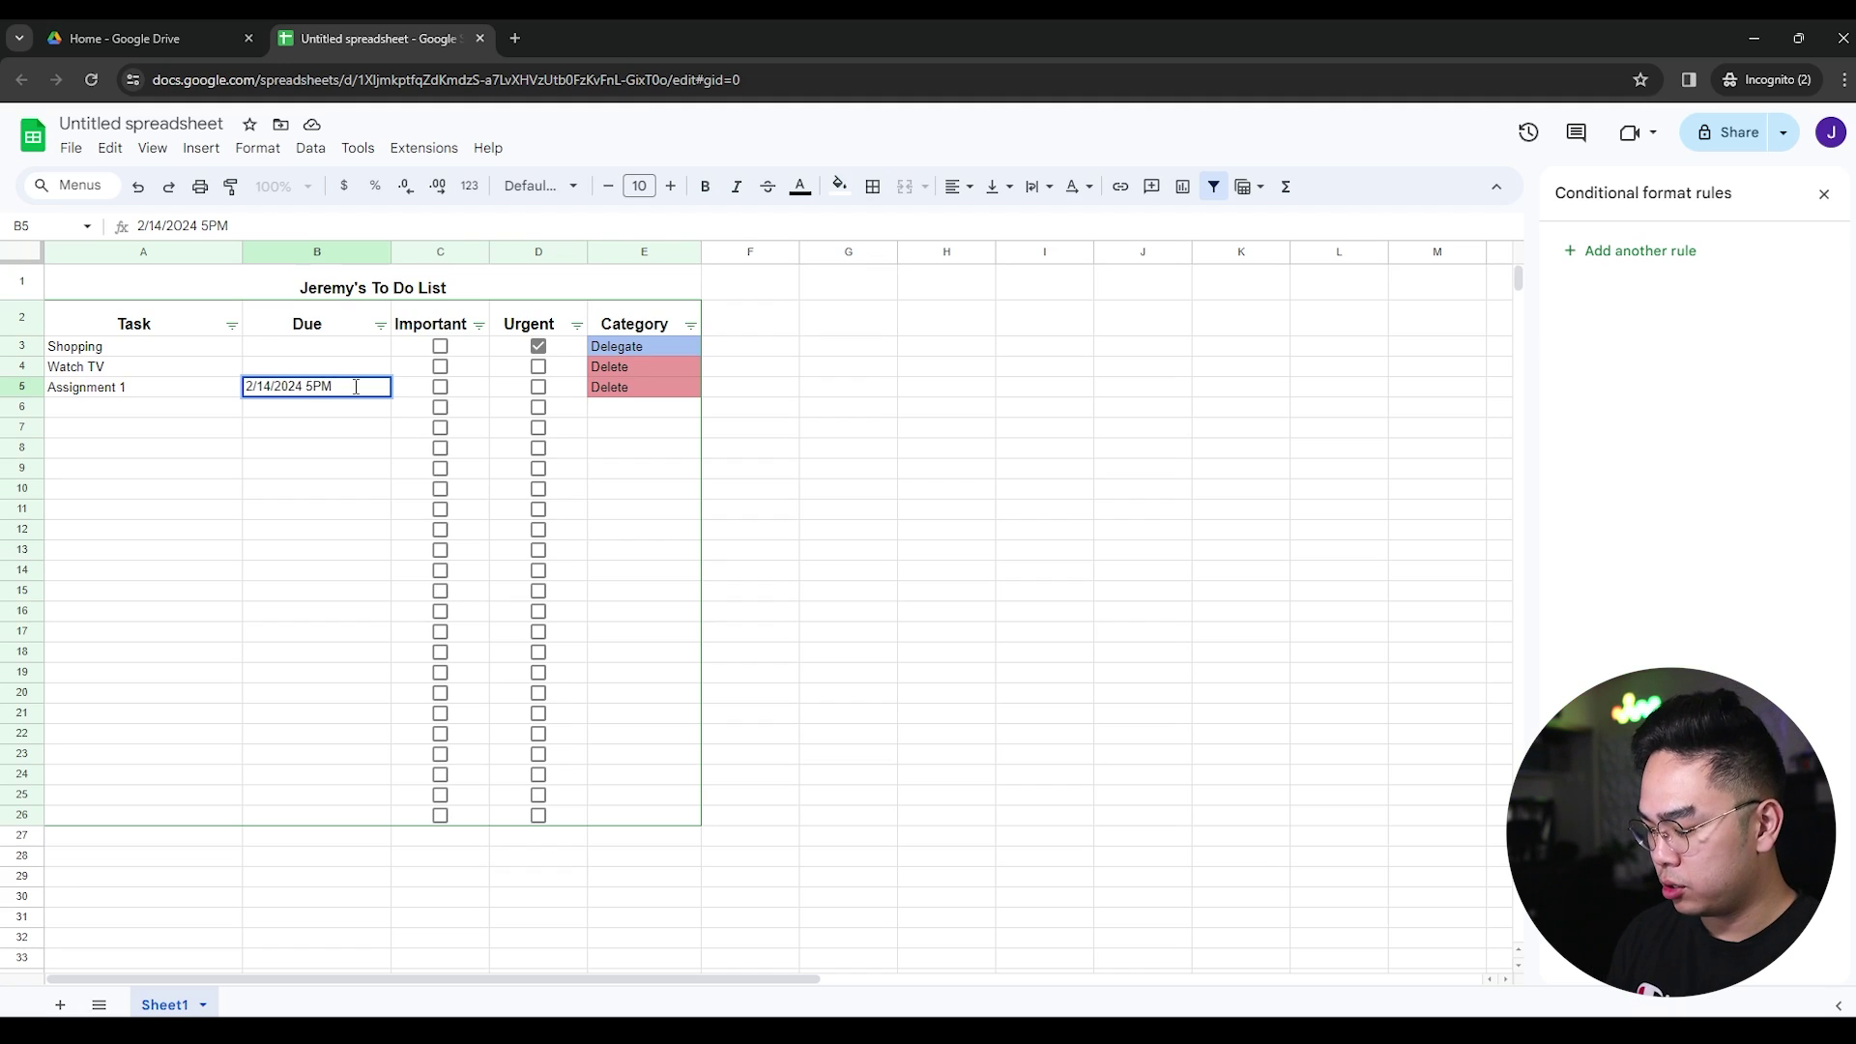
key("Return")
Tick Important and Urgent for Assignment 1 so its category shows green Do
left_click(355, 387)
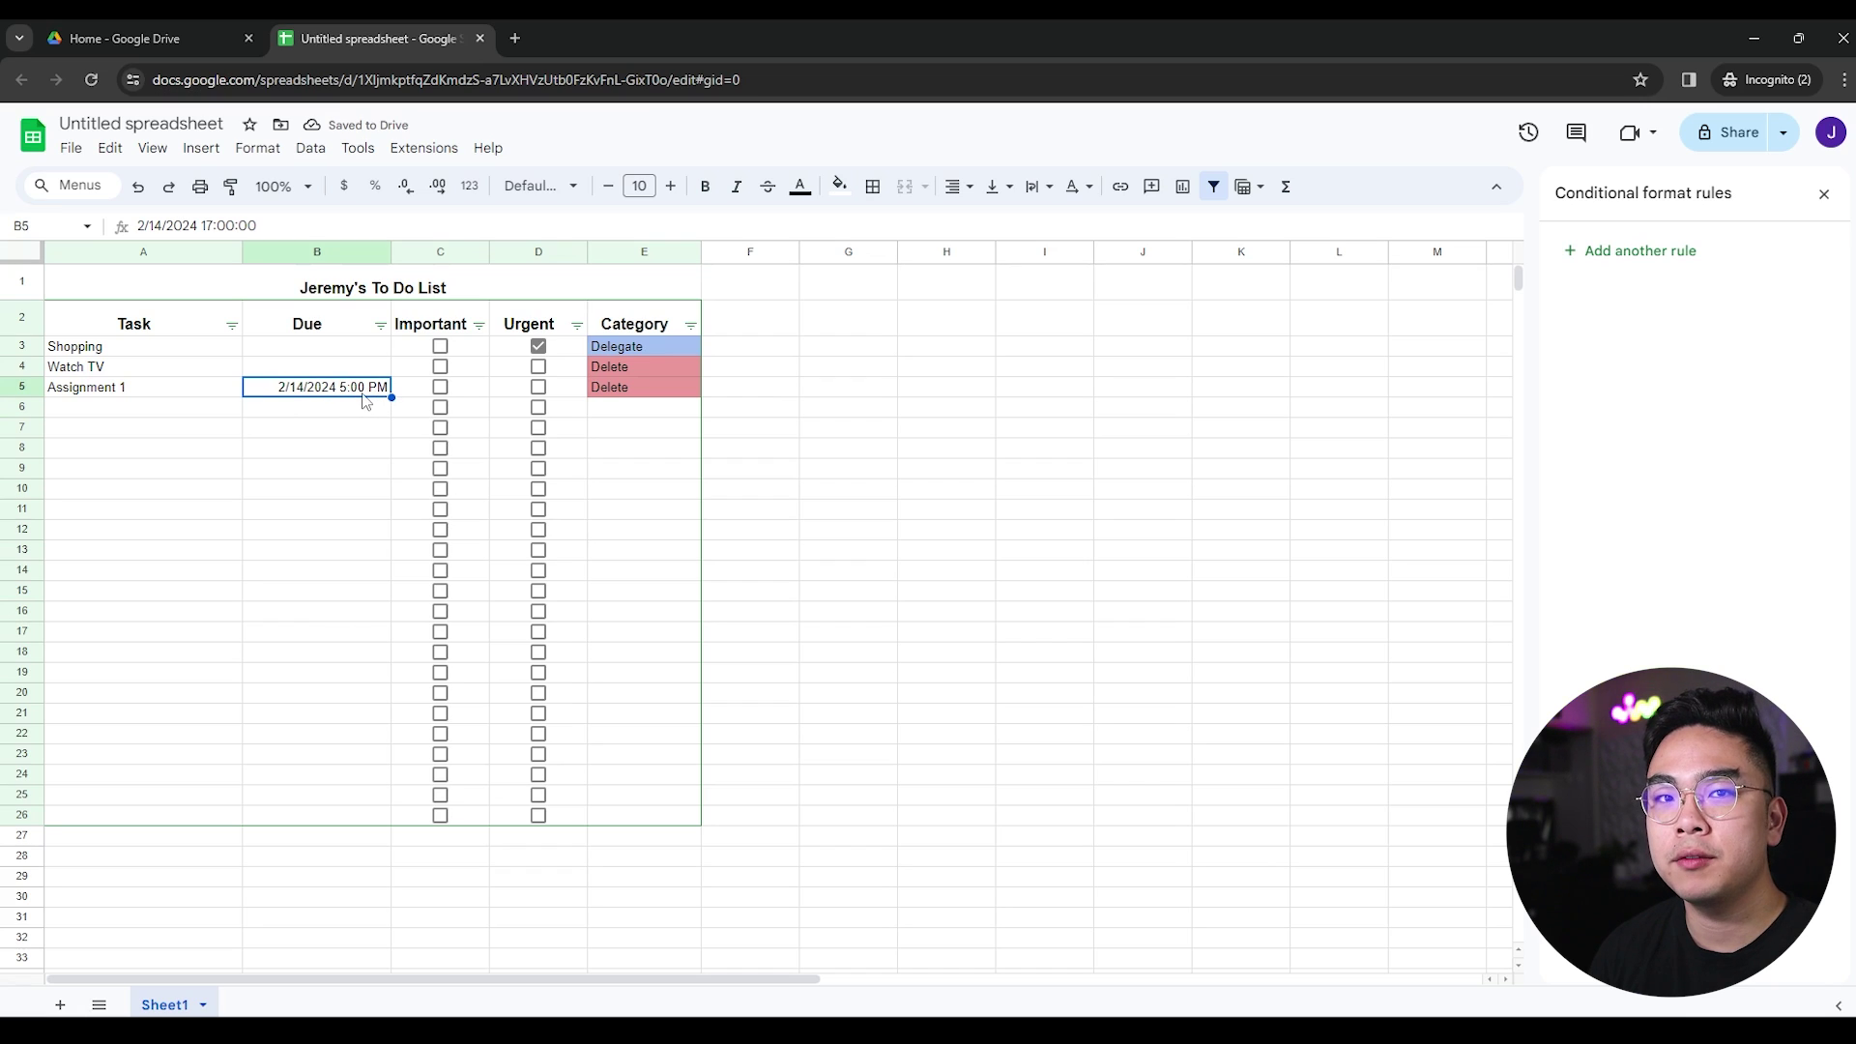
left_click(443, 389)
left_click(538, 387)
left_click(663, 395)
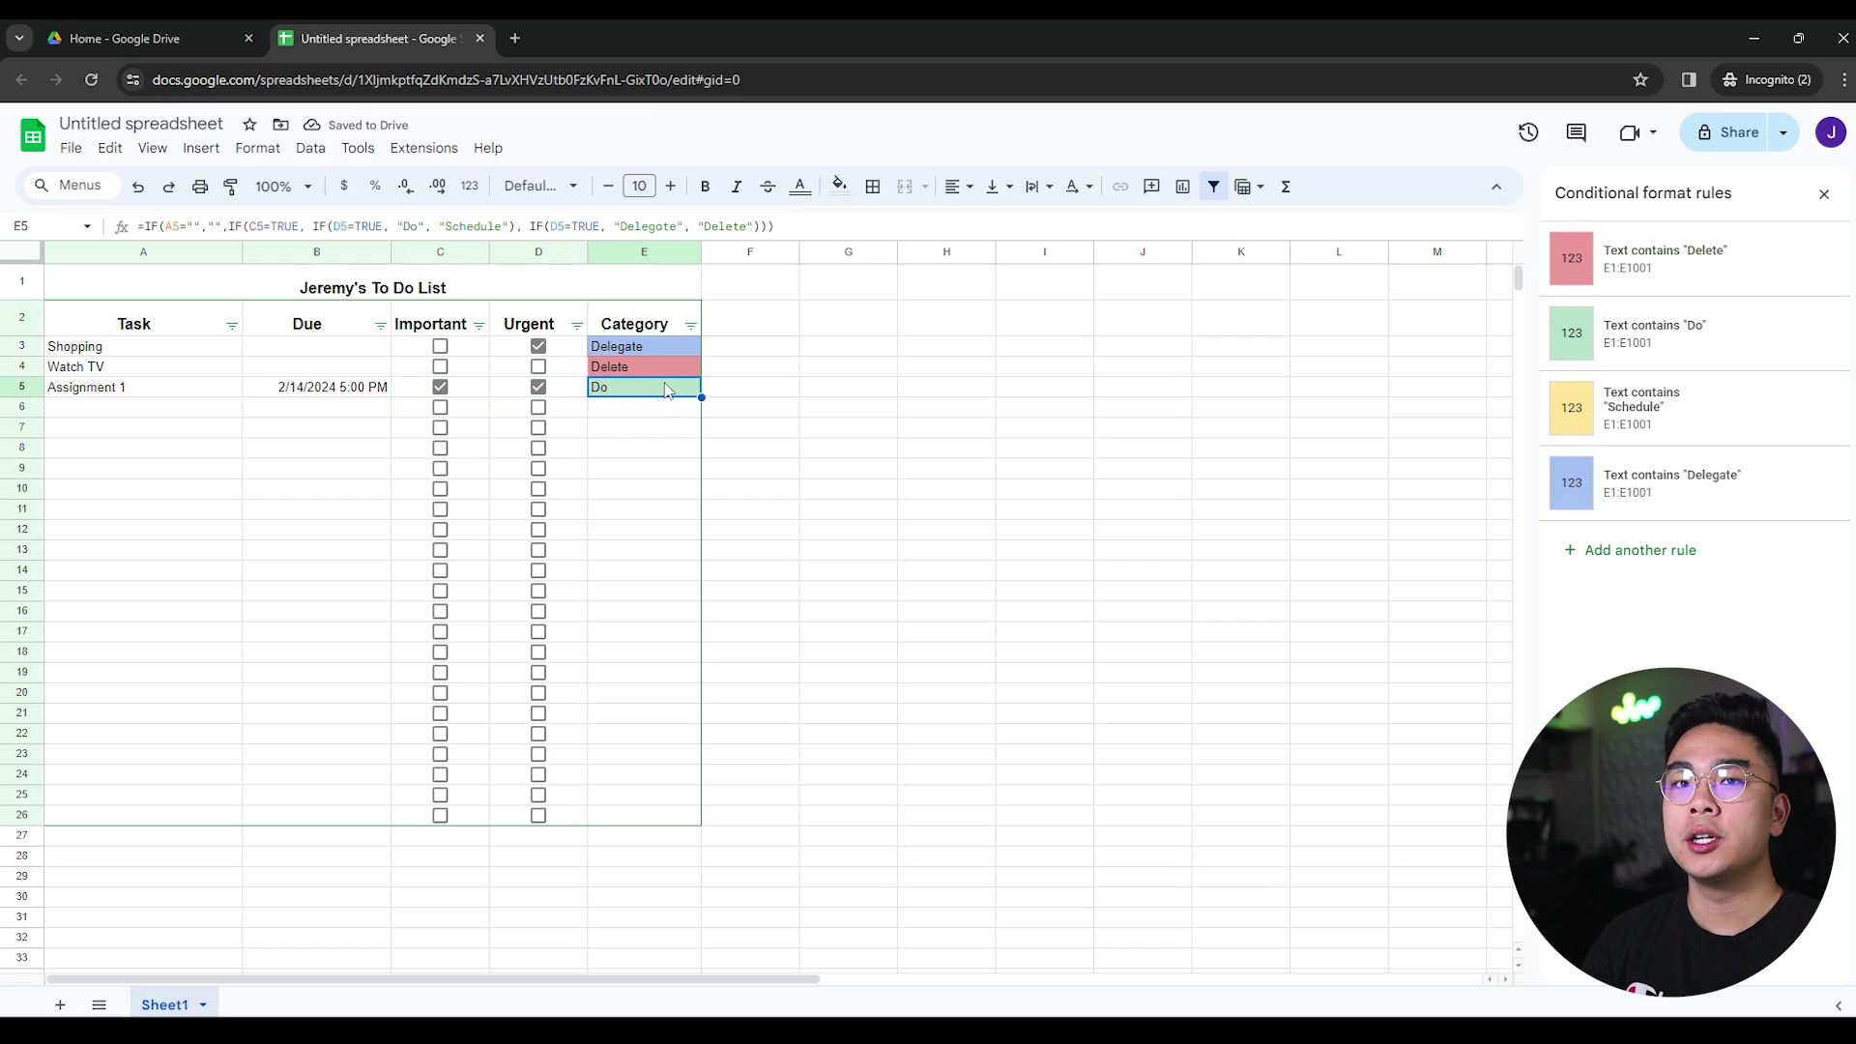
left_click(691, 327)
mouse_move(685, 424)
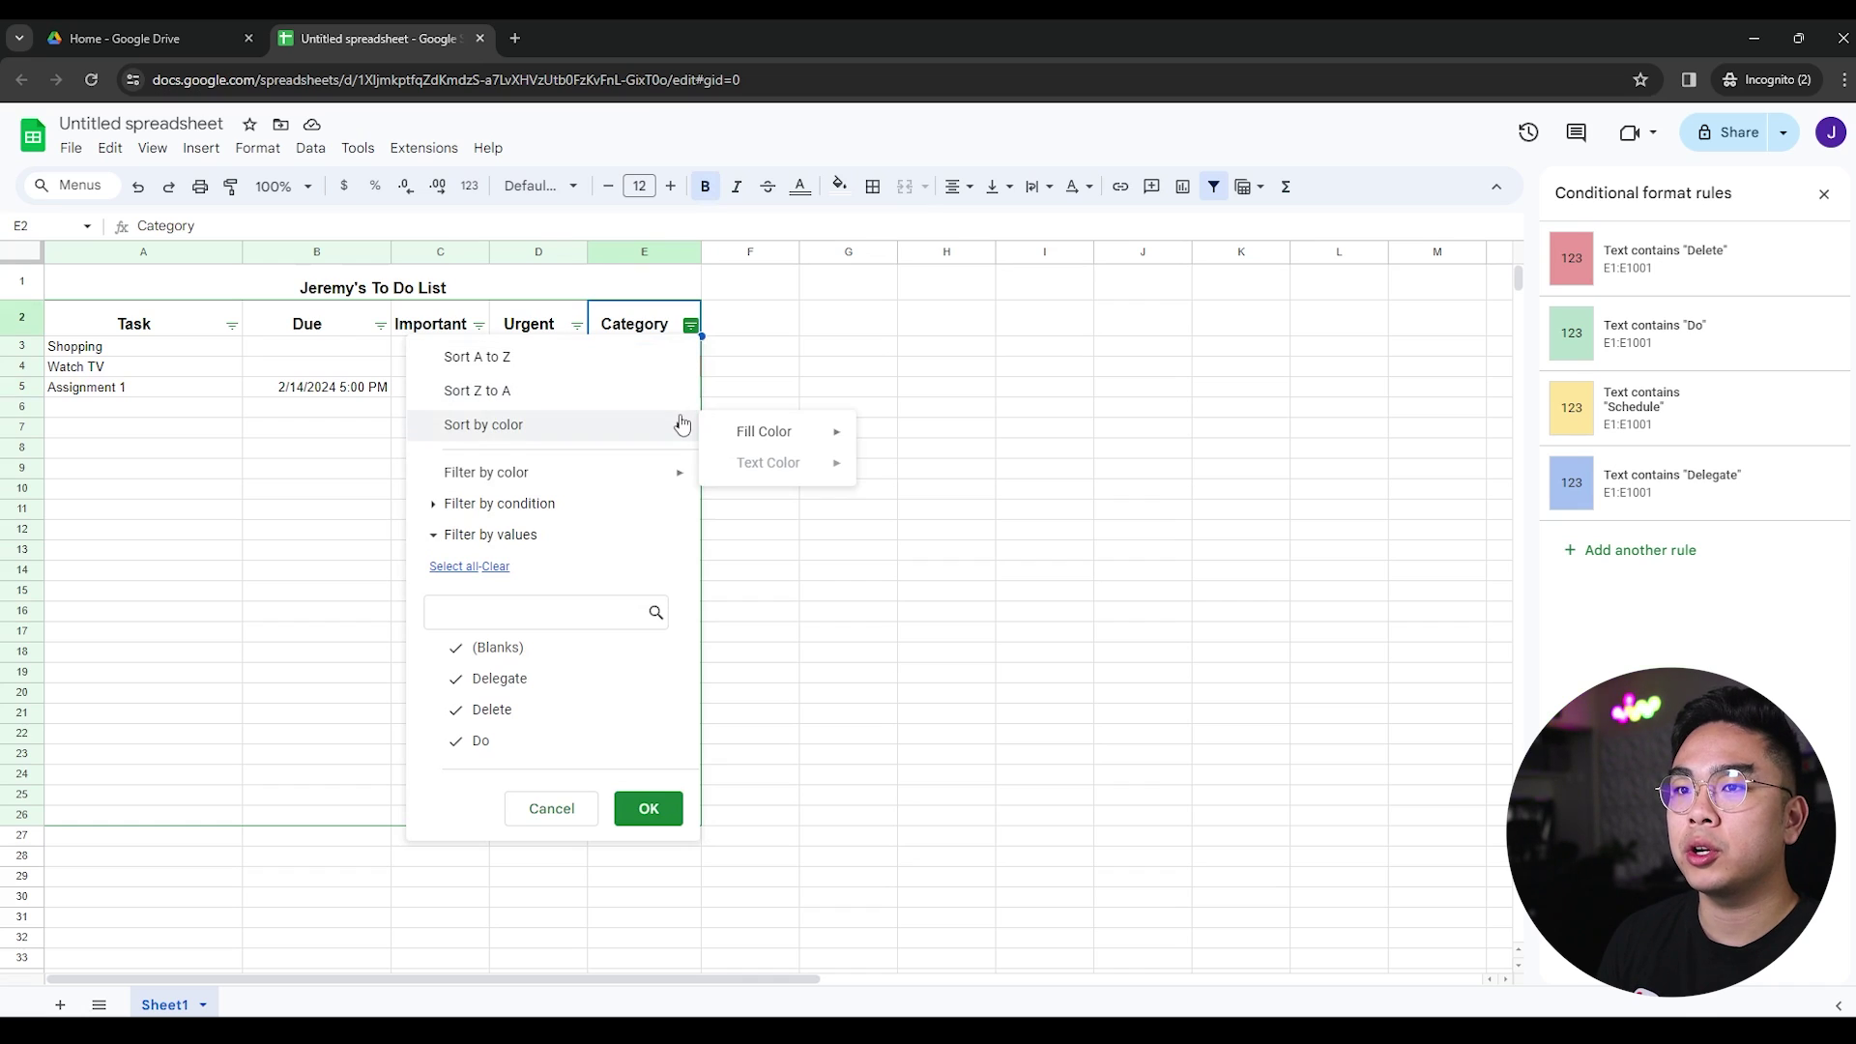
left_click(817, 456)
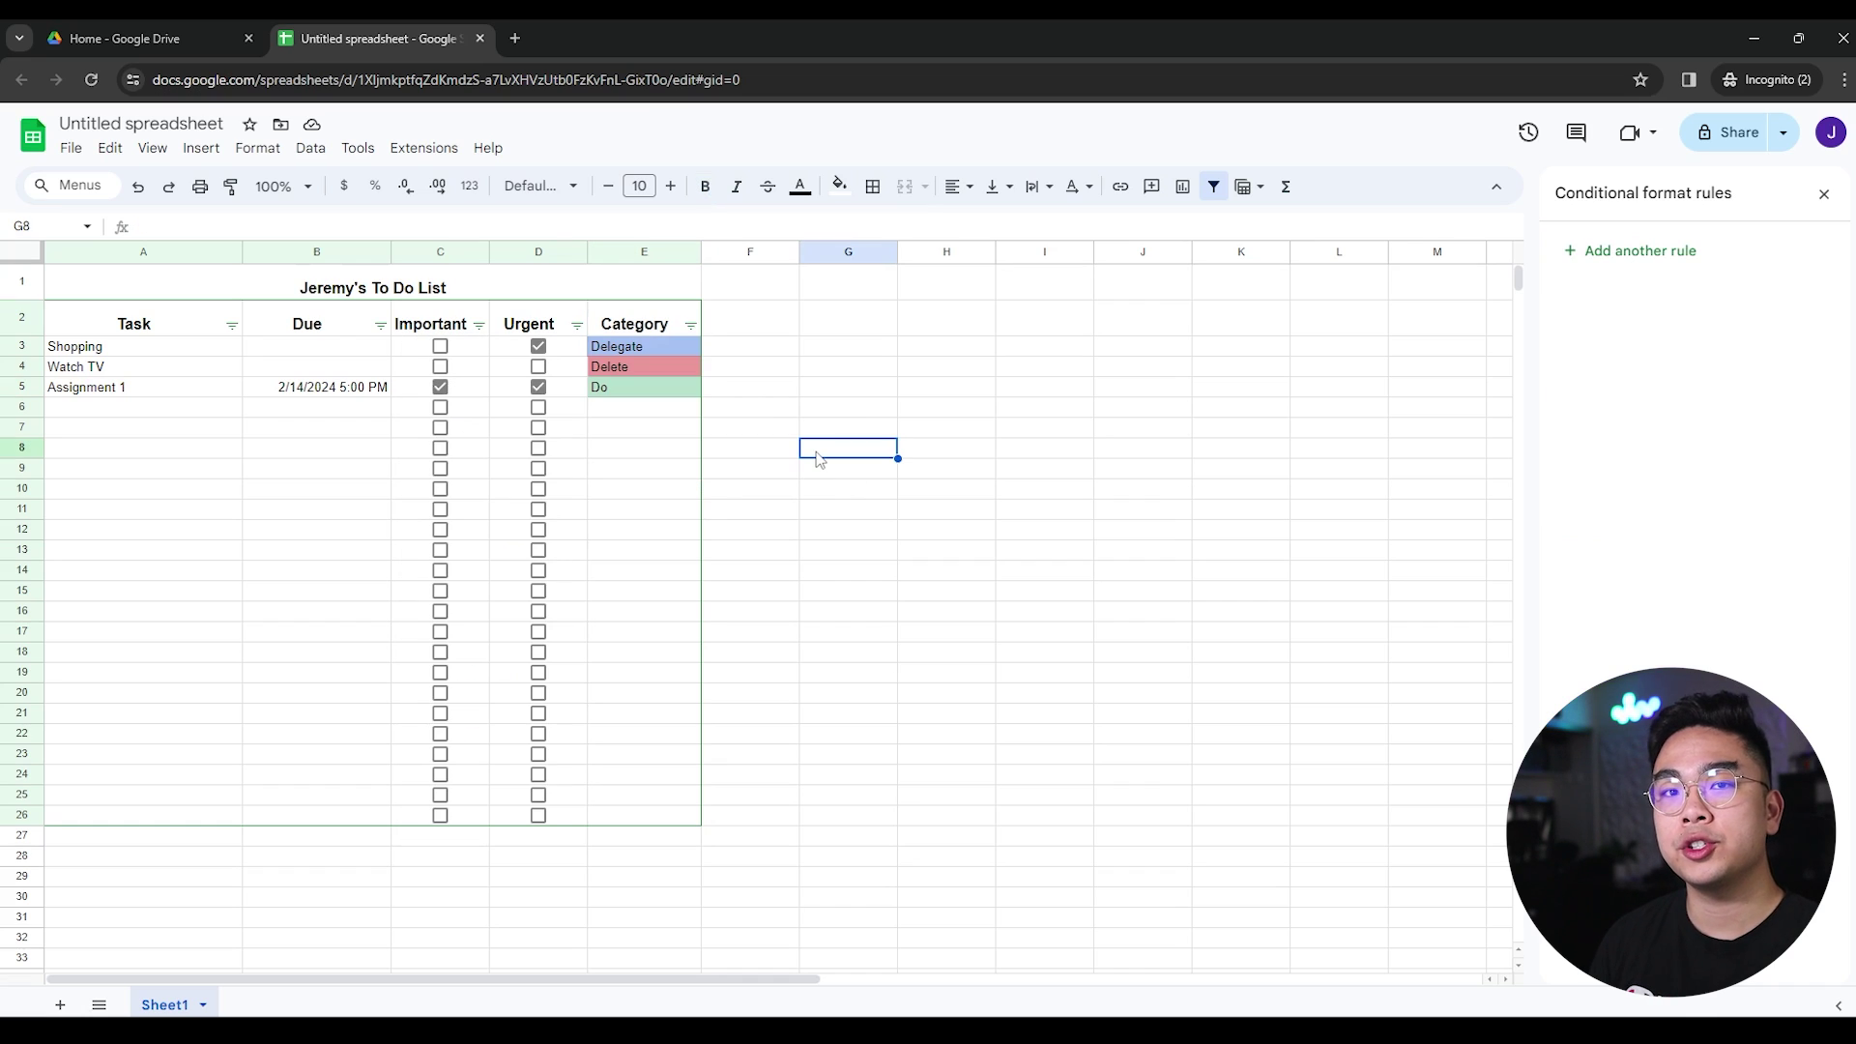